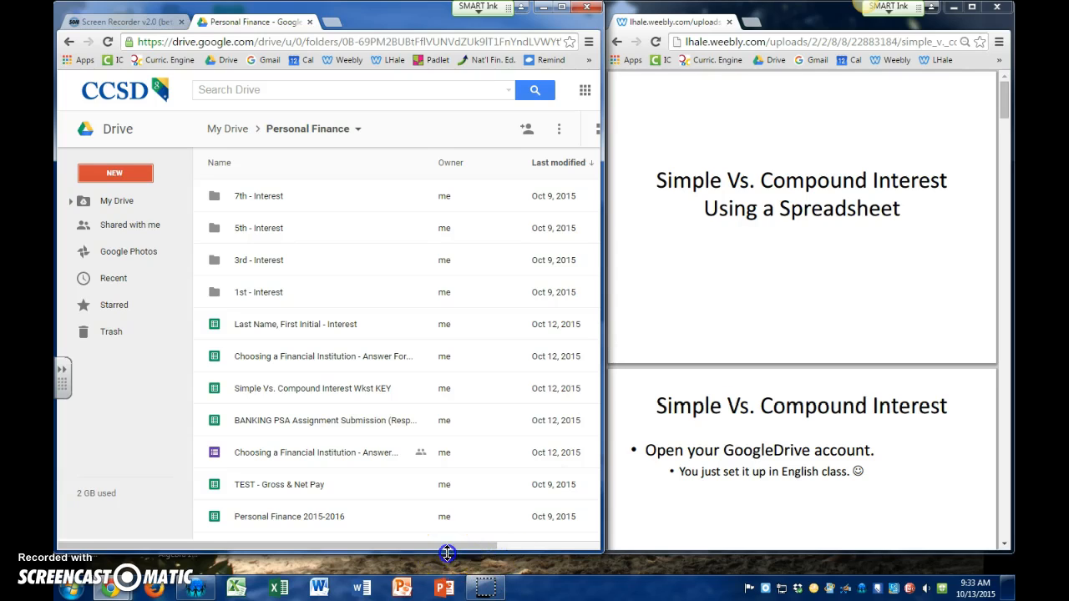
# Extend both the Drive window and the instruction slides window down to the taskbar
pyautogui.moveTo(442, 552); pyautogui.dragTo(442, 570)
pyautogui.moveTo(663, 553); pyautogui.dragTo(655, 572)
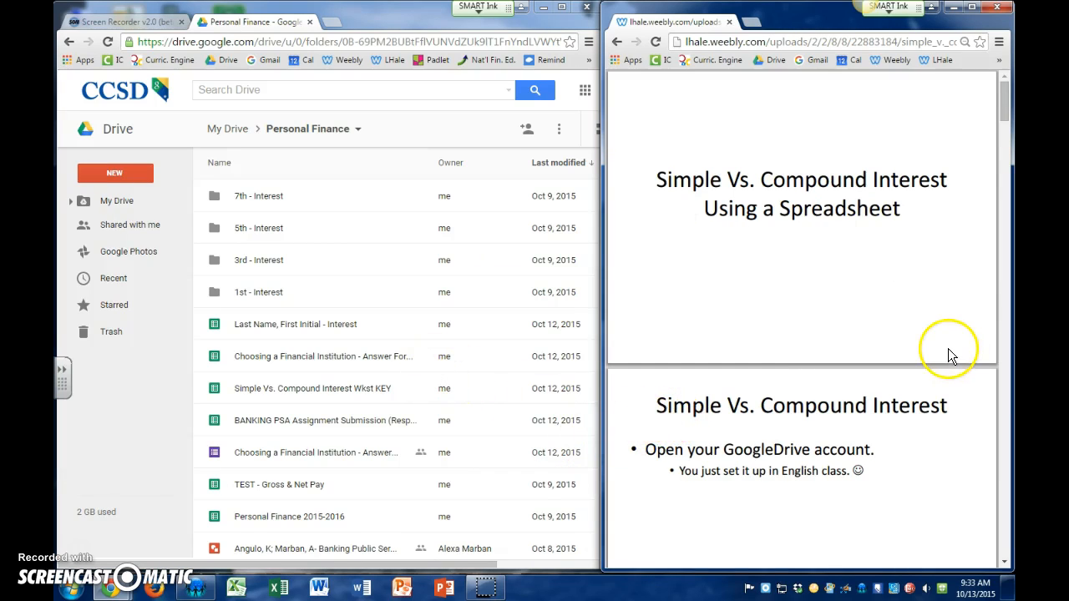
pyautogui.scroll(-4, 948, 349)
pyautogui.scroll(4, 944, 341)
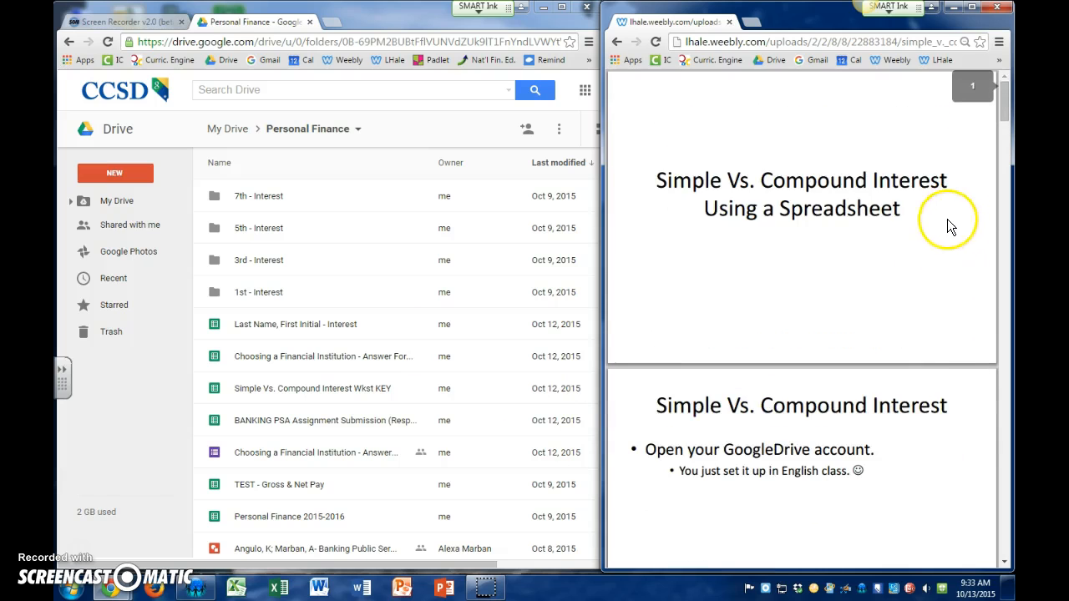
pyautogui.scroll(-3, 931, 250)
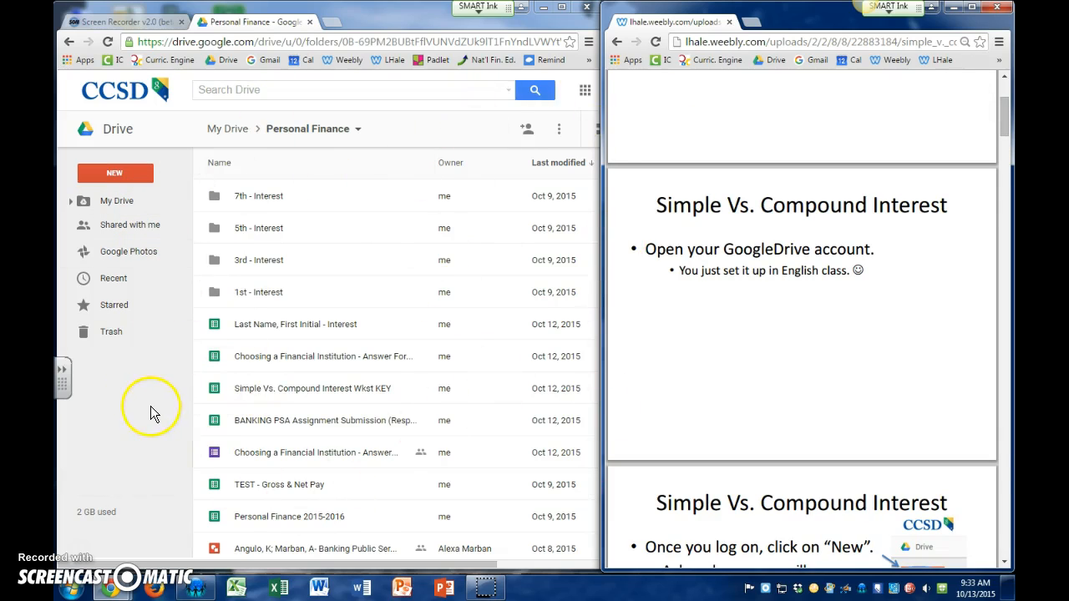
# Create a new Google Sheets spreadsheet in the Personal Finance folder
pyautogui.scroll(-2, 850, 337)
pyautogui.scroll(-3, 772, 169)
pyautogui.scroll(-1, 774, 173)
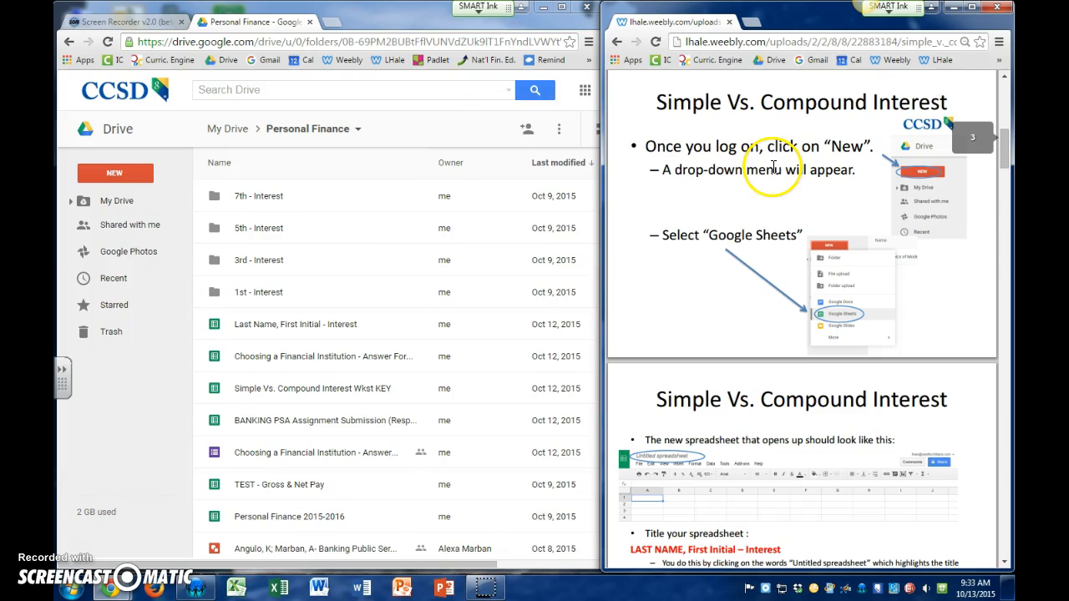
pyautogui.click(134, 174)
pyautogui.click(142, 312)
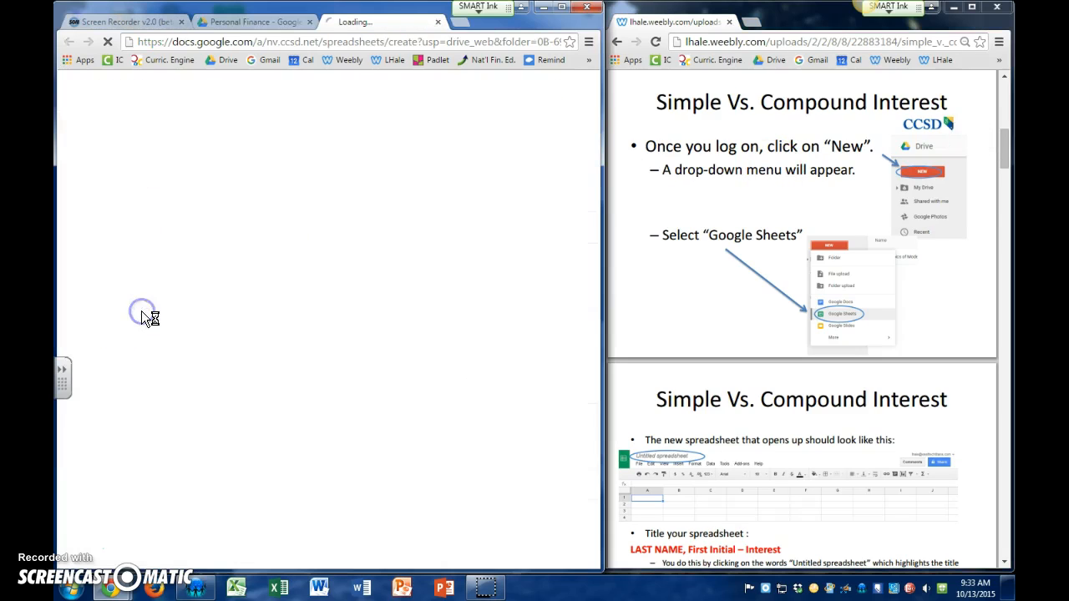
# Rename the untitled spreadsheet to the owner's last name and first initial followed by "- Interest"
pyautogui.scroll(-4, 840, 344)
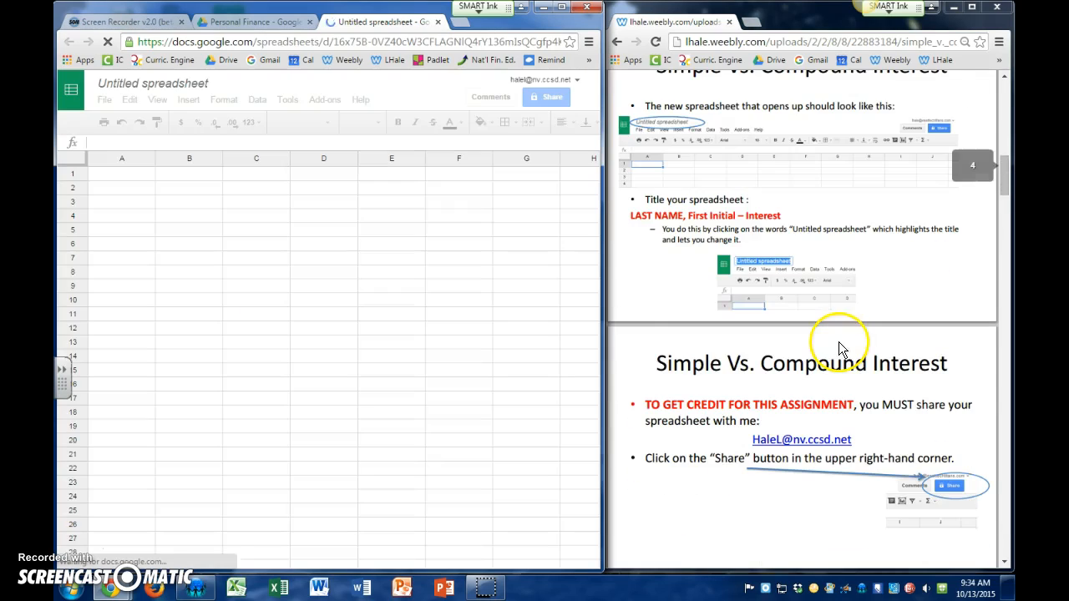
pyautogui.click(144, 83)
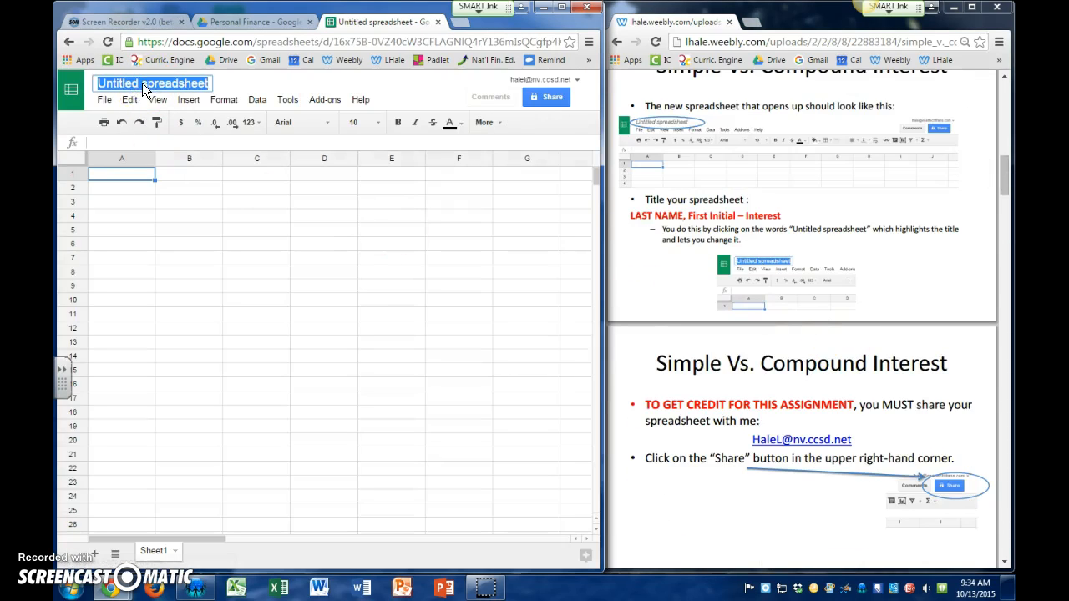
pyautogui.write('Hale, L.')
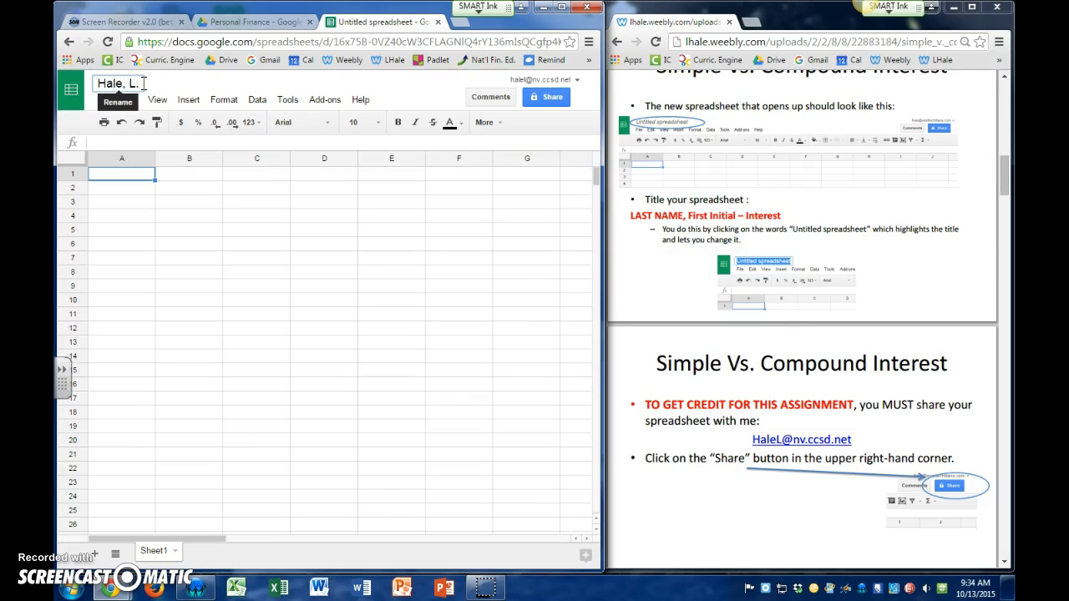
pyautogui.write(' Interest')
pyautogui.press('Return')
# Try to share the spreadsheet with the teacher's e-mail address, leaving the permission at Can edit
pyautogui.scroll(-1, 864, 347)
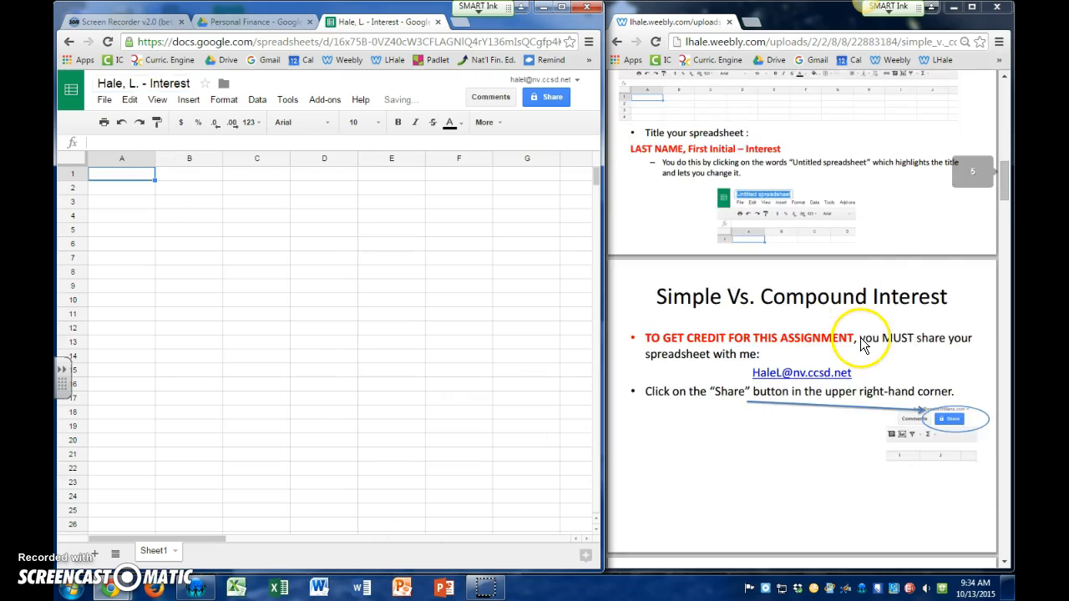
pyautogui.scroll(-2, 864, 346)
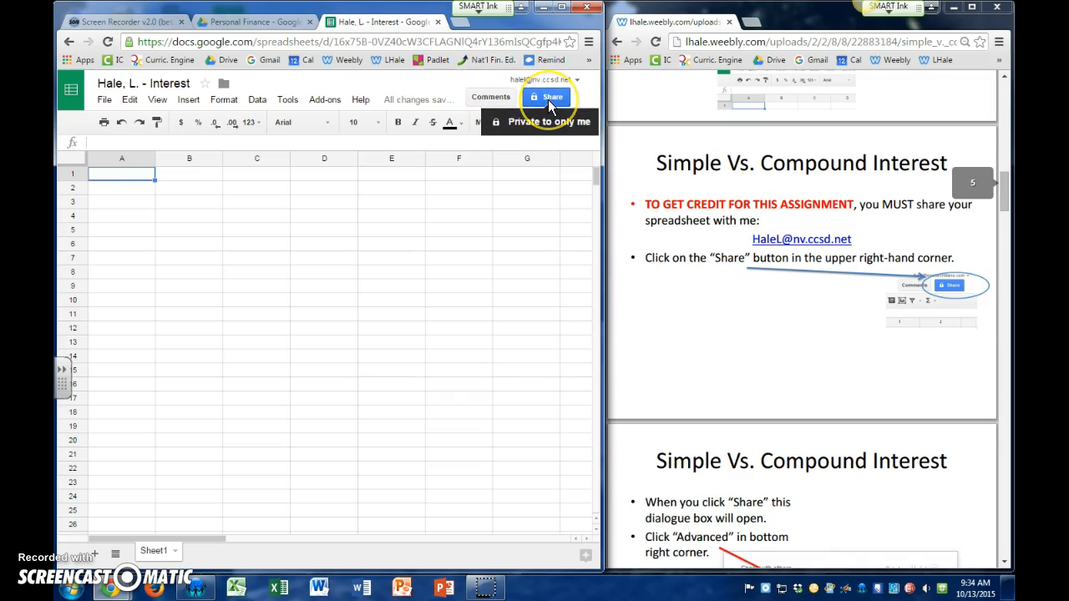
pyautogui.click(548, 100)
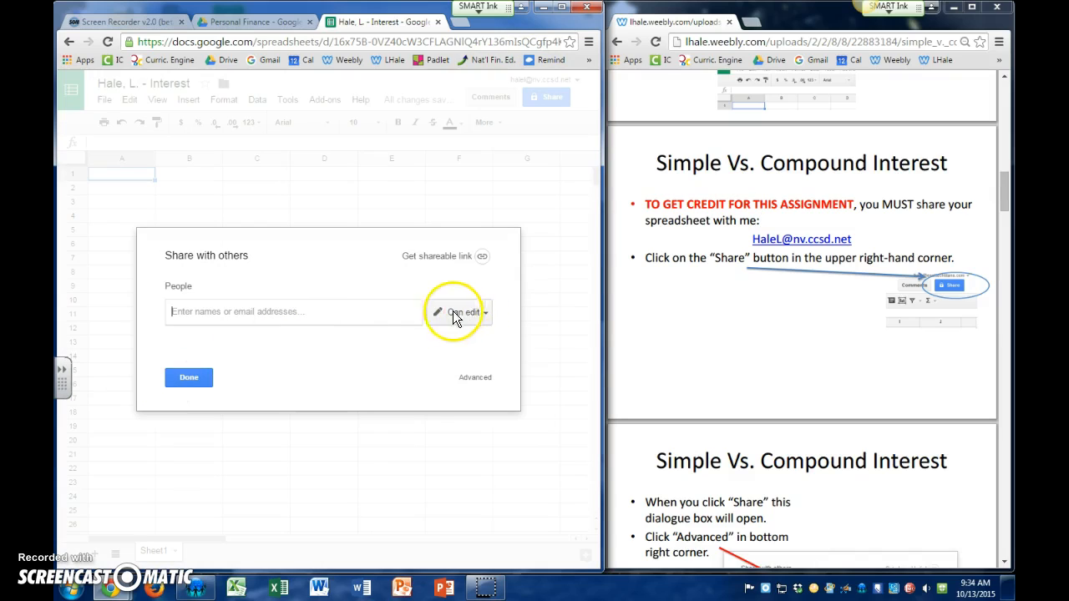
pyautogui.write('hale')
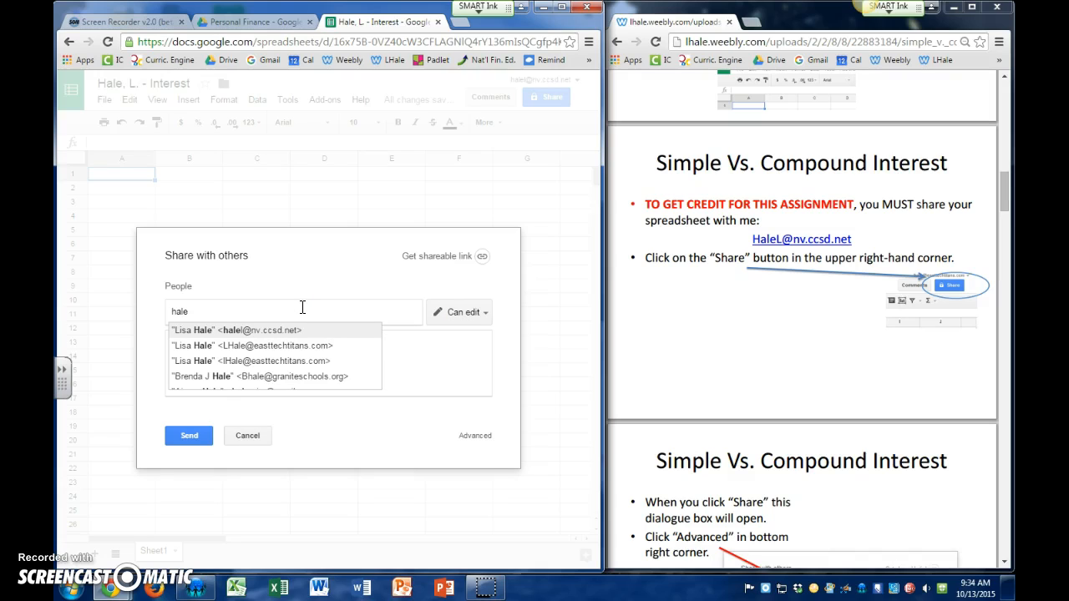
pyautogui.click(279, 331)
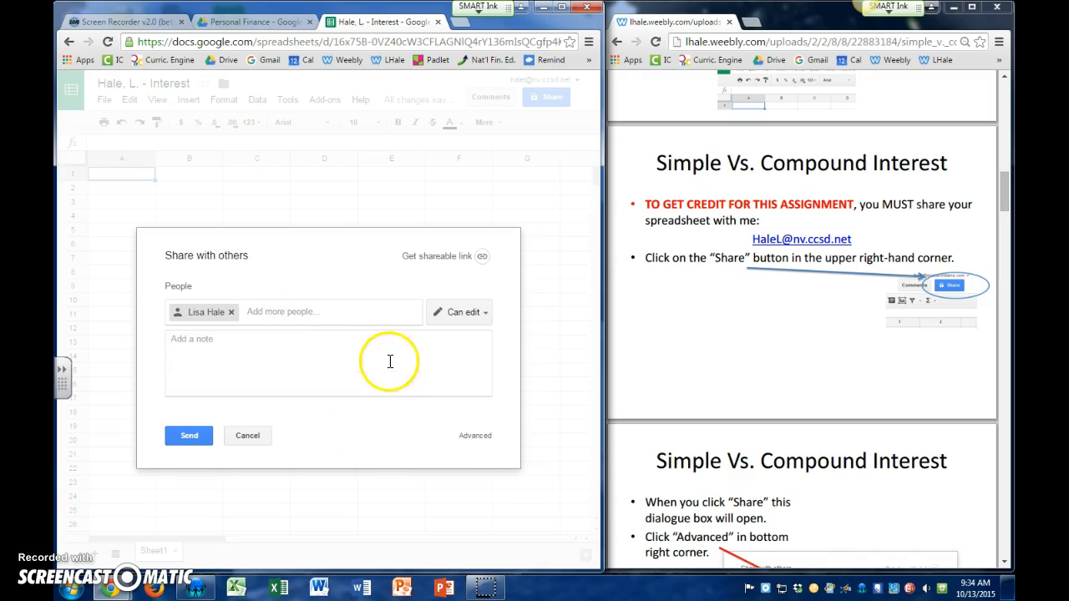
pyautogui.click(199, 435)
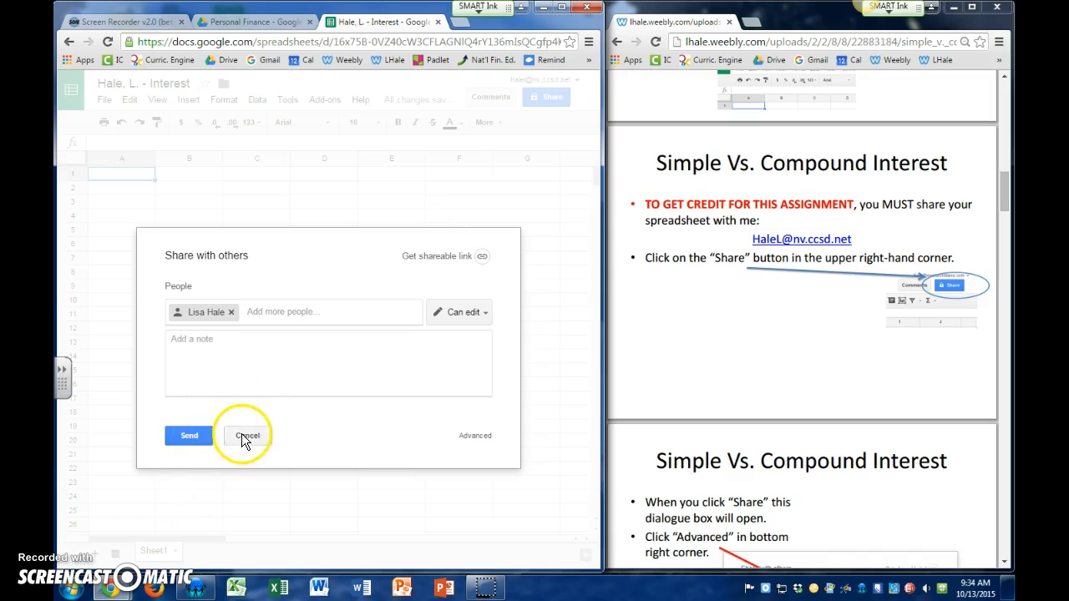
pyautogui.click(199, 377)
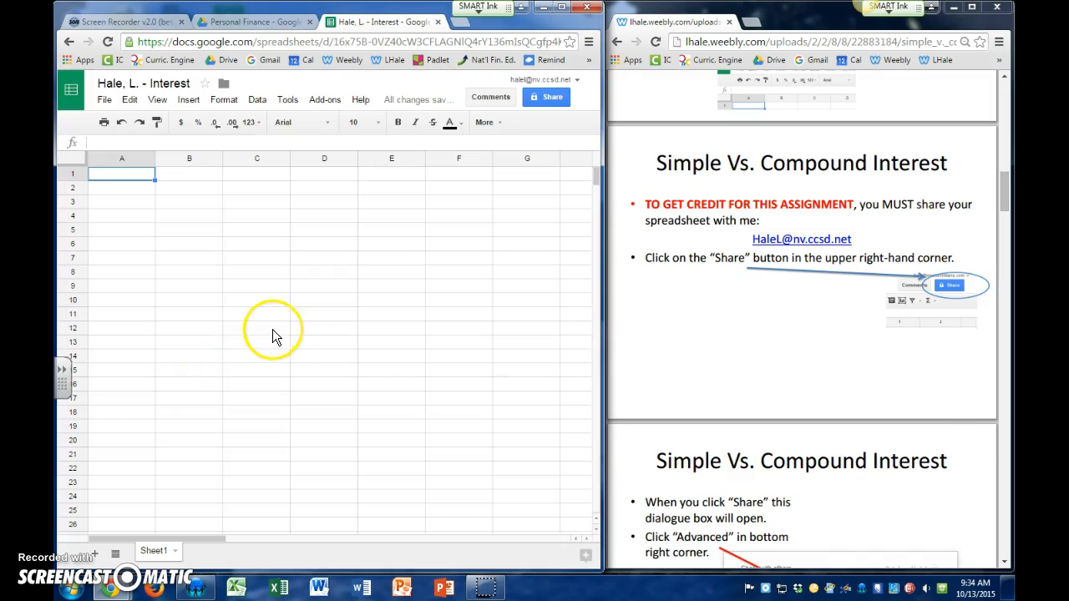
# Enter the sample text "al;kwoieuaoweiu falwkjf sl;diweoiua wefjio" in cell B5 and undo the entry
pyautogui.scroll(-8, 927, 386)
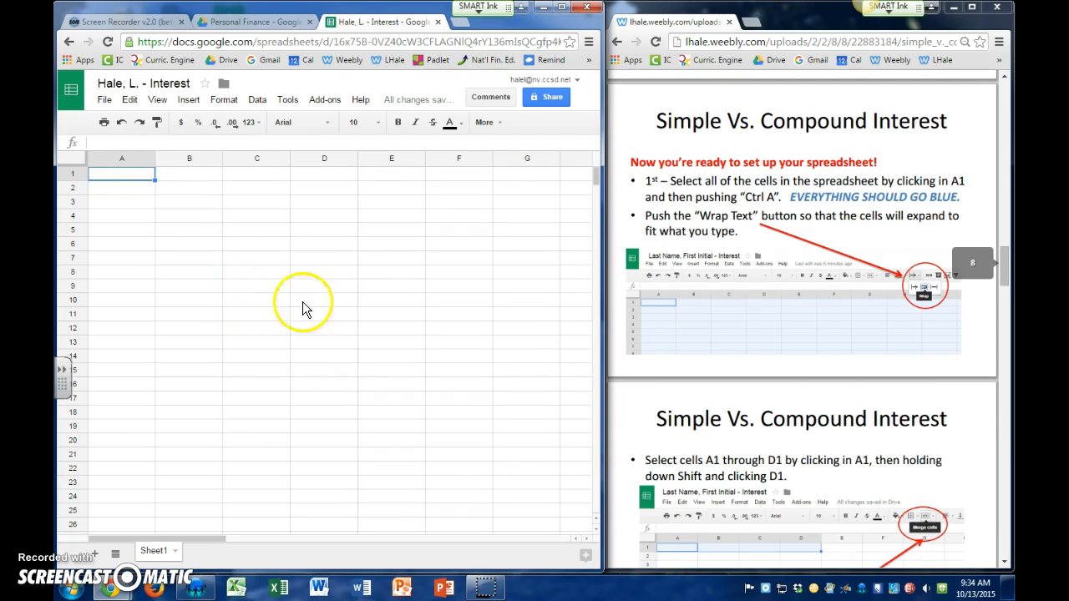
pyautogui.click(202, 225)
pyautogui.write('al;kwoieuaoweiu falwkjf sl;diweoiua wefjio')
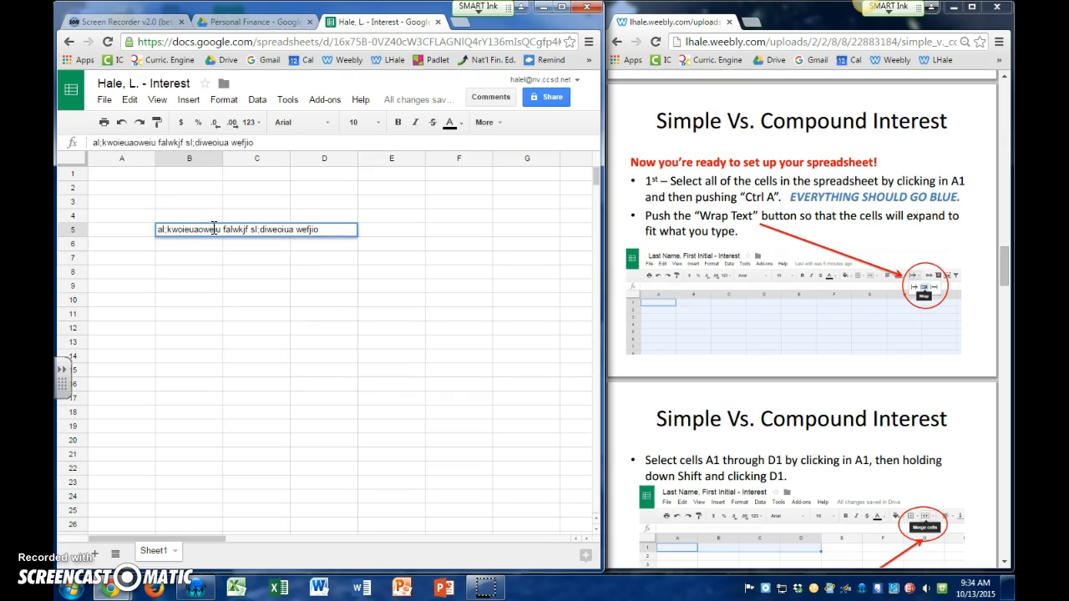
pyautogui.press('Return')
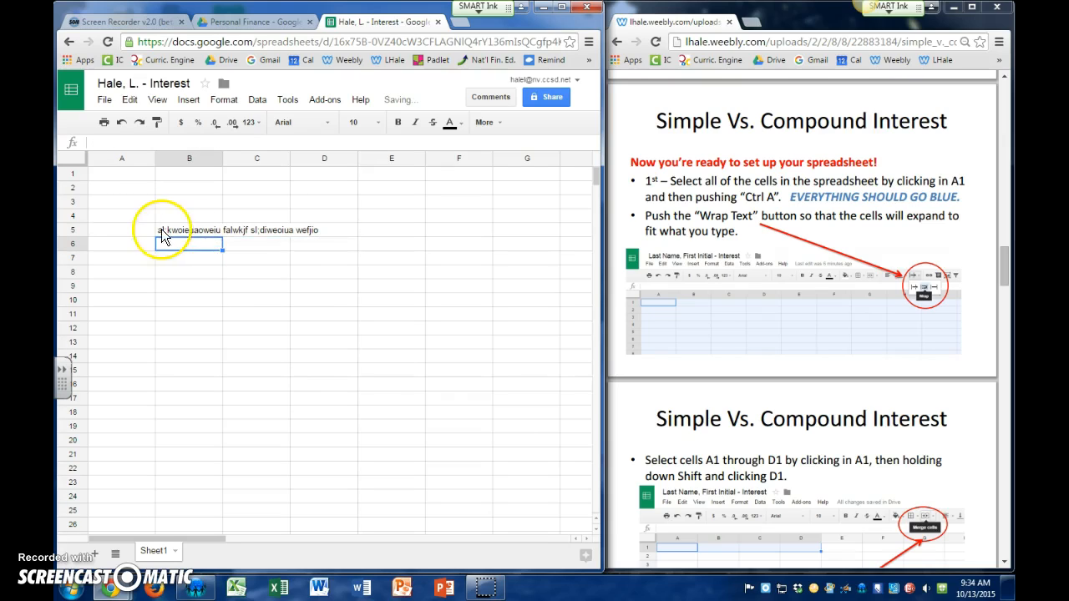
pyautogui.hotkey('ctrl', 'z')
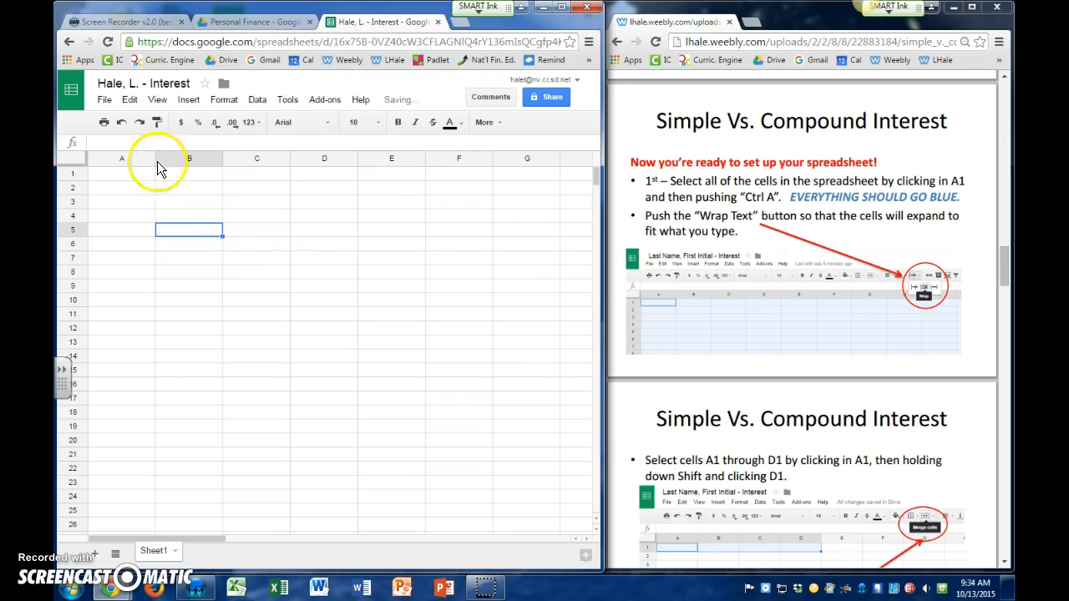
# Apply text wrapping to all cells of the sheet
pyautogui.click(77, 159)
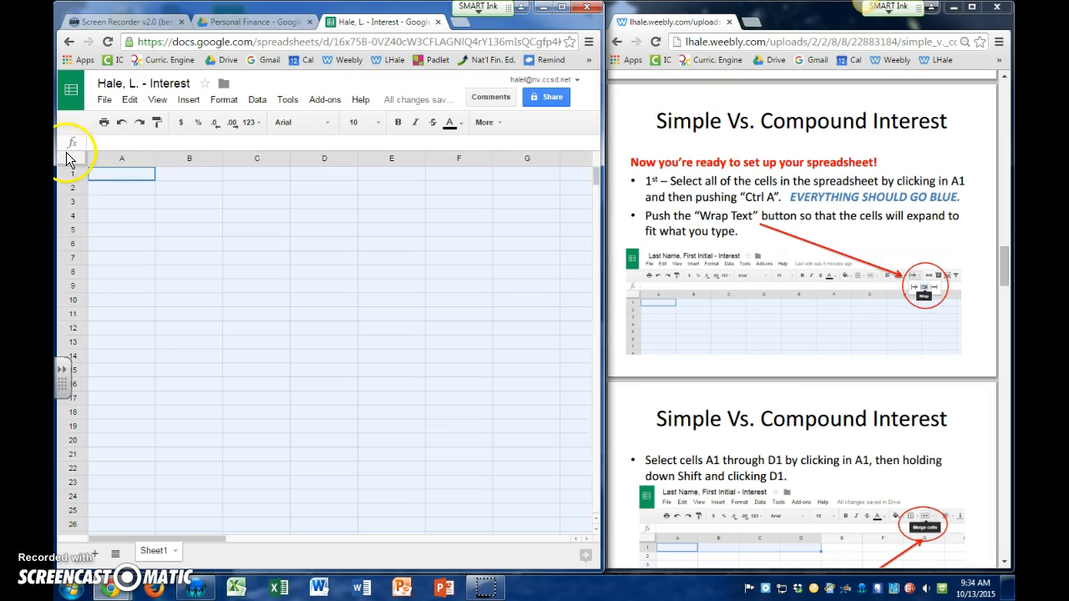
pyautogui.click(482, 125)
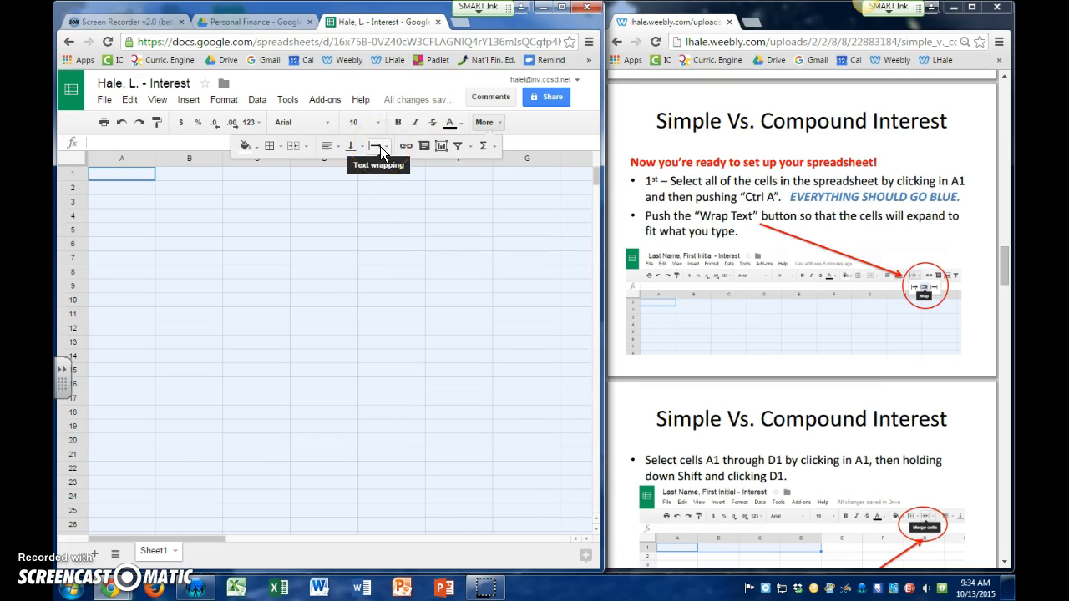
pyautogui.click(380, 148)
pyautogui.click(396, 170)
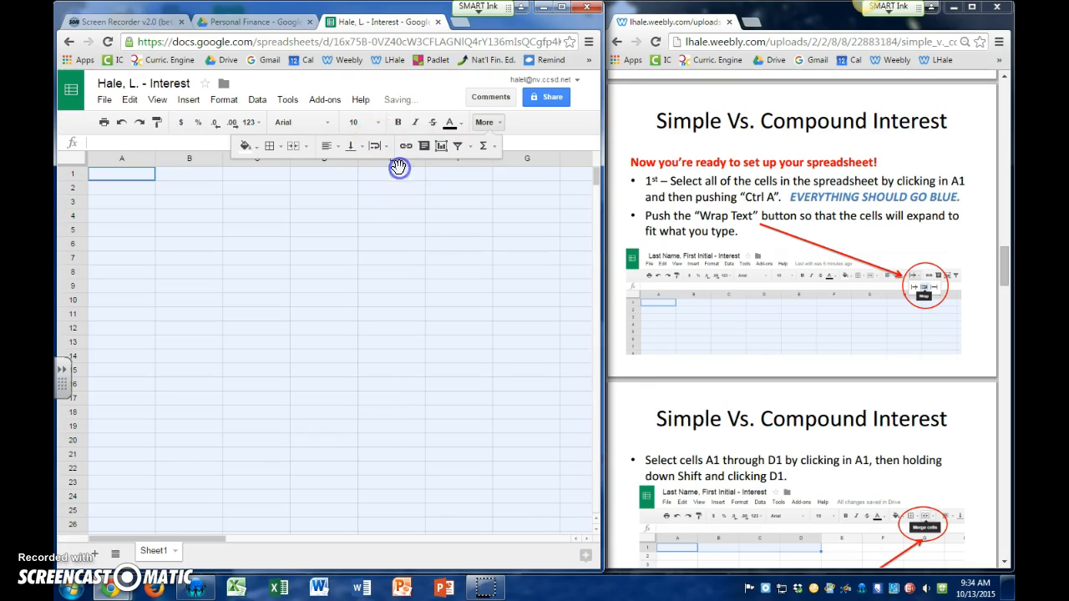
pyautogui.click(382, 303)
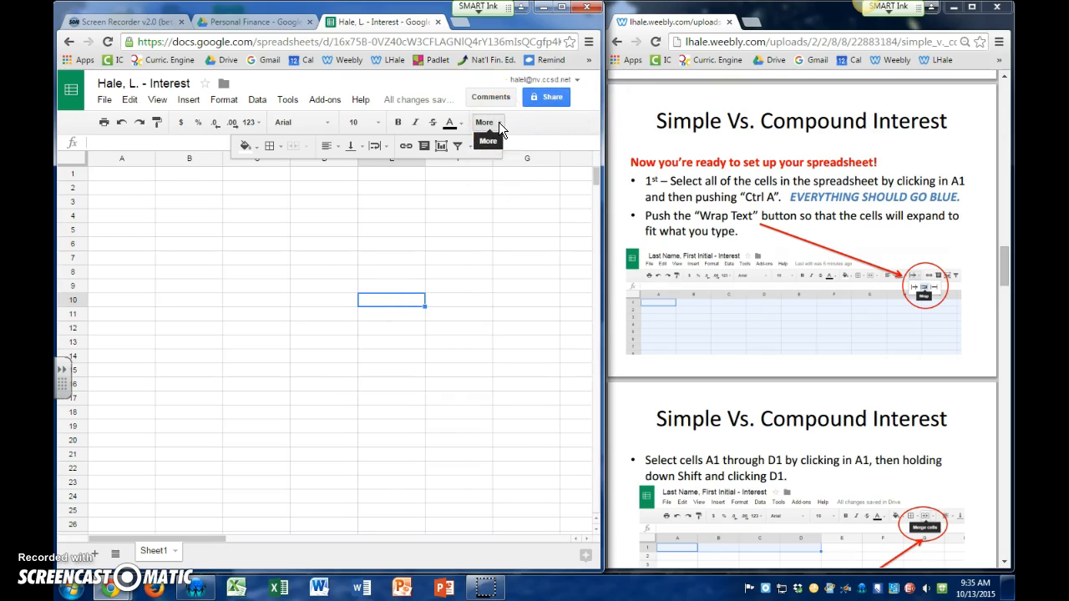
# Merge cells A1 through D1 into a single cell
pyautogui.click(766, 466)
pyautogui.scroll(-5, 818, 453)
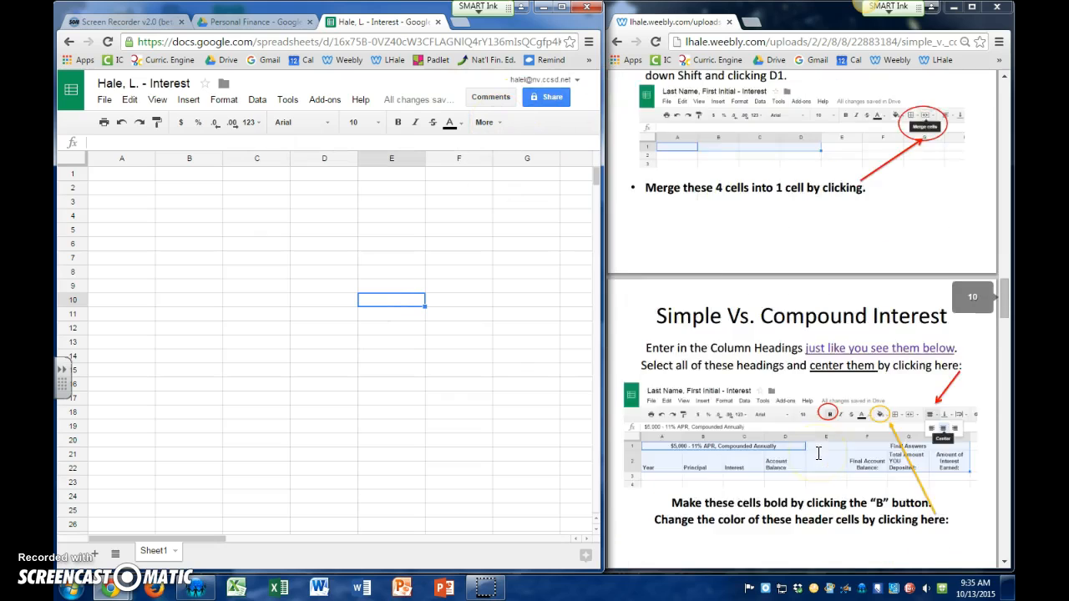
pyautogui.scroll(2, 818, 453)
pyautogui.click(107, 174)
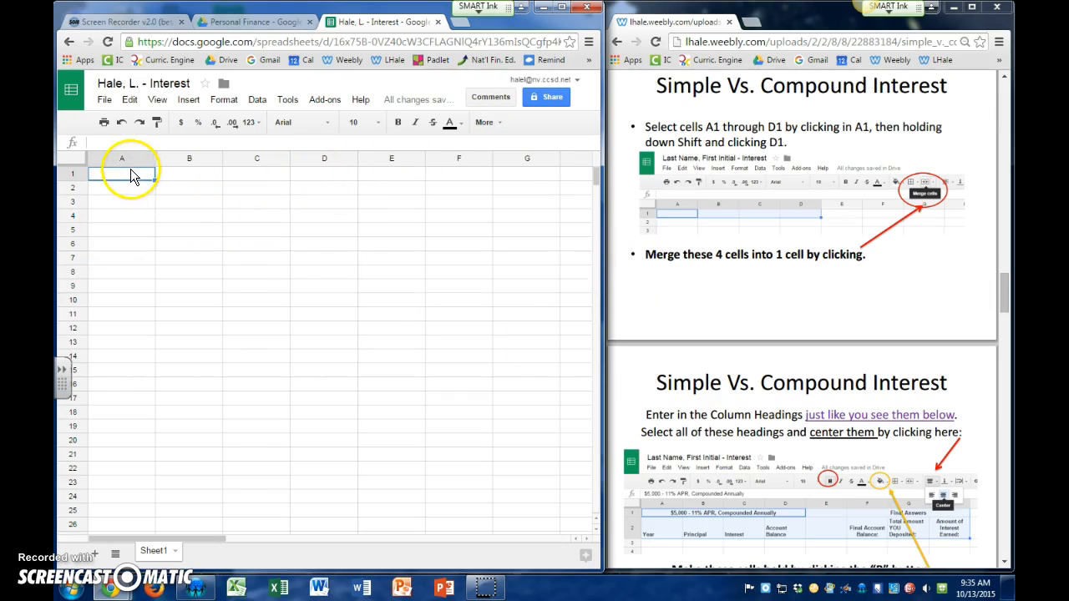
pyautogui.keyDown('shift'); pyautogui.click(309, 178); pyautogui.keyUp('shift')
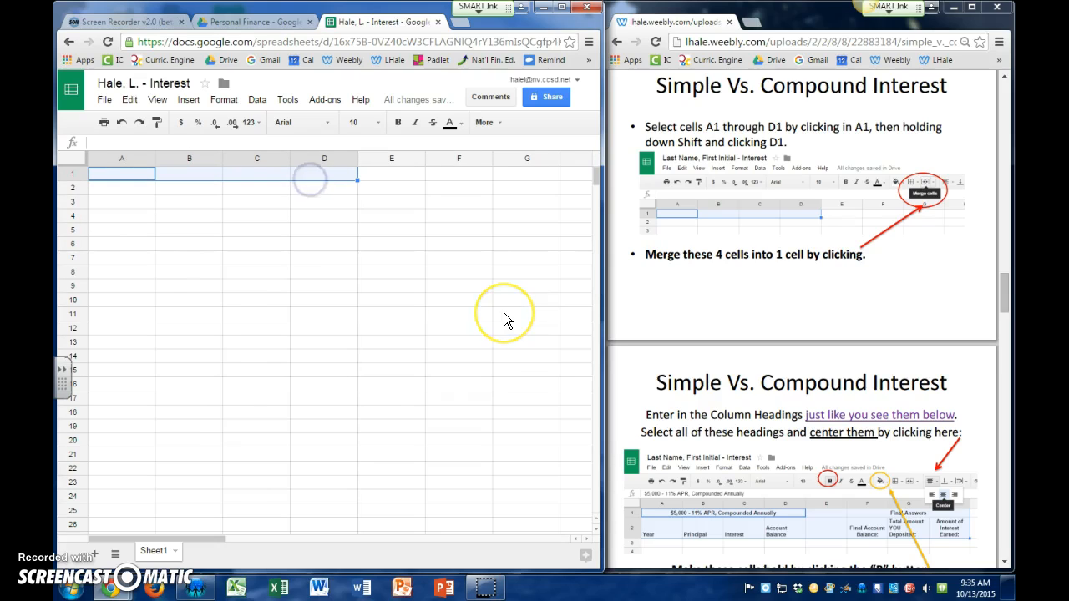
pyautogui.click(486, 125)
pyautogui.click(292, 148)
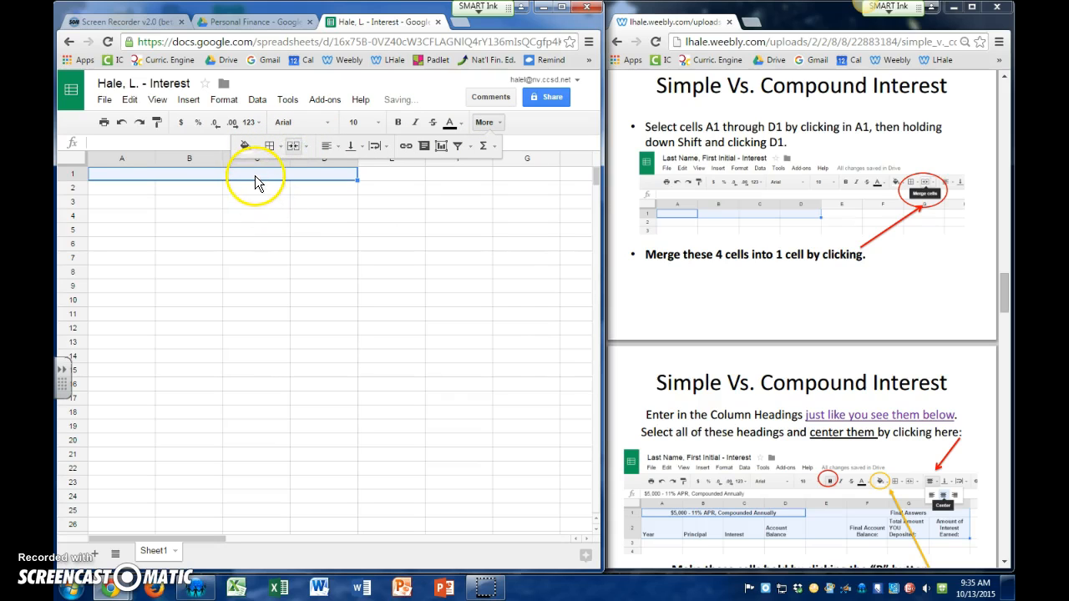
# Narrow column E to a thin spacer column and merge cells F1 through H1
pyautogui.scroll(-3, 953, 384)
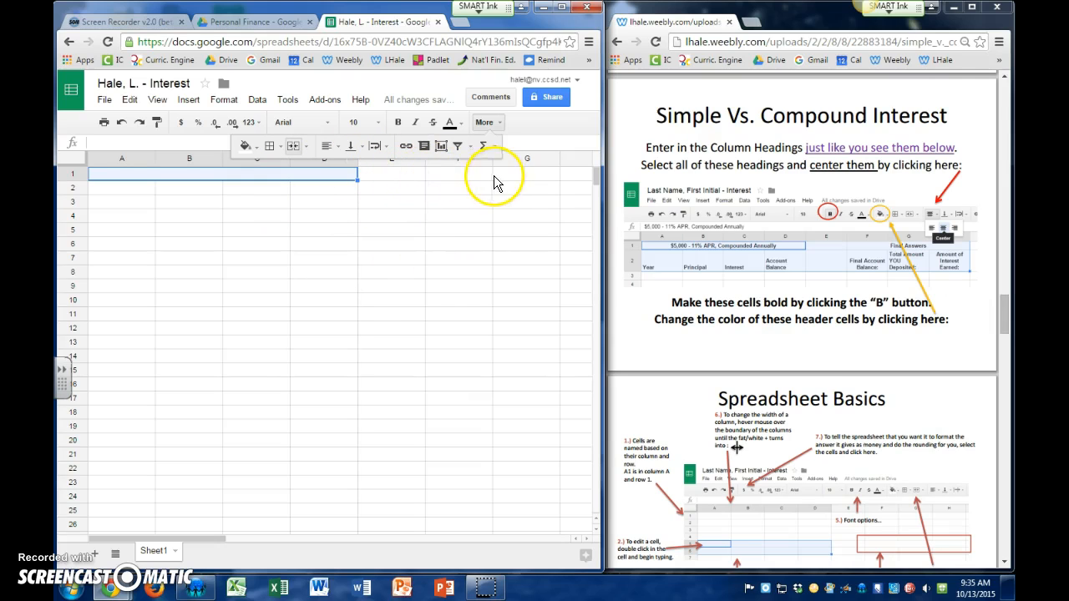
pyautogui.click(420, 216)
pyautogui.moveTo(423, 162); pyautogui.dragTo(378, 163)
pyautogui.click(432, 173)
pyautogui.keyDown('shift'); pyautogui.click(555, 175); pyautogui.keyUp('shift')
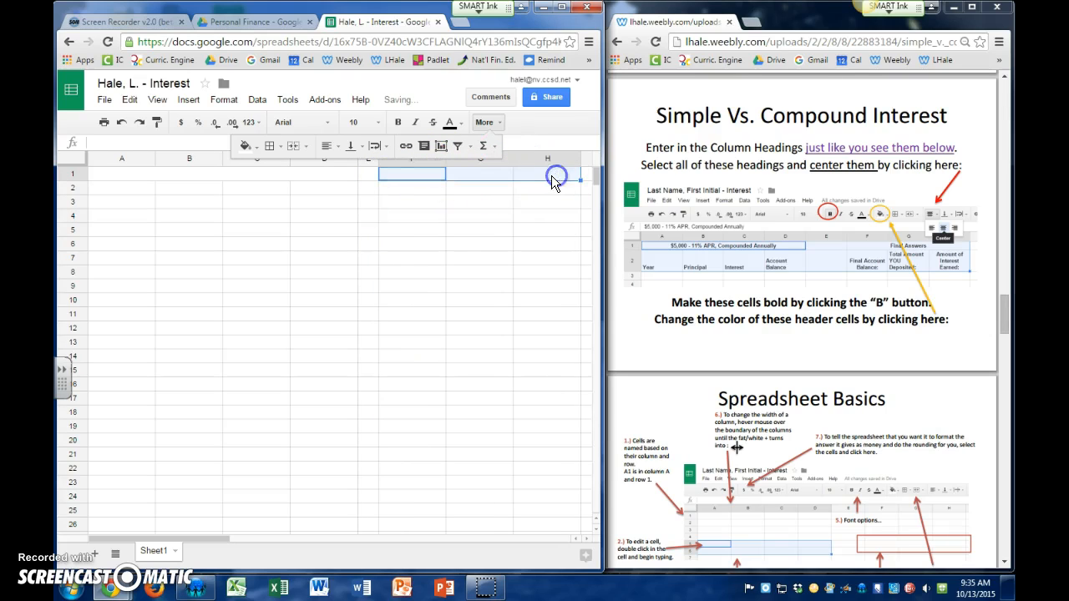
pyautogui.click(324, 147)
pyautogui.click(292, 148)
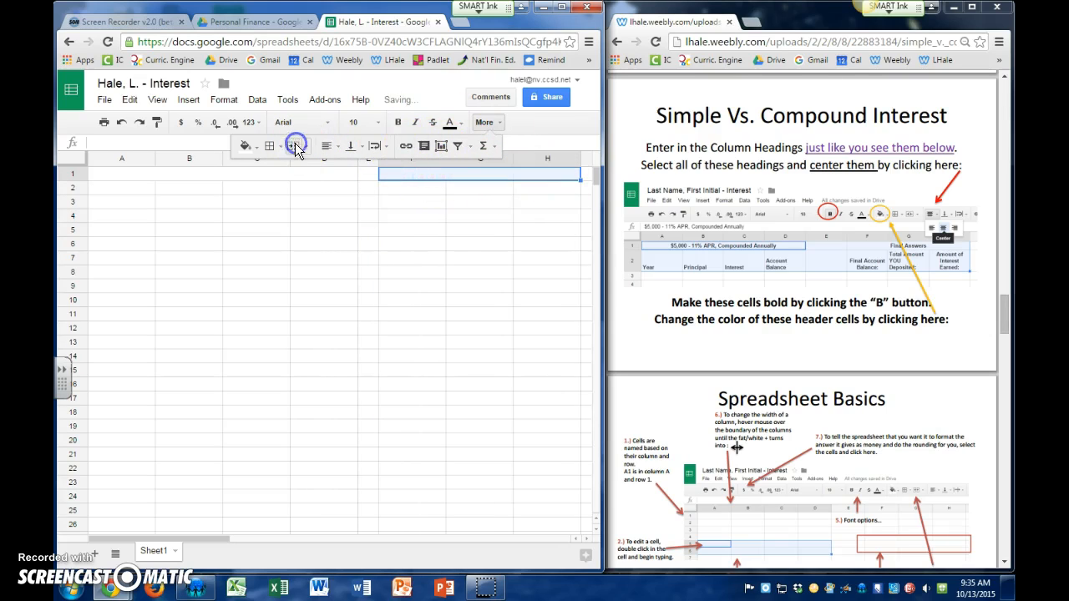
# Enter "$5000 - 11% APR, Compounded Annually" in merged cell A1 and "Final Answers" in merged cell F1
pyautogui.click(177, 174)
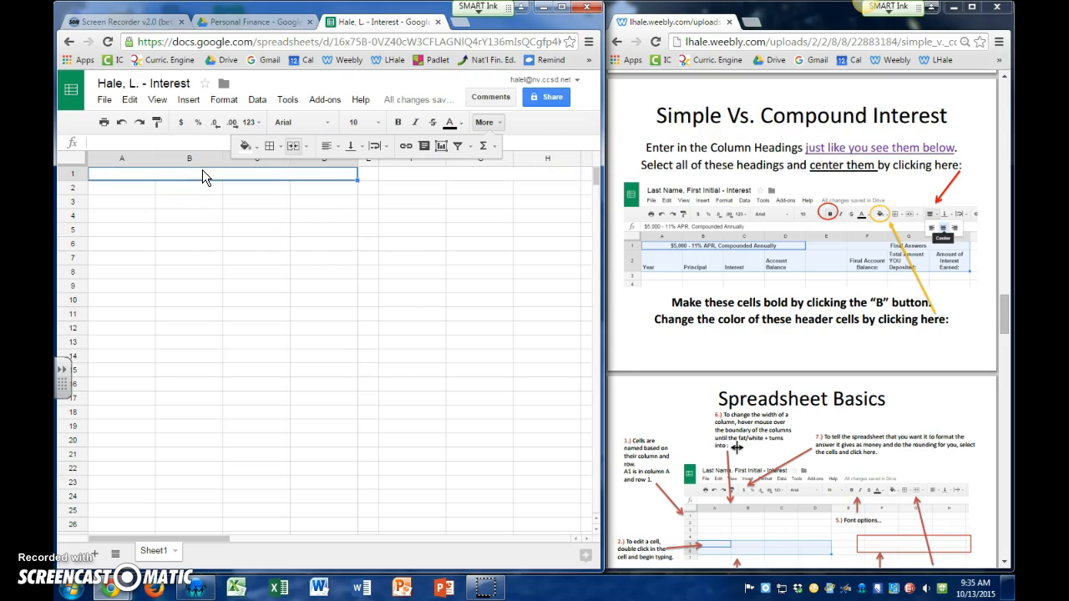
pyautogui.write('$5000 - 11%')
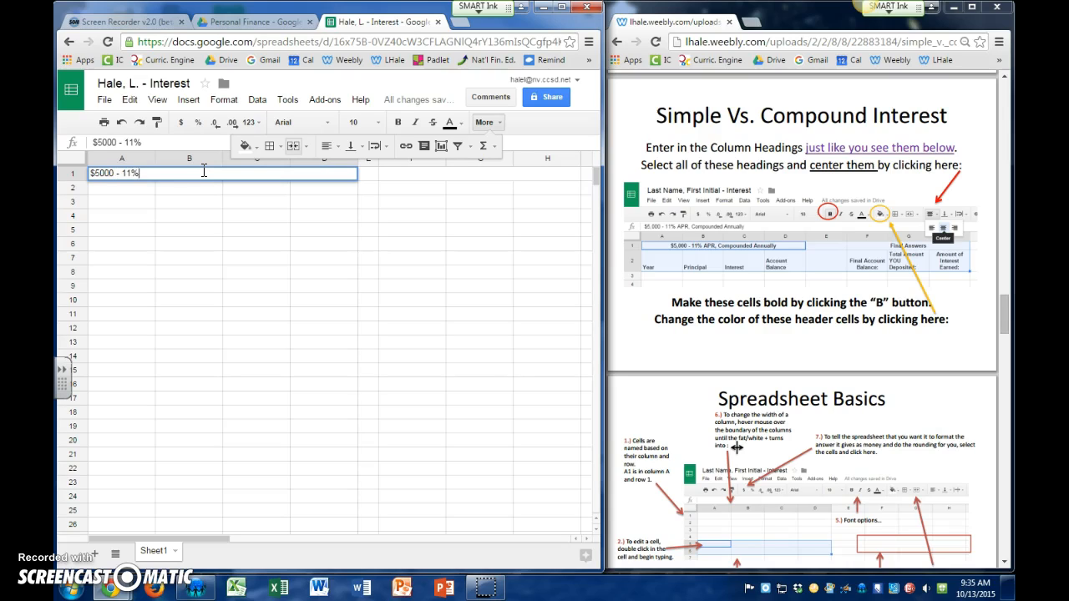
pyautogui.write(' APR, Compou')
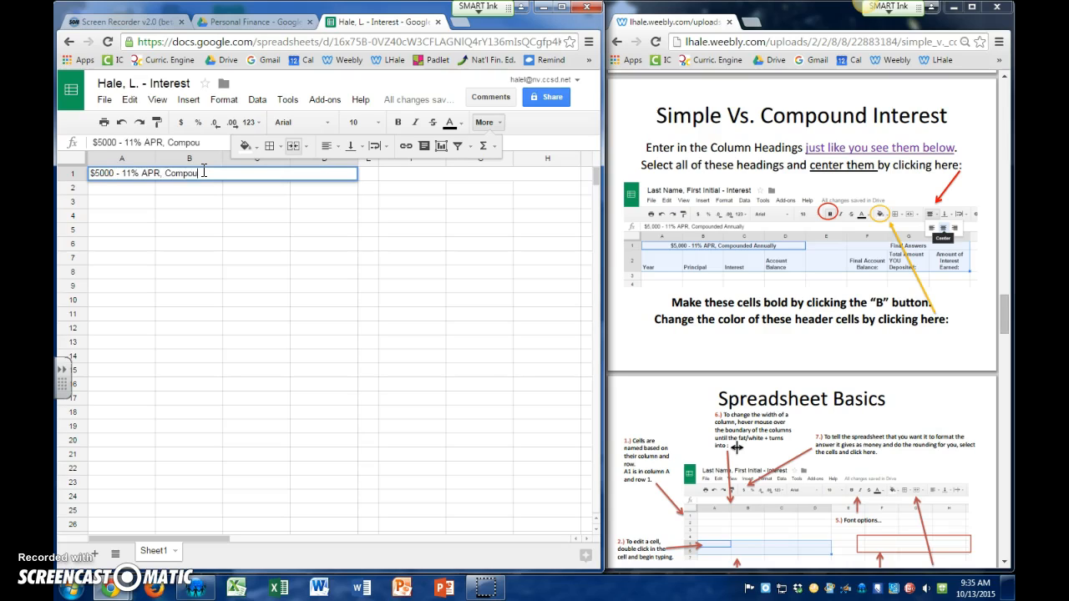
pyautogui.write('nded Annually')
pyautogui.press('Tab')
pyautogui.press('Tab')
pyautogui.write('Final Ann')
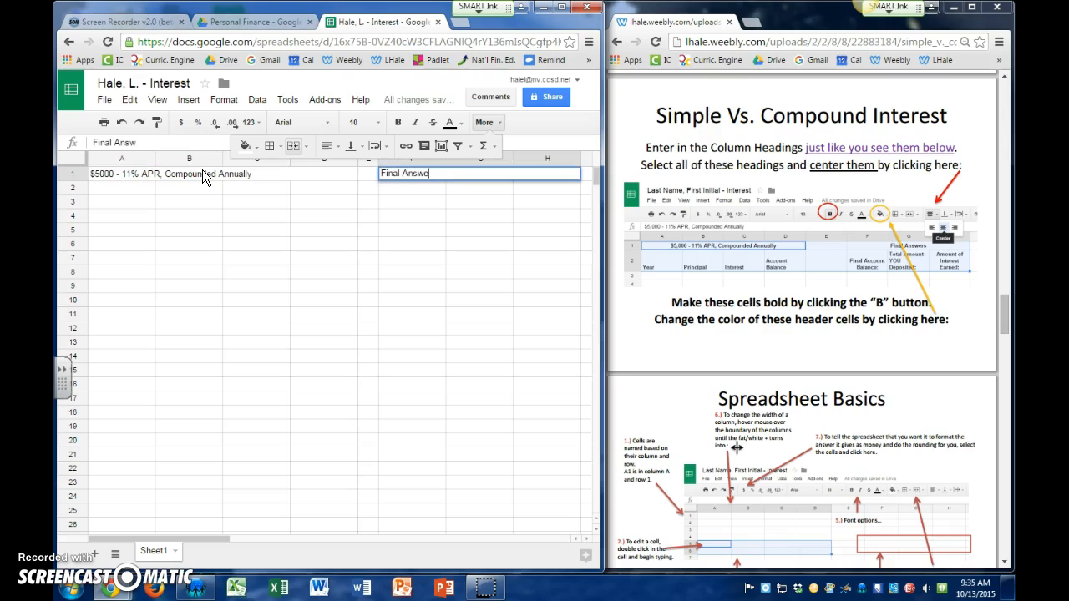
pyautogui.press('Return')
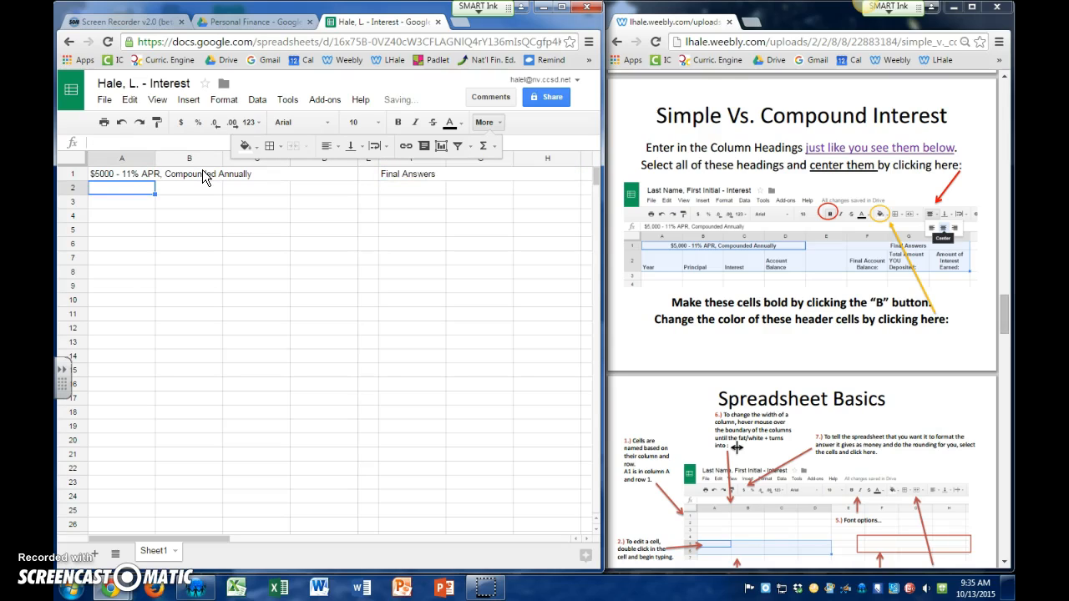
# Enter the headings "Year", "Principal", "Interest" and "Account Balance" in cells A2 through D2
pyautogui.write('Year')
pyautogui.press('Tab')
pyautogui.write('Prin')
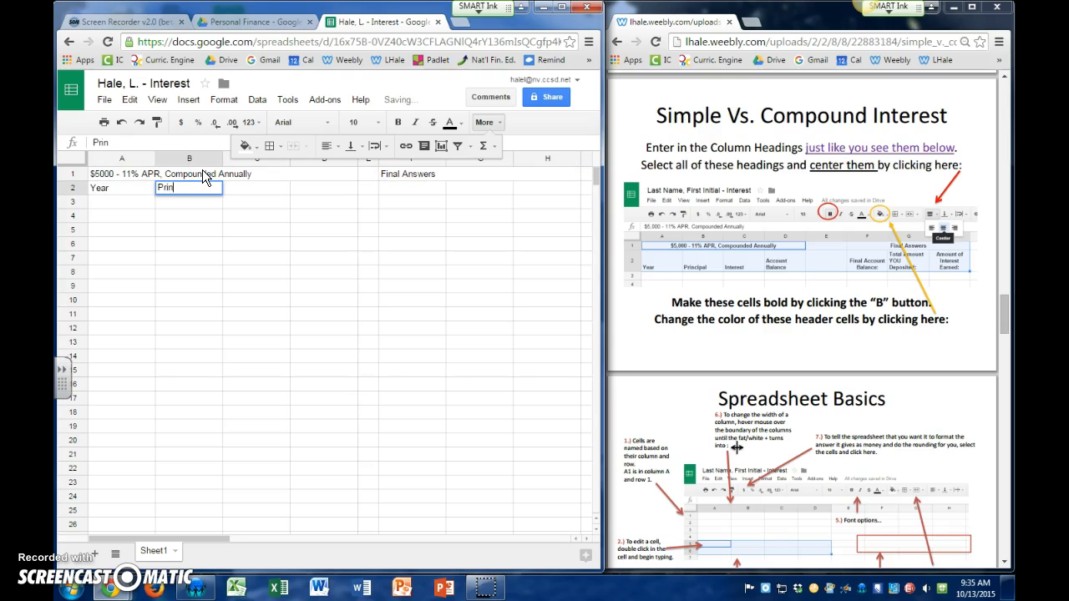
pyautogui.write('cipal')
pyautogui.press('Tab')
pyautogui.write('Int')
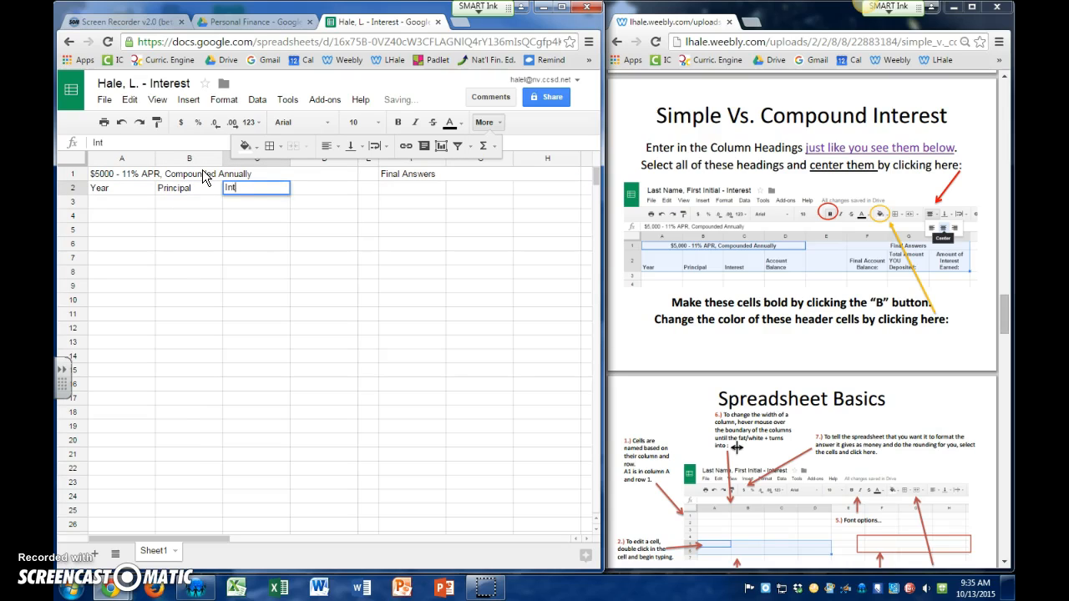
pyautogui.press('Tab')
pyautogui.write('Acc')
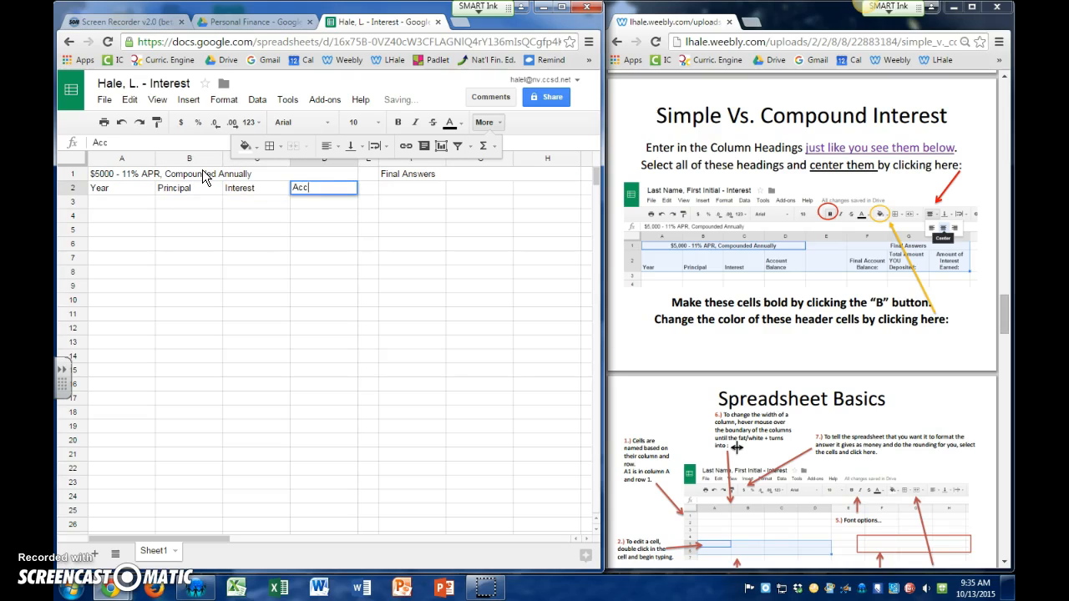
pyautogui.write('ount Balanc')
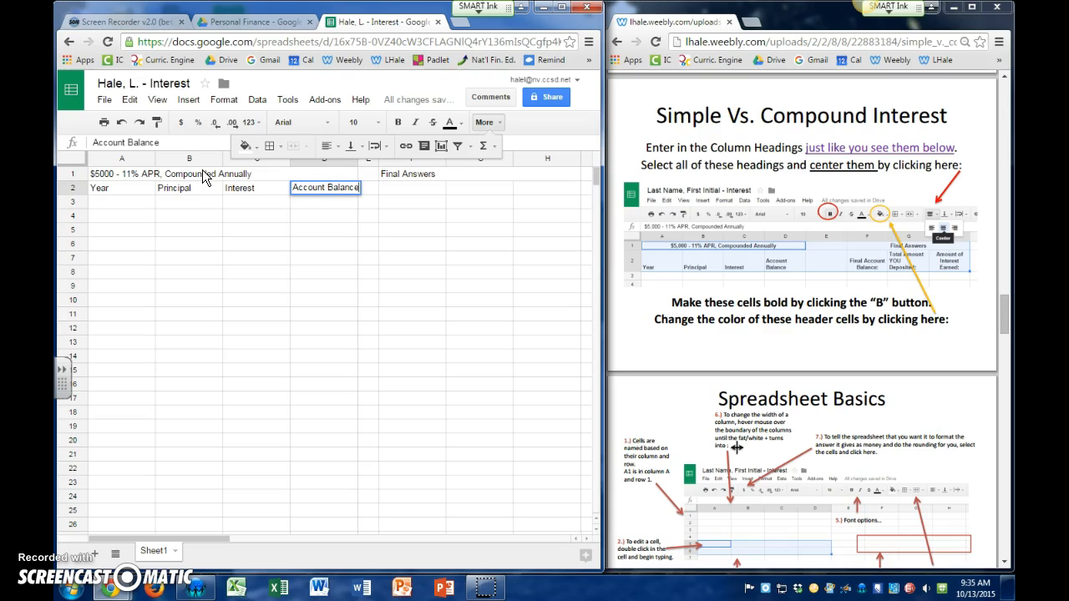
pyautogui.write('e')
pyautogui.press('Return')
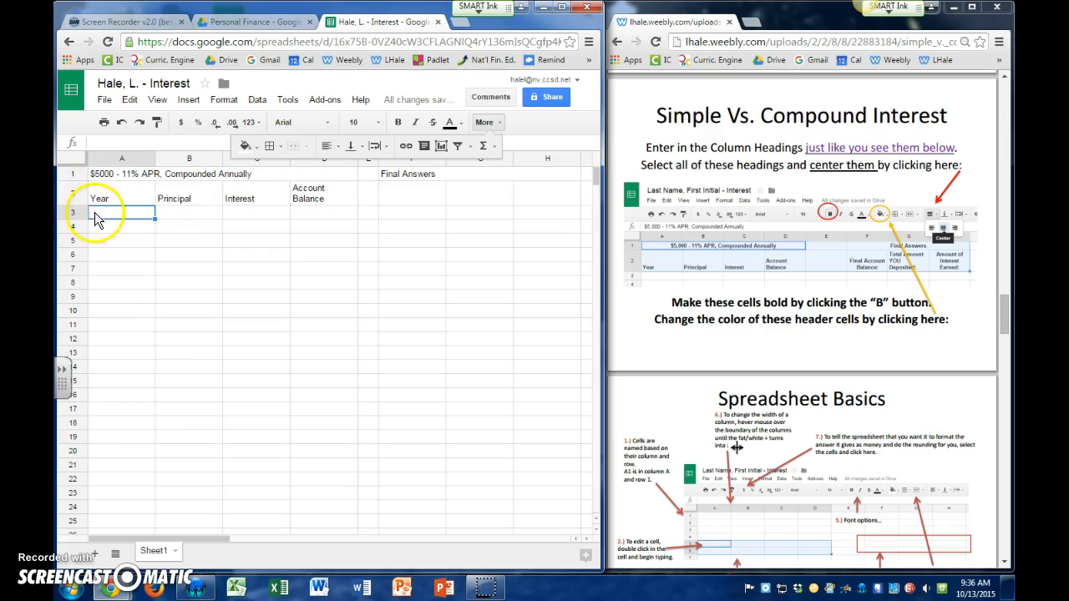
# Enter the headings "Final Account Balance:", "Total Amount YOU Deposited:" and "Amount of Interest Earned:" in cells F2 through H2
pyautogui.click(424, 204)
pyautogui.write('Fin')
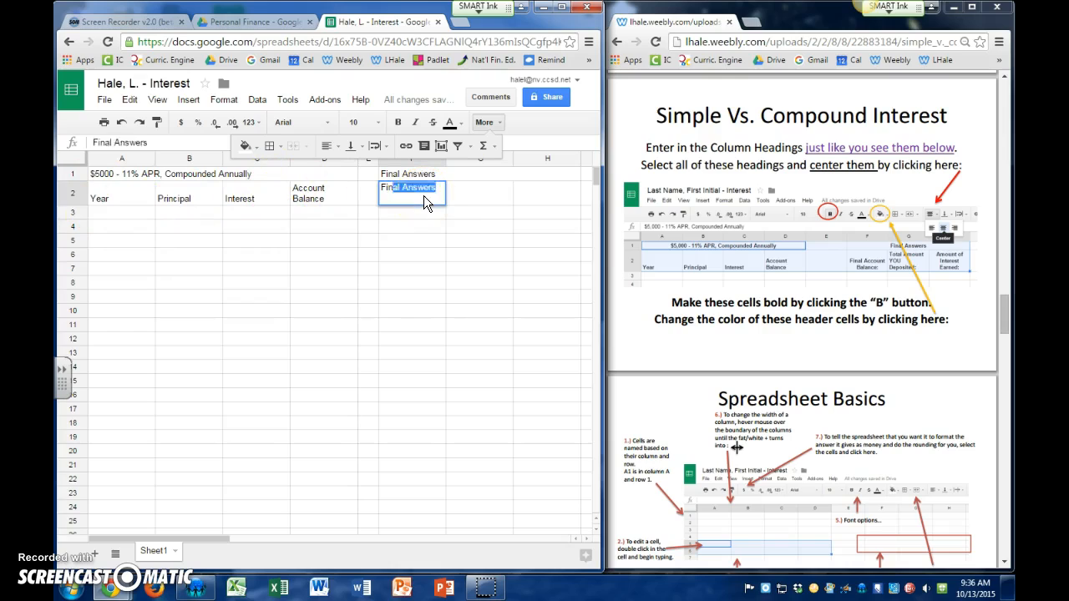
pyautogui.write('al Account Balance:')
pyautogui.press('Tab')
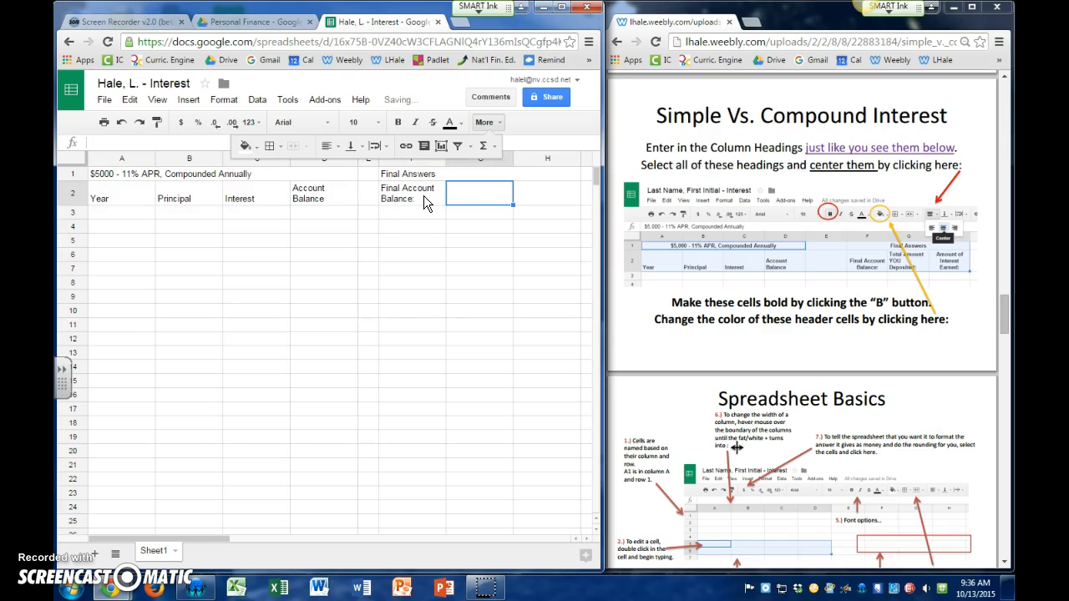
pyautogui.write('Total Amou')
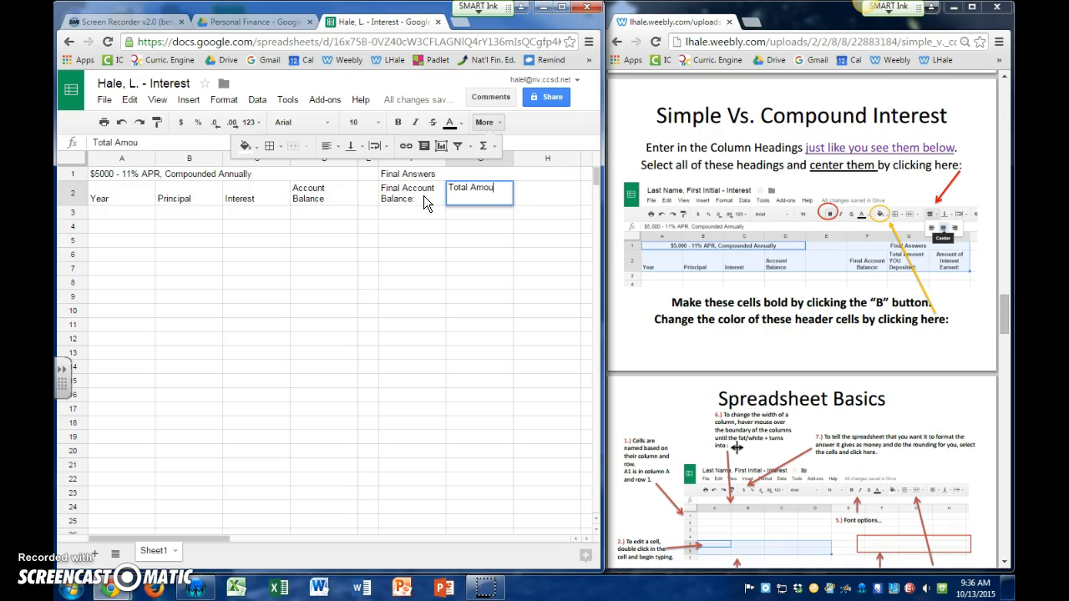
pyautogui.write('nt YOU D')
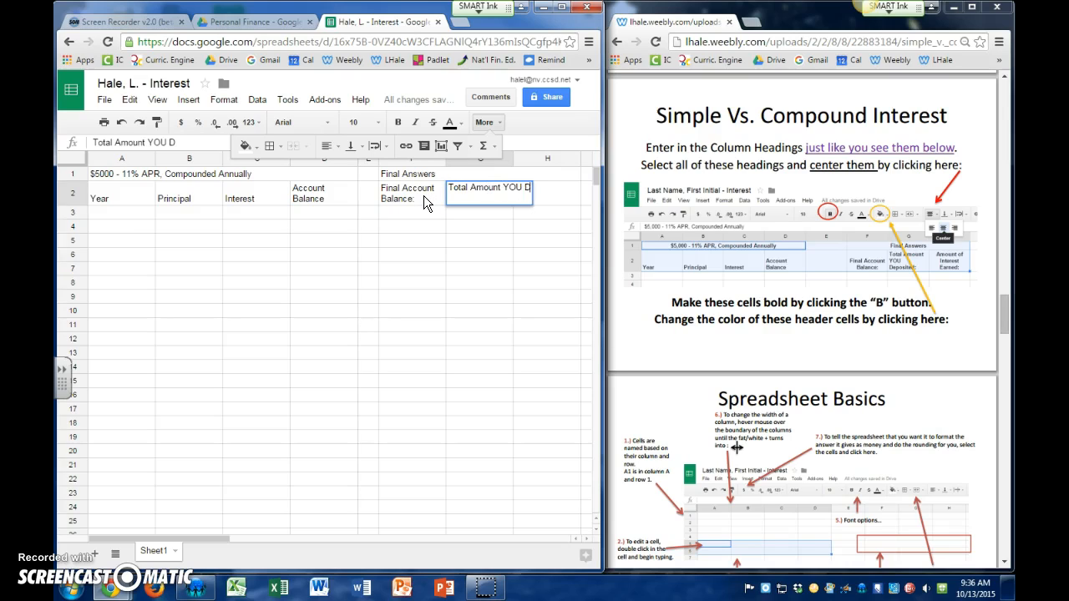
pyautogui.write('eposited:')
pyautogui.press('Tab')
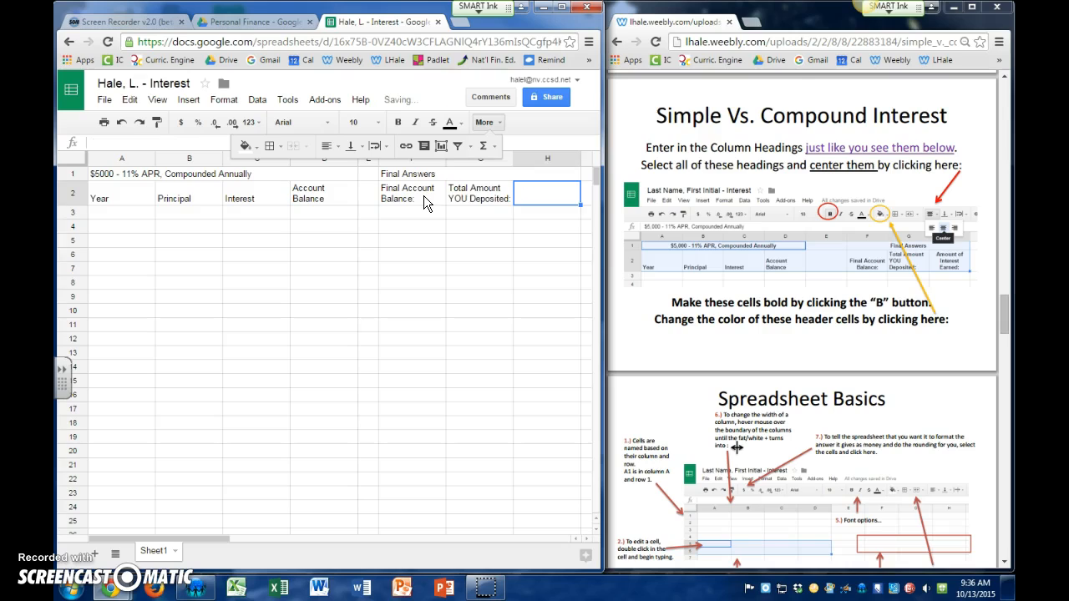
pyautogui.write('Amount of ')
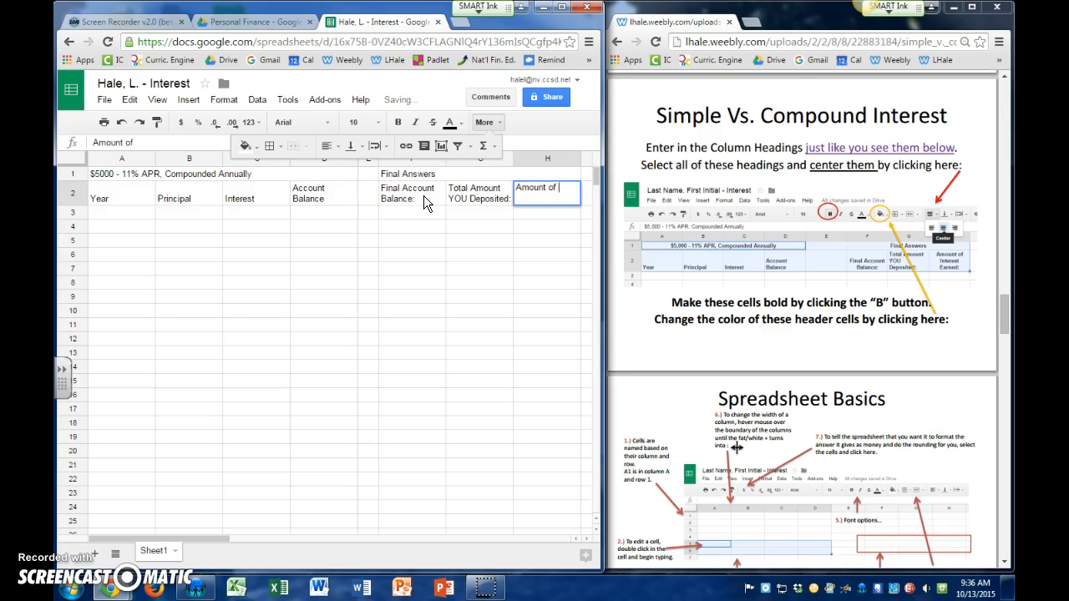
pyautogui.write('Interest Earn')
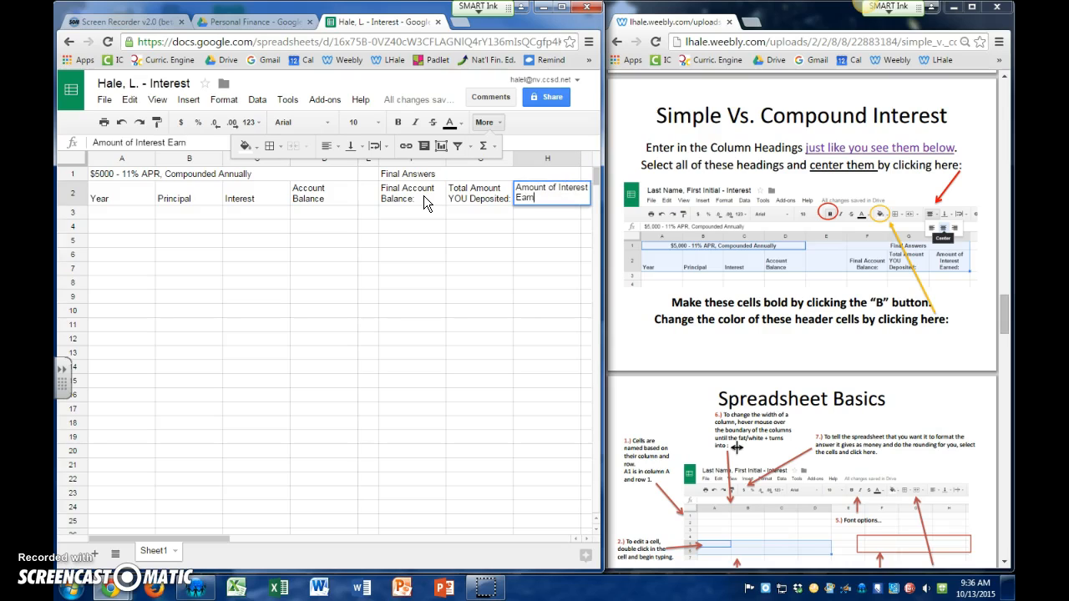
pyautogui.write('ed.:')
pyautogui.click(188, 321)
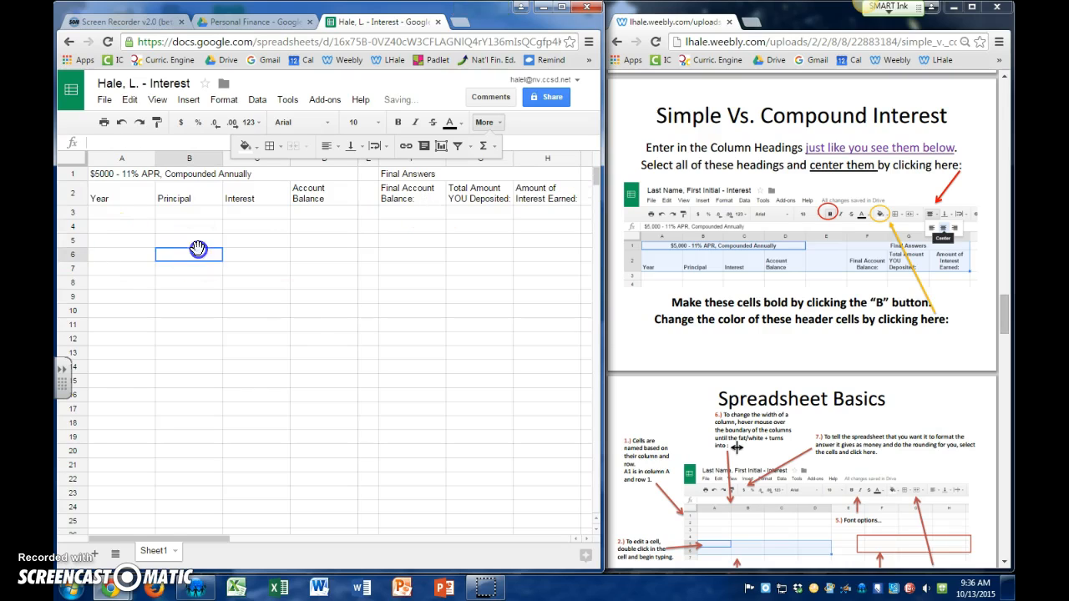
# Make all the headings in A1 through H2 bold and center them horizontally
pyautogui.click(117, 174)
pyautogui.keyDown('shift'); pyautogui.click(543, 198); pyautogui.keyUp('shift')
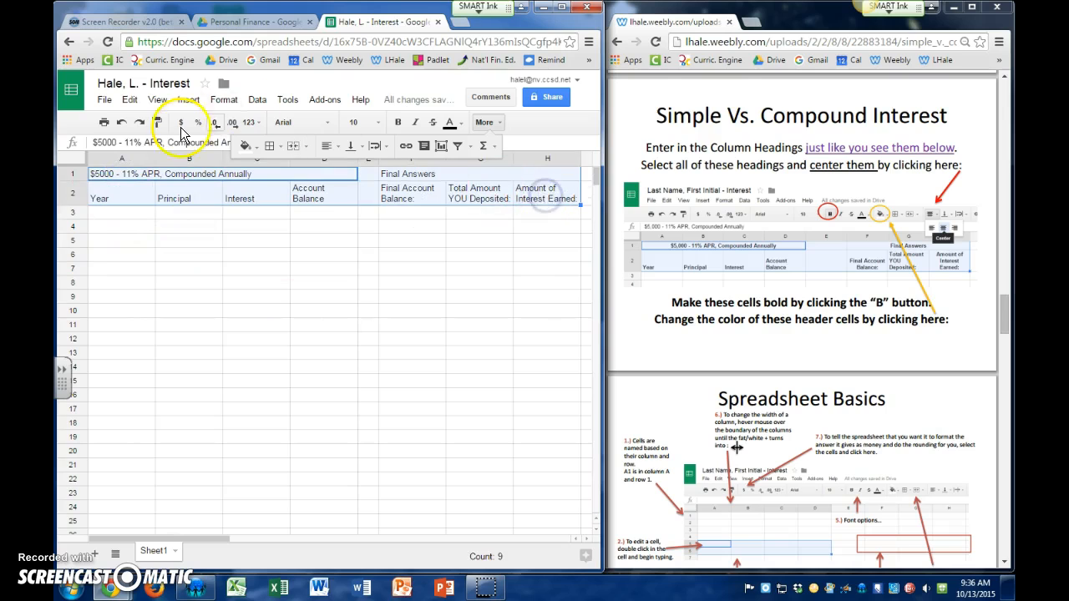
pyautogui.click(397, 122)
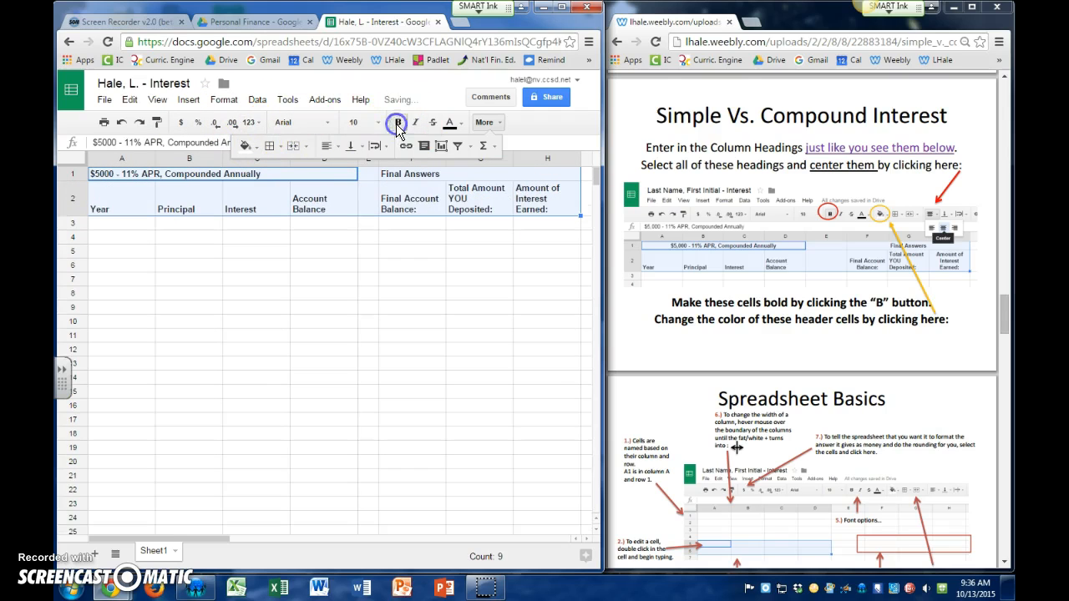
pyautogui.click(330, 148)
pyautogui.click(349, 167)
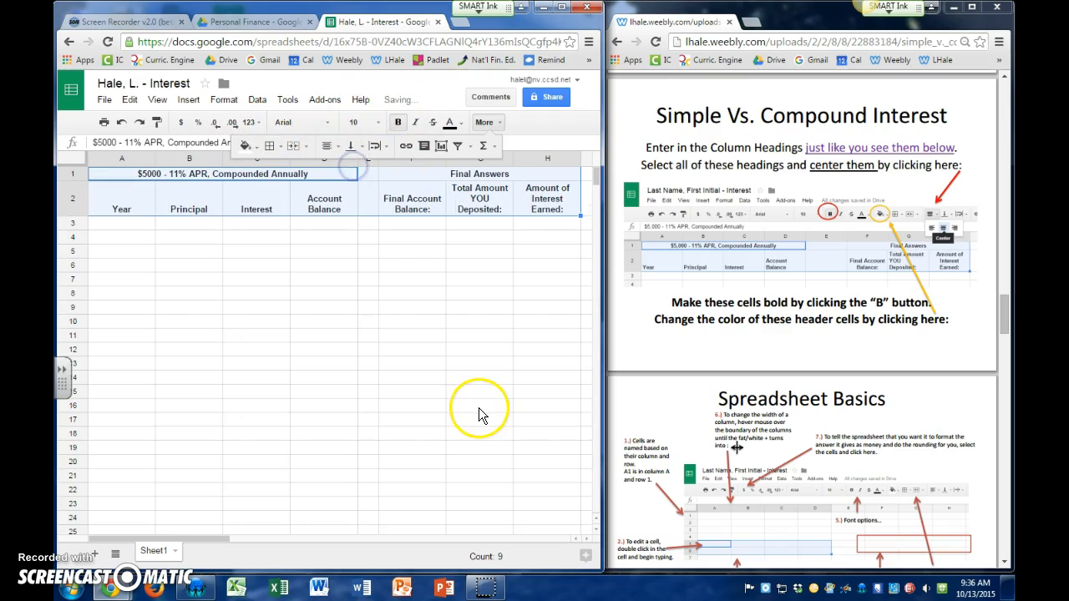
pyautogui.click(295, 255)
pyautogui.scroll(-5, 788, 368)
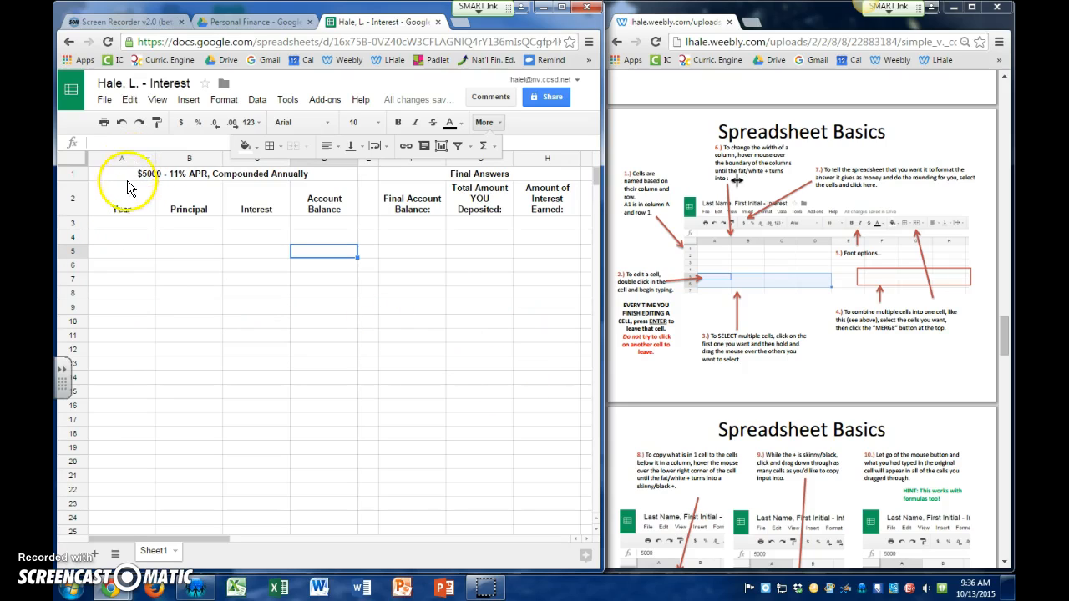
pyautogui.click(118, 252)
pyautogui.click(191, 280)
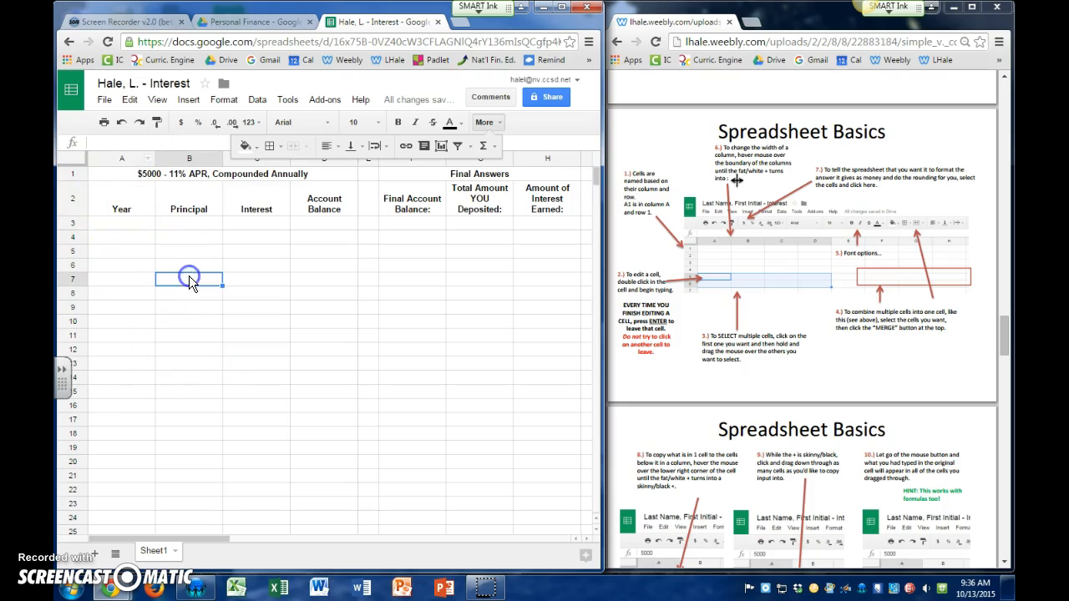
pyautogui.click(257, 253)
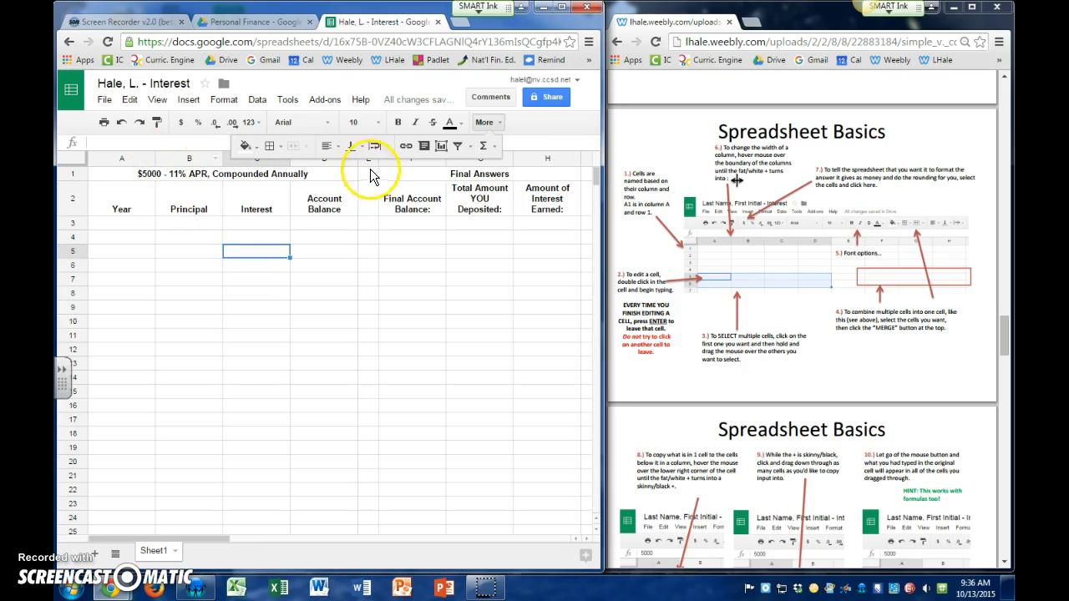
pyautogui.click(503, 124)
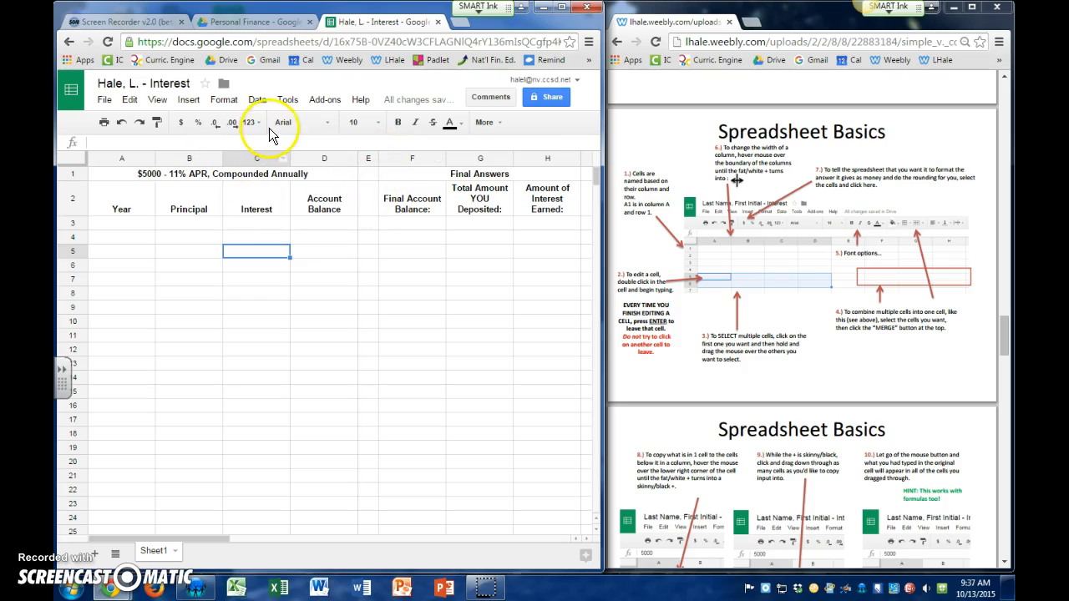
pyautogui.click(180, 124)
# Add the thousands comma to the amount in cell A1 so the heading reads "$5,000 - 11% APR, Compounded Annually"
pyautogui.doubleClick(144, 175)
pyautogui.click(148, 177)
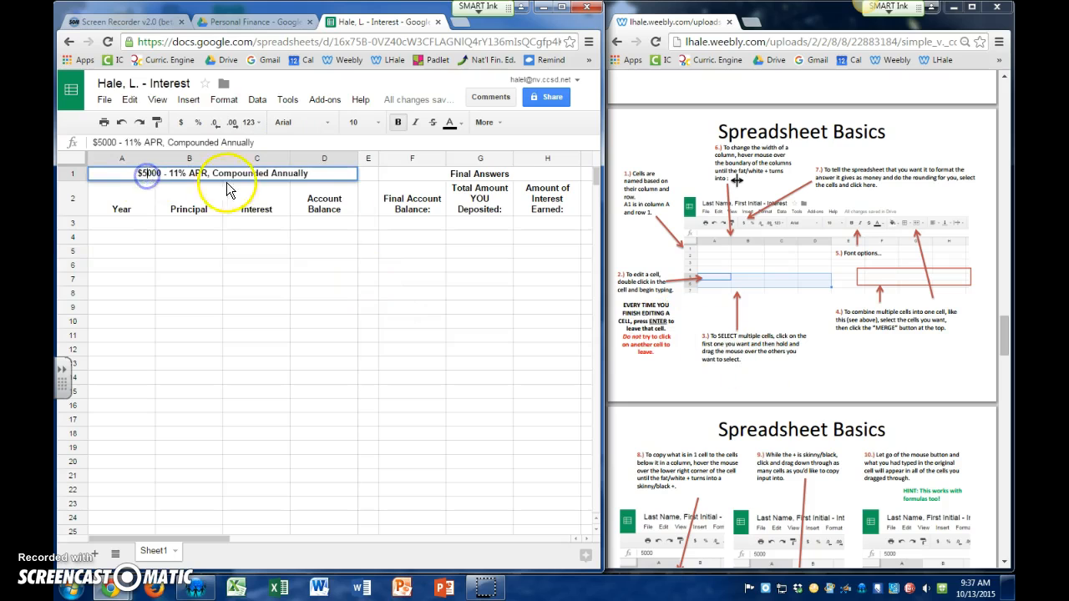
pyautogui.write(',')
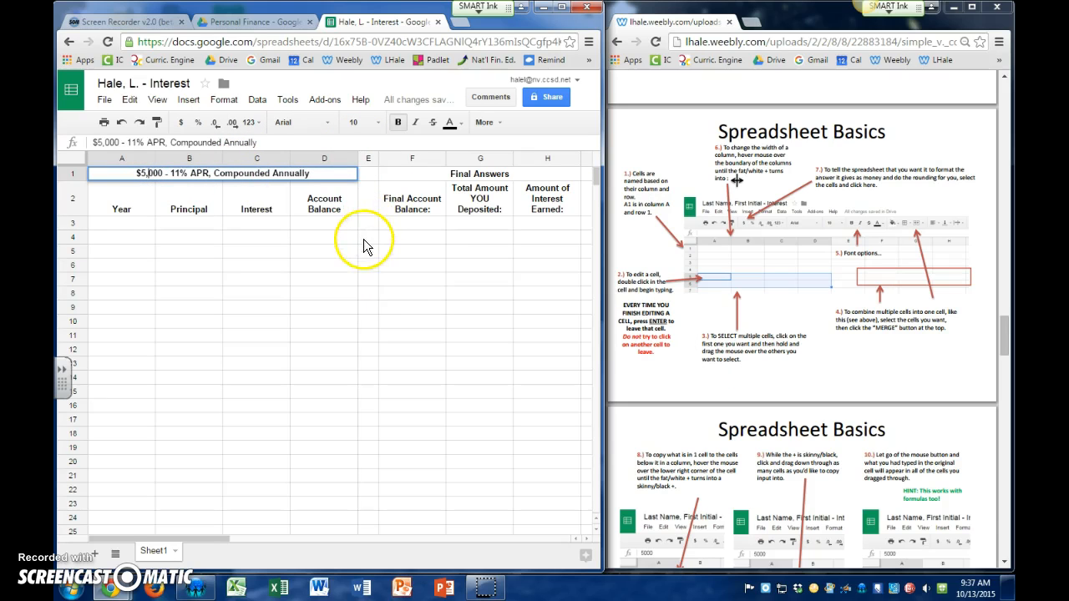
pyautogui.press('Return')
# Enter 7 in cell A5 and copy it down the column through A16
pyautogui.scroll(-3, 785, 335)
pyautogui.scroll(-1, 785, 336)
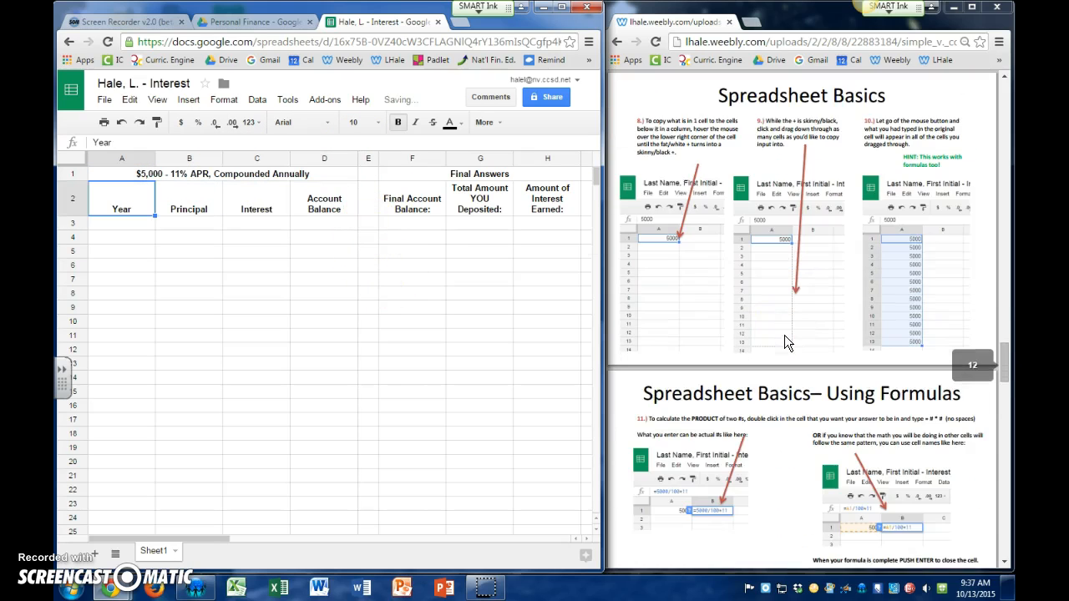
pyautogui.click(142, 253)
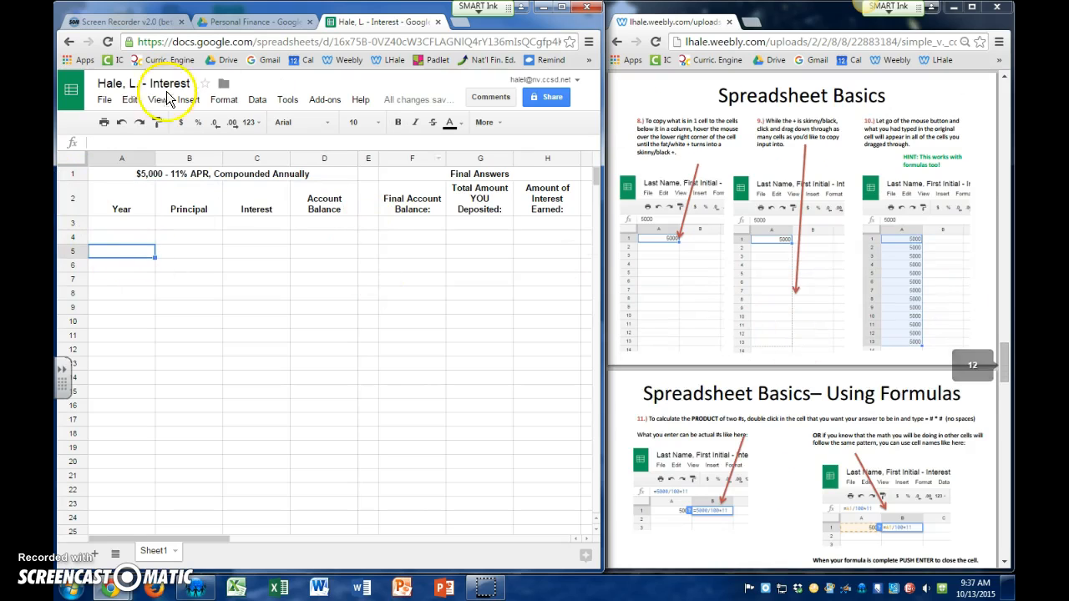
pyautogui.write('7')
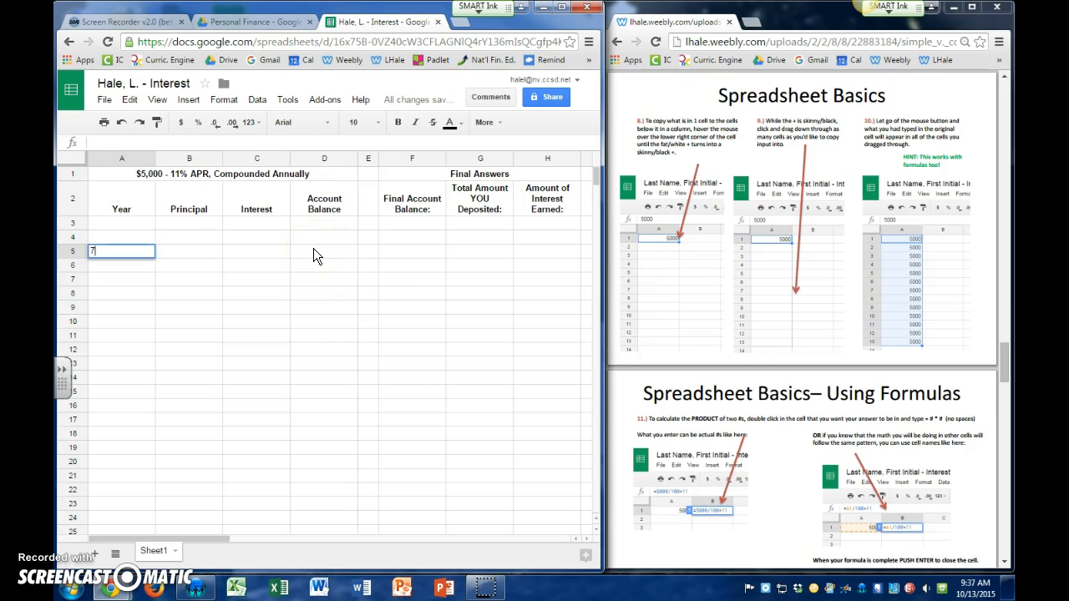
pyautogui.press('Return')
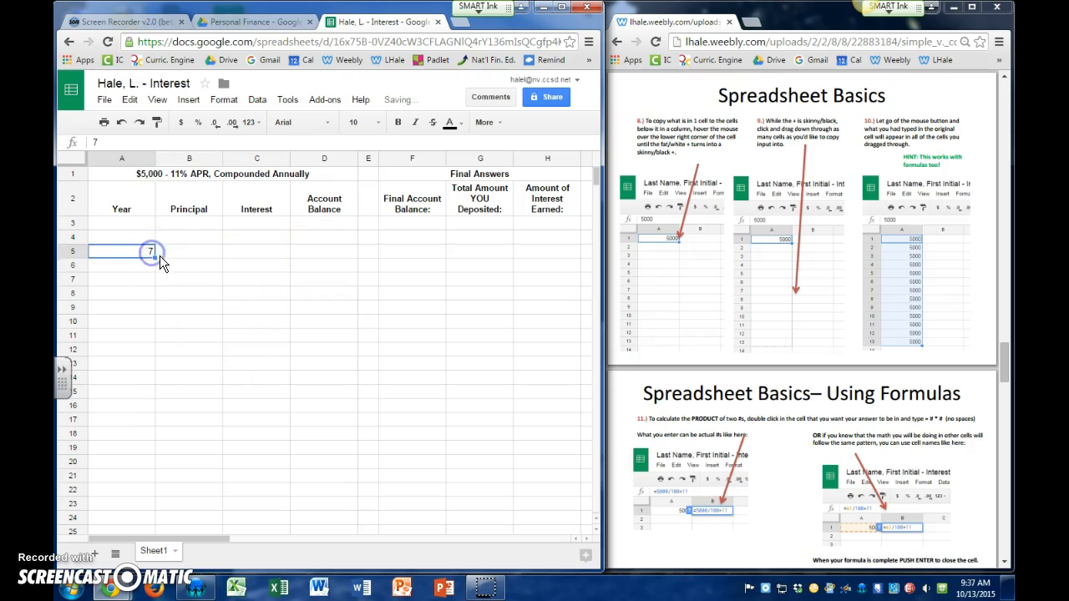
pyautogui.click(152, 251)
pyautogui.moveTo(154, 253); pyautogui.dragTo(154, 406)
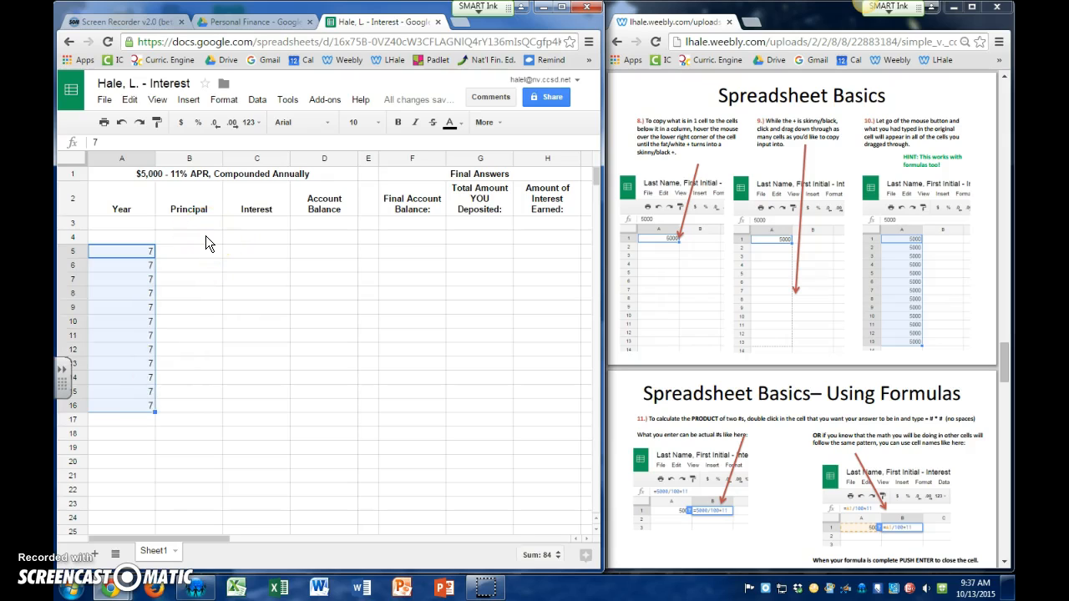
# Enter the formula =B2 in cell B5, referencing the Principal heading
pyautogui.click(189, 250)
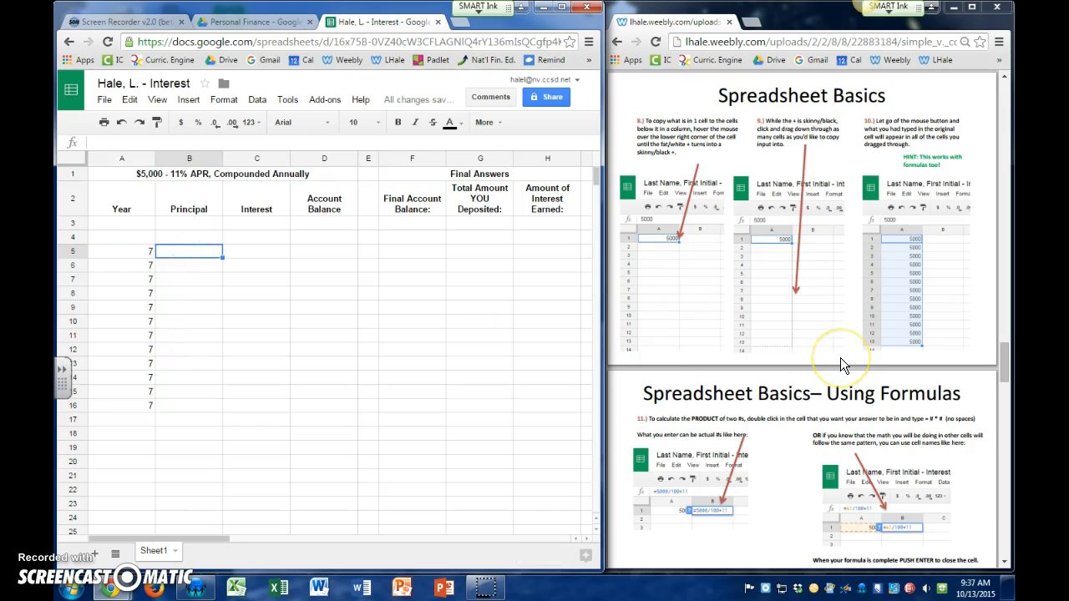
pyautogui.write('=')
pyautogui.click(191, 196)
pyautogui.press('Return')
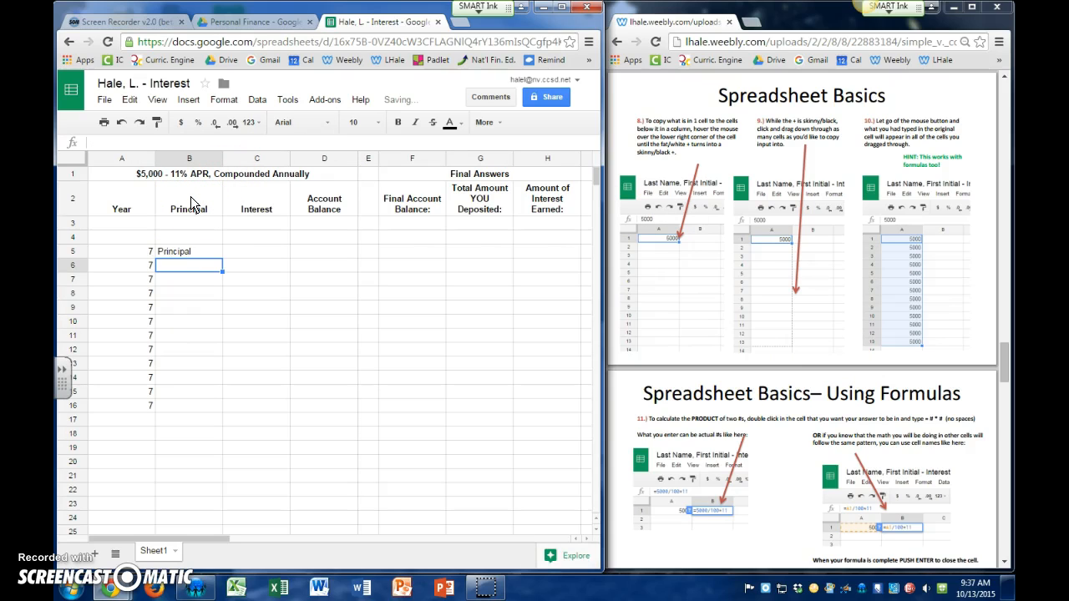
pyautogui.click(187, 250)
pyautogui.moveTo(221, 257); pyautogui.dragTo(223, 408)
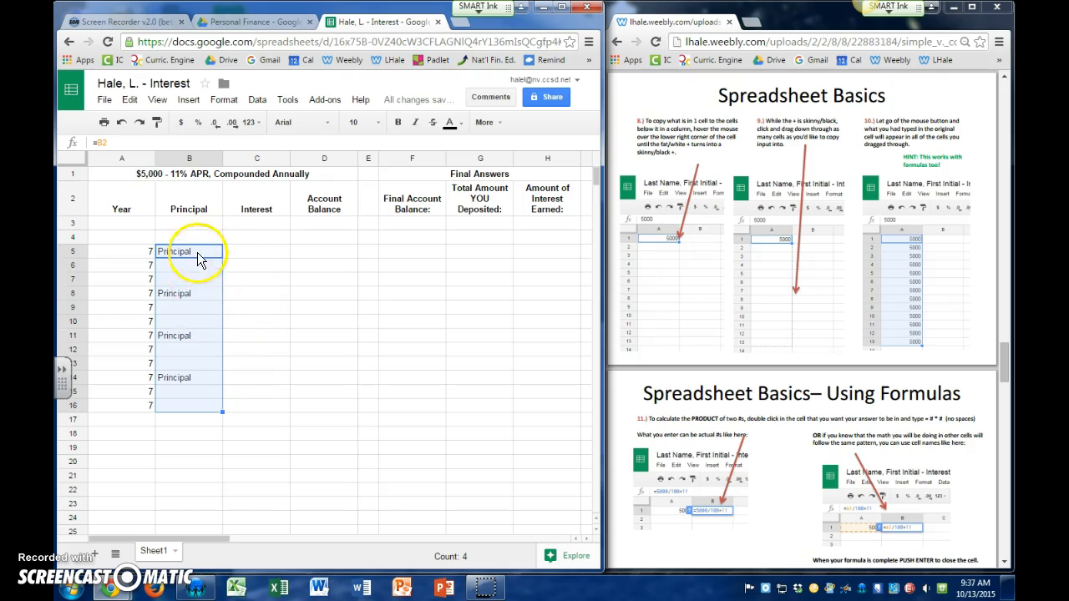
pyautogui.hotkey('ctrl', 'z')
pyautogui.click(273, 260)
# Copy the formula in B5 down through B16 and check the cell references in the copied formulas
pyautogui.click(215, 251)
pyautogui.moveTo(222, 257); pyautogui.dragTo(212, 408)
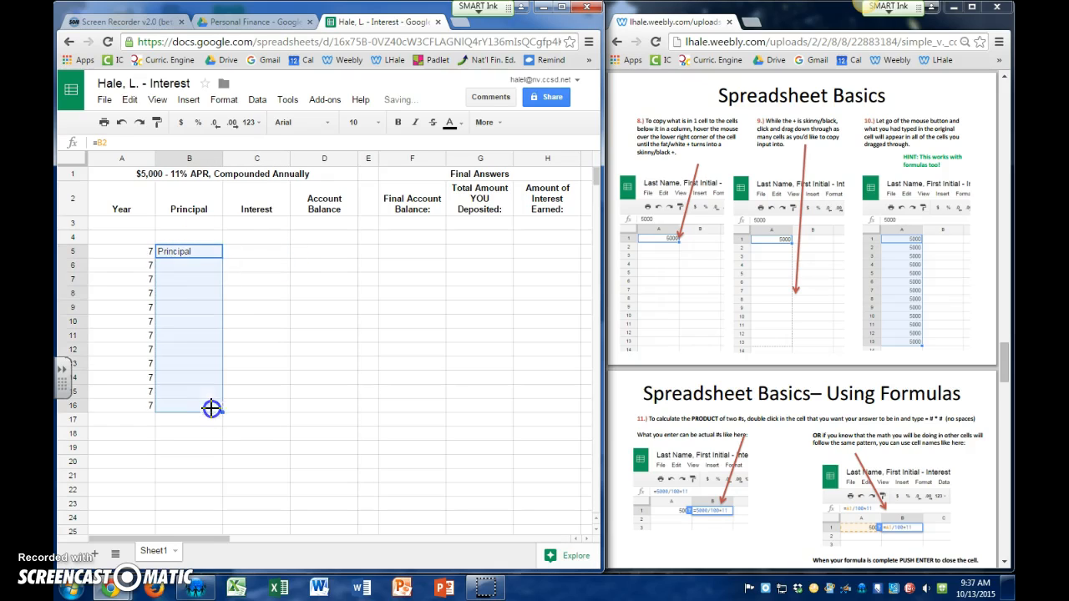
pyautogui.click(208, 252)
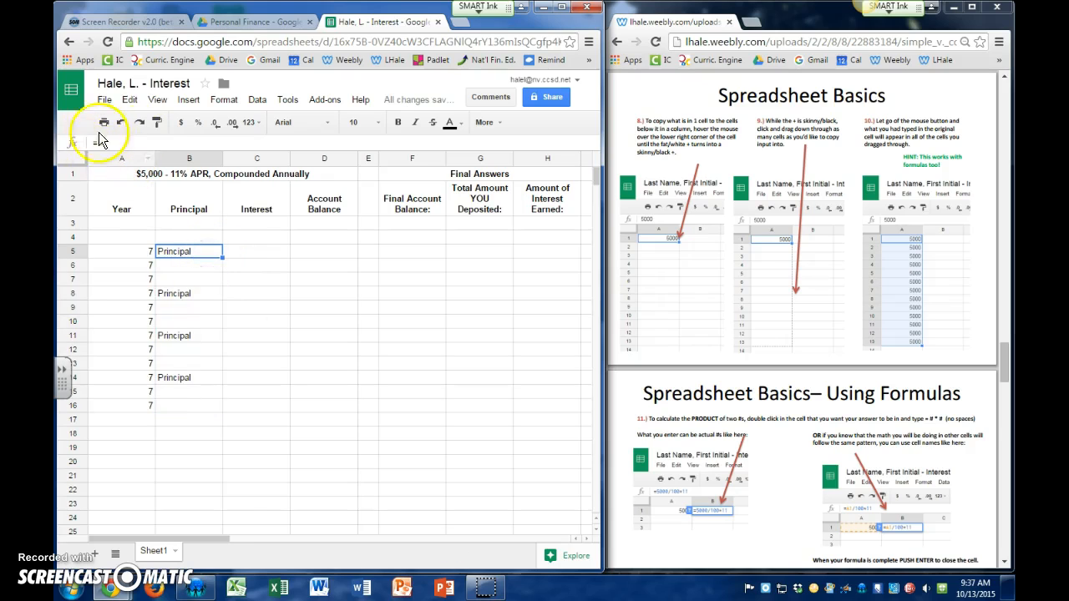
pyautogui.click(203, 265)
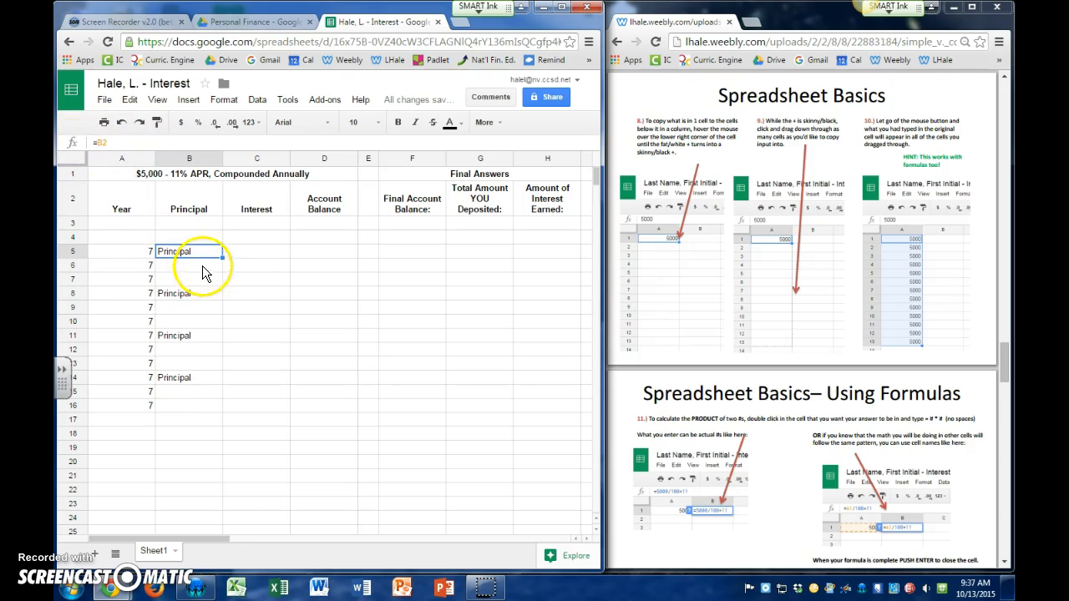
pyautogui.click(205, 279)
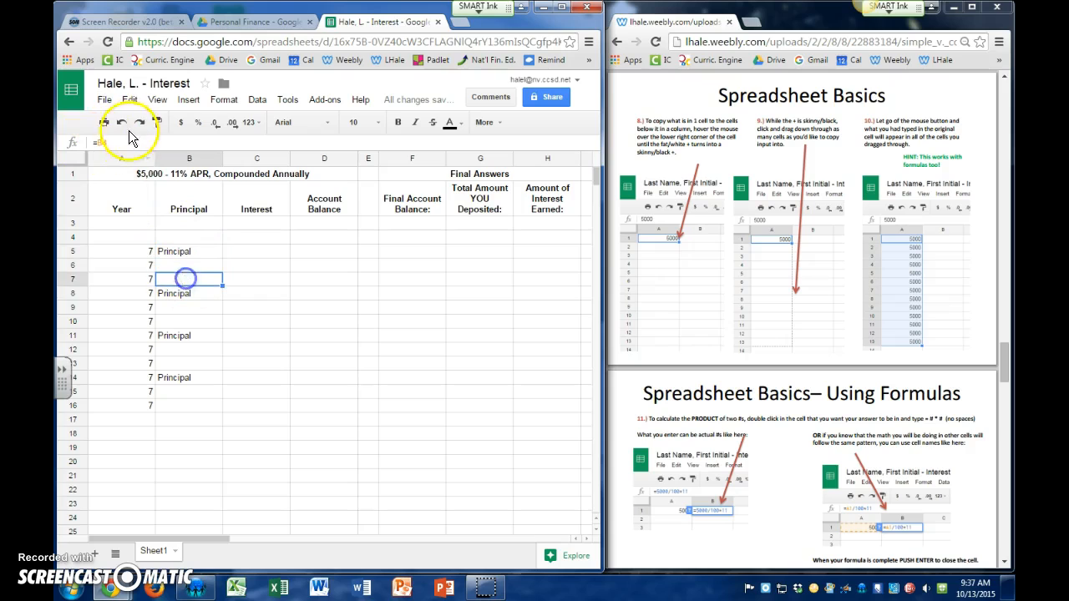
pyautogui.click(190, 324)
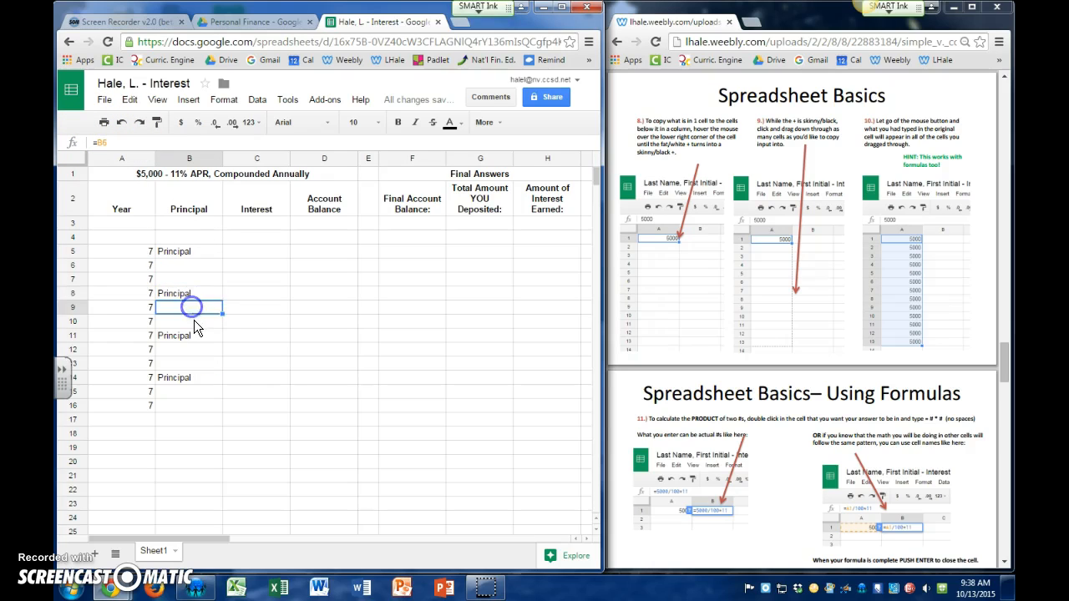
# Compare the formulas copied into column B by viewing cells B8, B5, B9 and B11
pyautogui.click(189, 293)
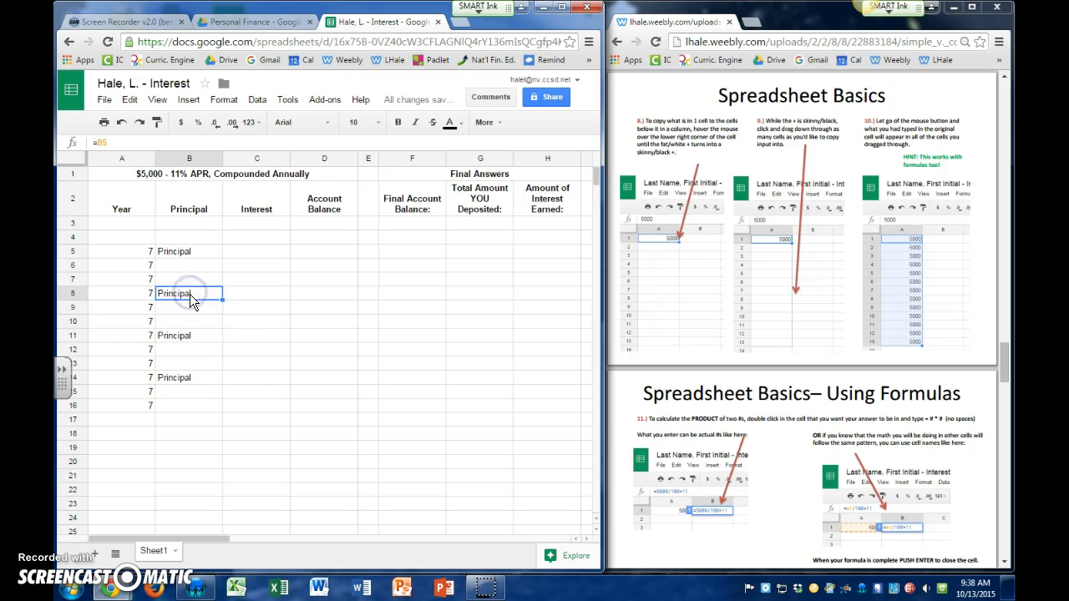
pyautogui.click(196, 253)
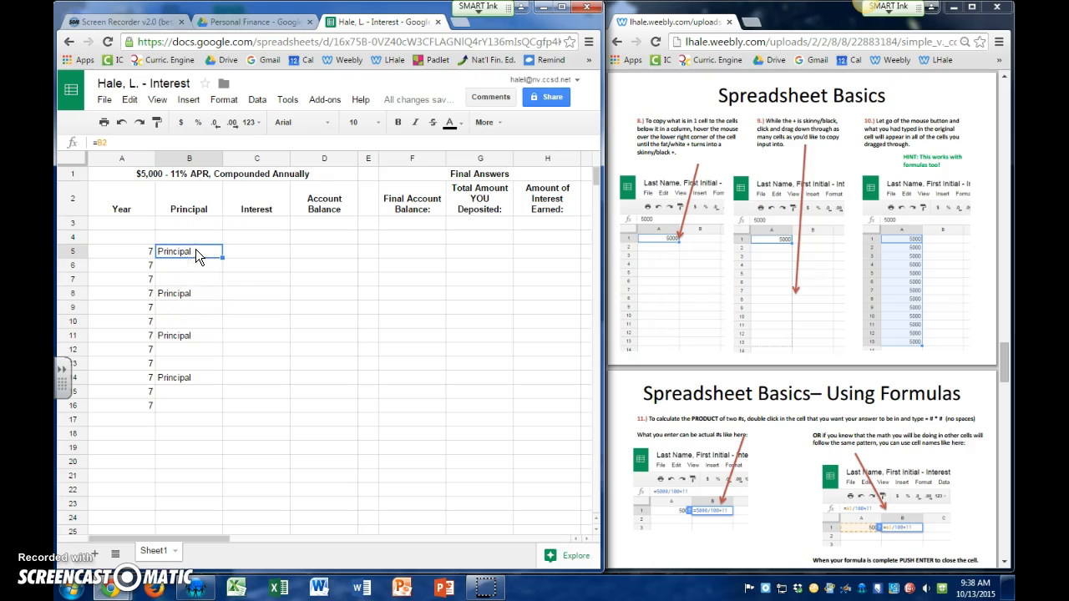
pyautogui.click(208, 296)
pyautogui.click(205, 309)
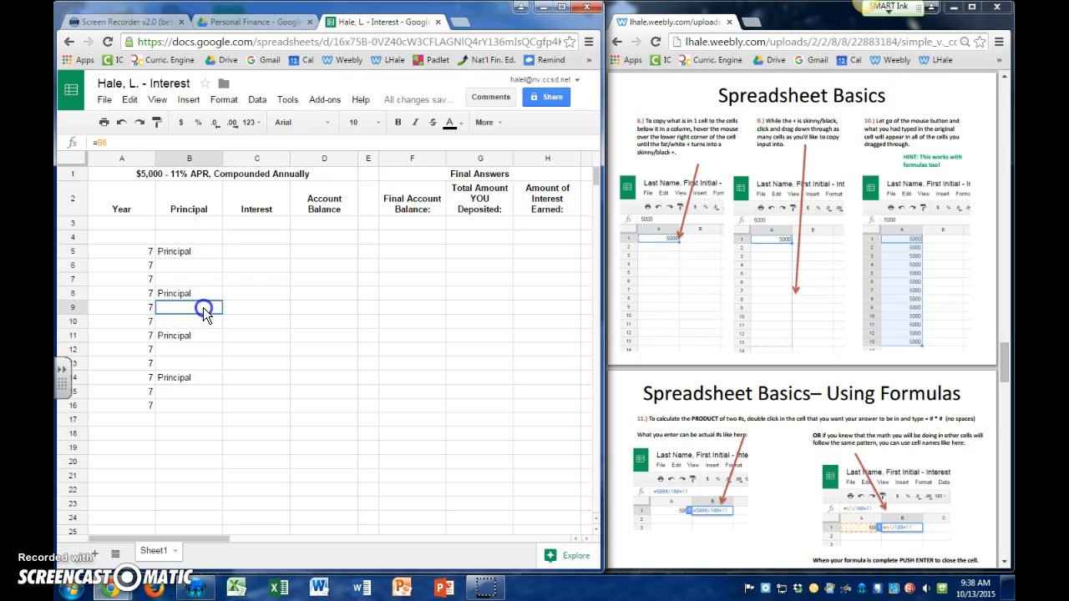
pyautogui.click(202, 332)
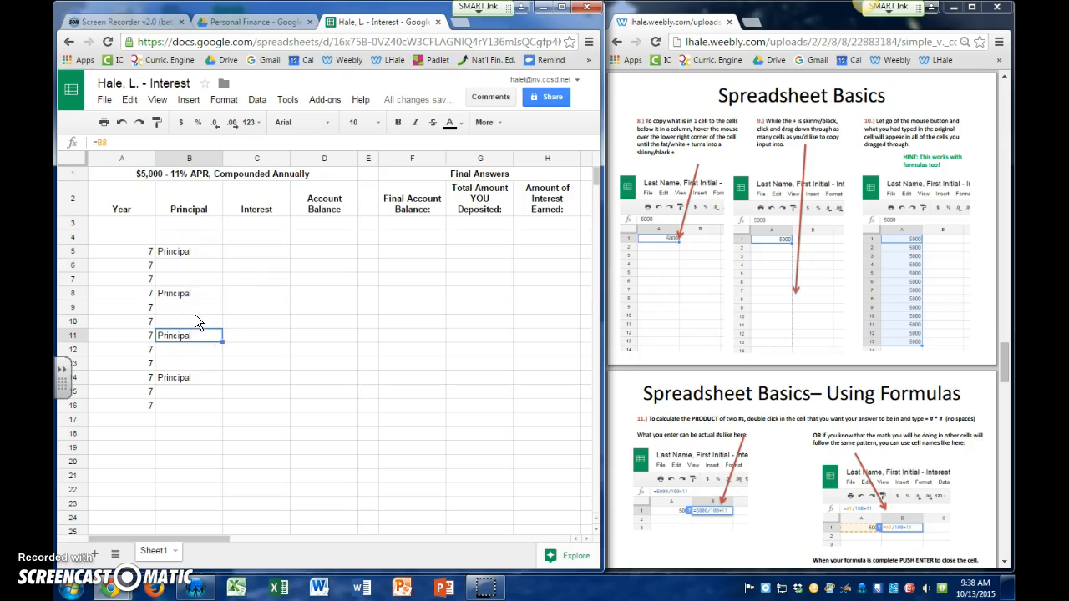
# Clear the sample values and formulas from cells A5 through C18
pyautogui.moveTo(247, 433); pyautogui.dragTo(85, 255)
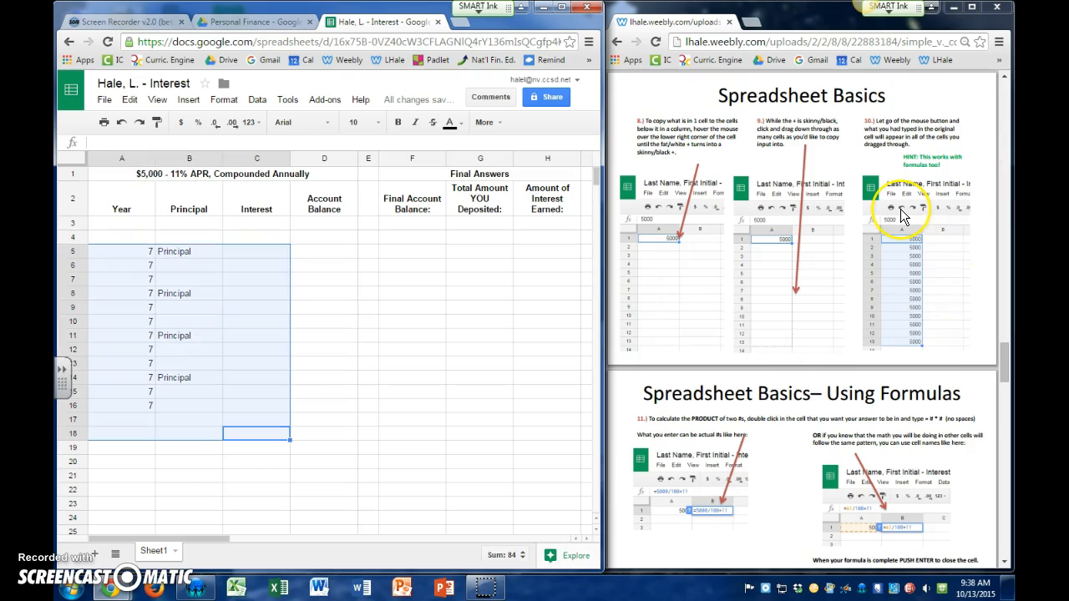
pyautogui.press('Delete')
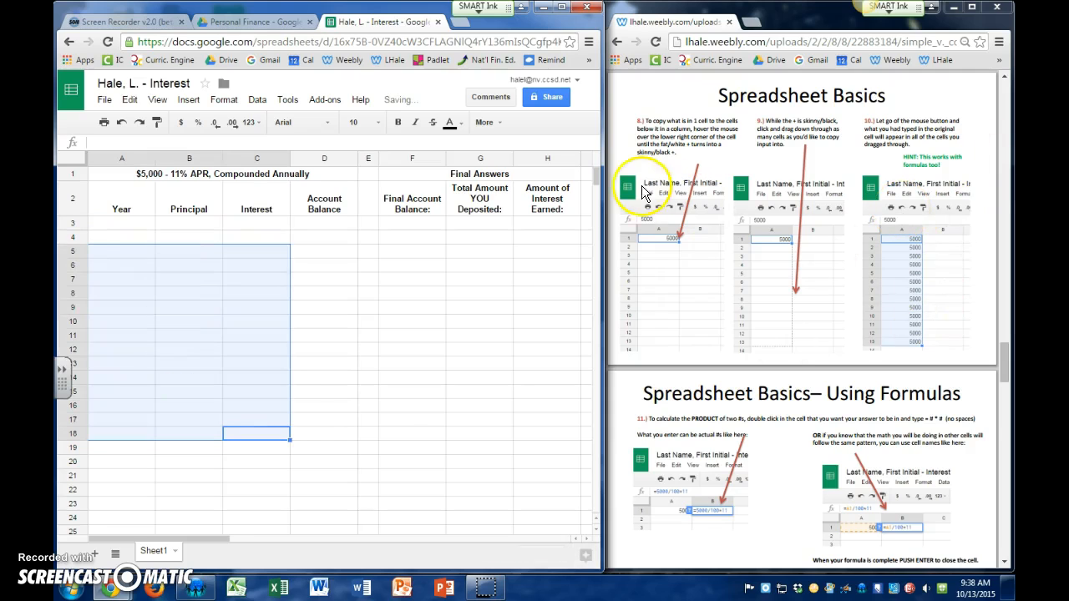
pyautogui.click(406, 418)
# Enter the formula =7+2 in cell B8 to add two plain numbers
pyautogui.click(219, 307)
pyautogui.click(180, 292)
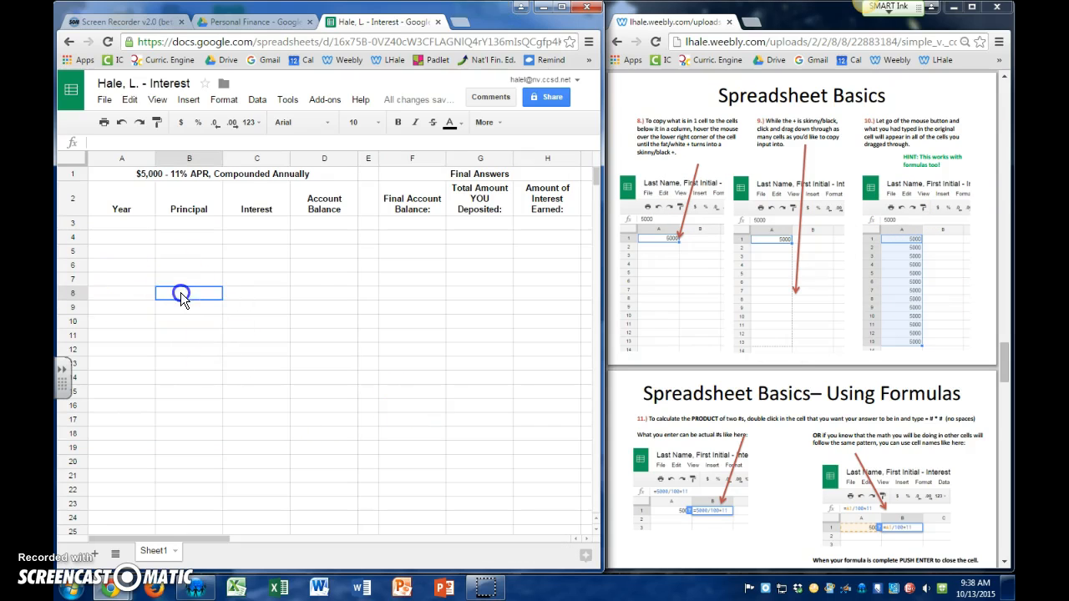
pyautogui.write('=')
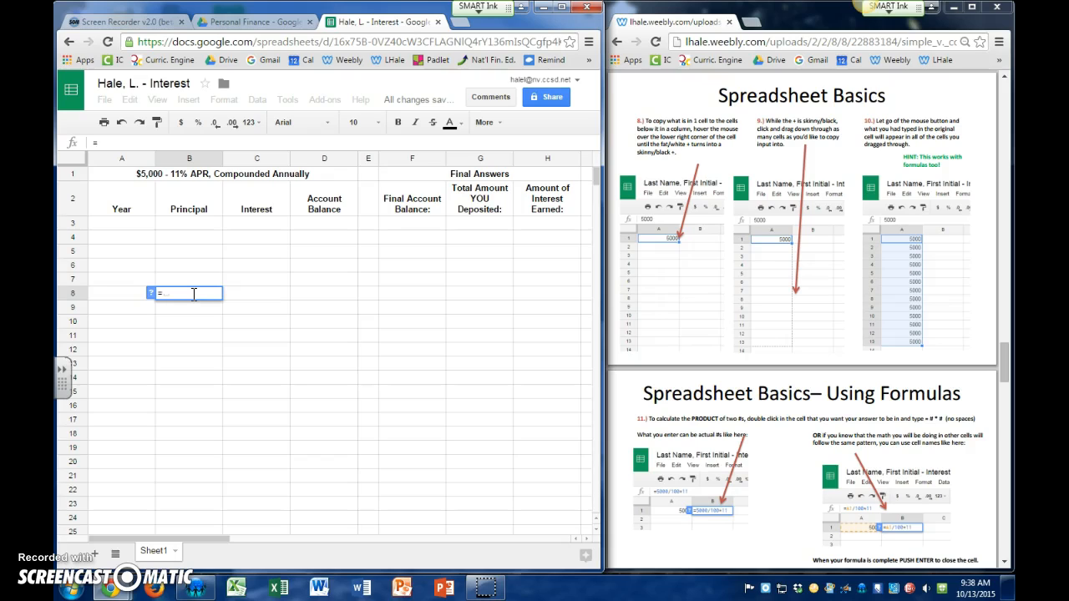
pyautogui.write('7+2')
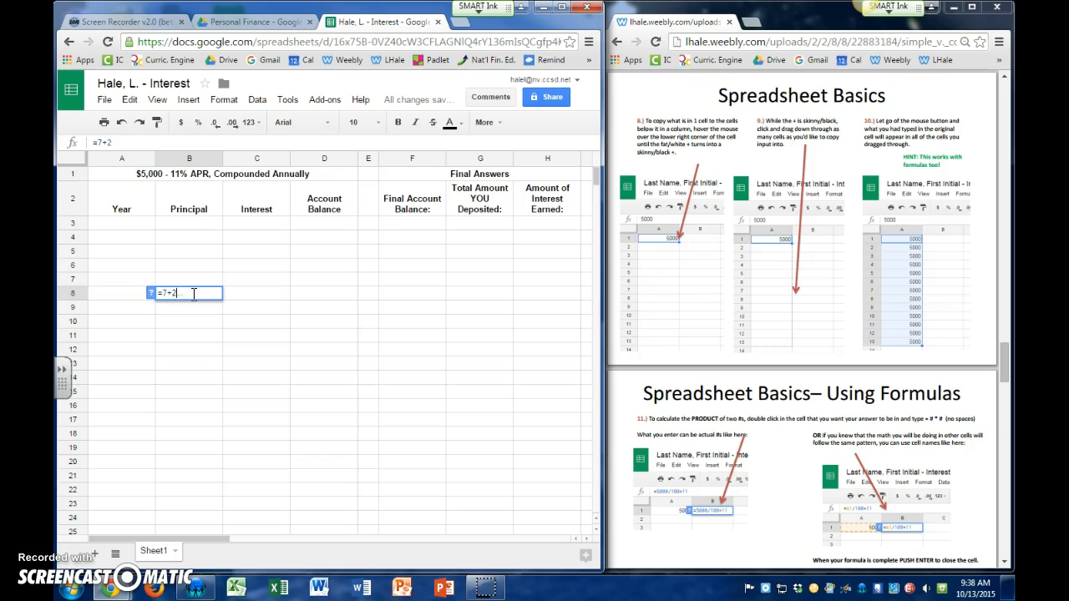
pyautogui.press('Return')
pyautogui.click(141, 245)
# Enter the formula =A8+B8 in cell B9, using cell references instead of numbers
pyautogui.click(201, 311)
pyautogui.write('=')
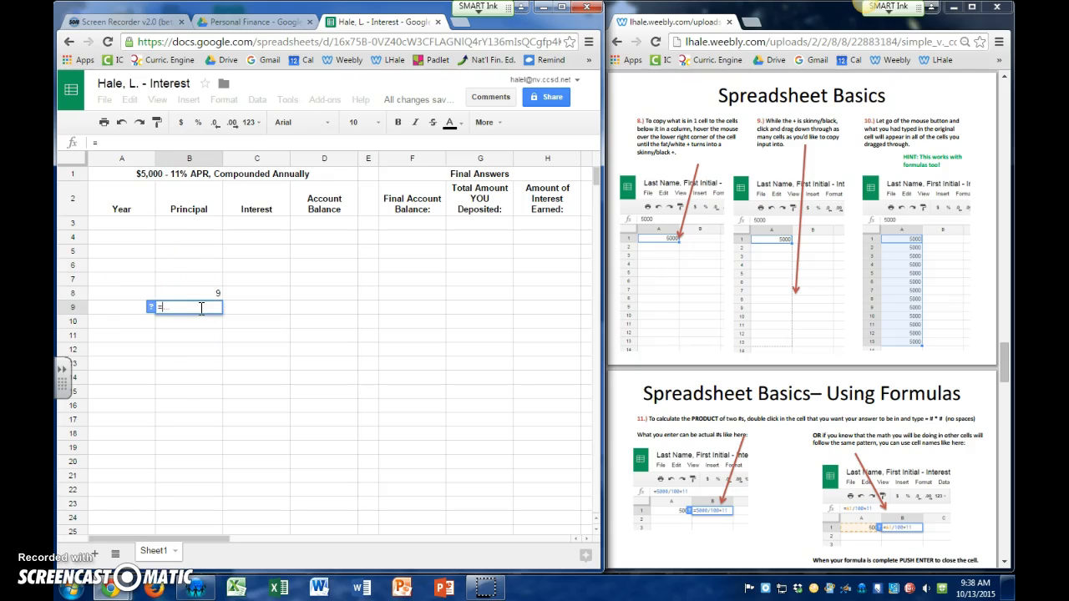
pyautogui.click(129, 294)
pyautogui.write('+')
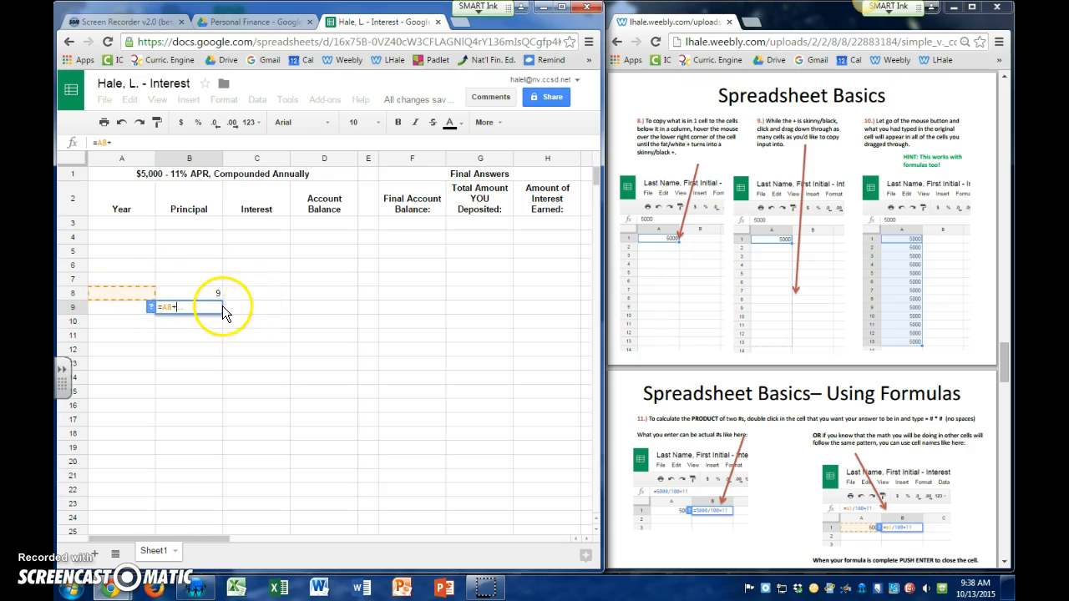
pyautogui.click(216, 294)
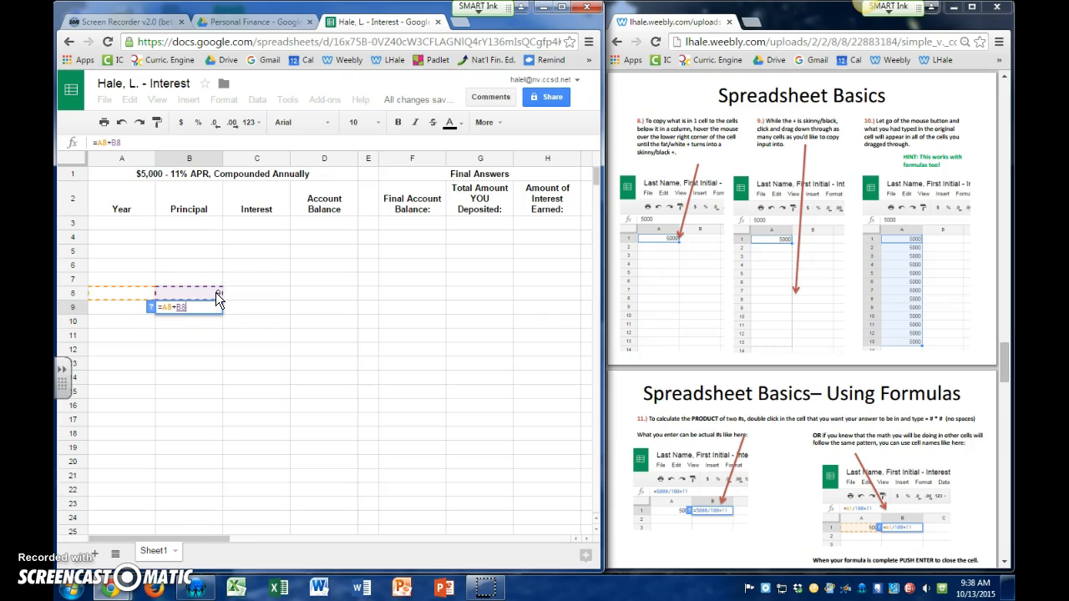
pyautogui.click(259, 375)
pyautogui.click(143, 372)
pyautogui.click(80, 354)
pyautogui.click(284, 361)
pyautogui.moveTo(292, 272); pyautogui.dragTo(288, 272)
pyautogui.click(182, 292)
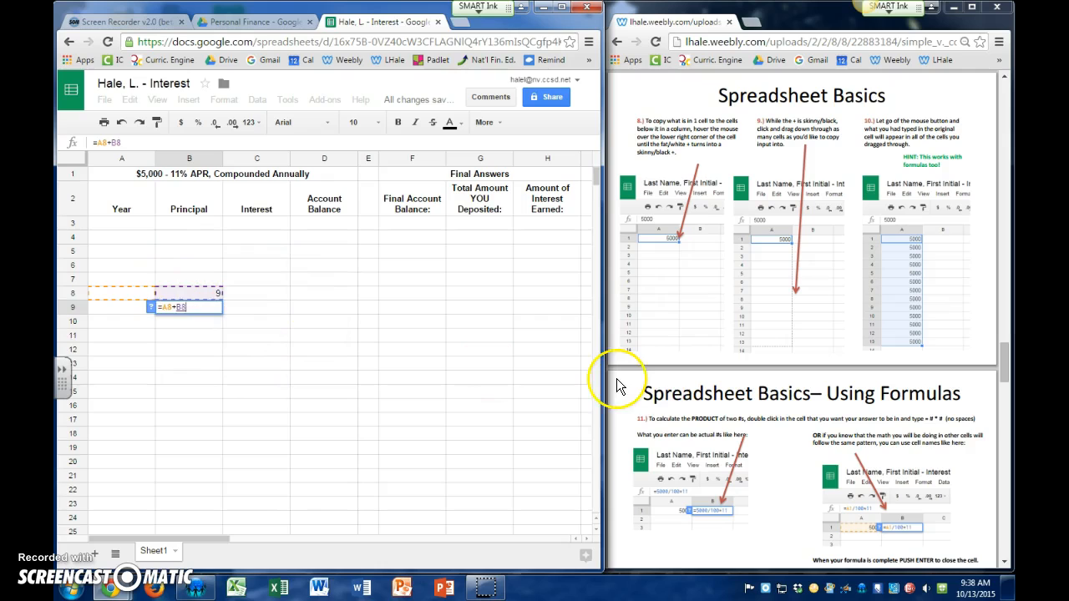
pyautogui.press('Return')
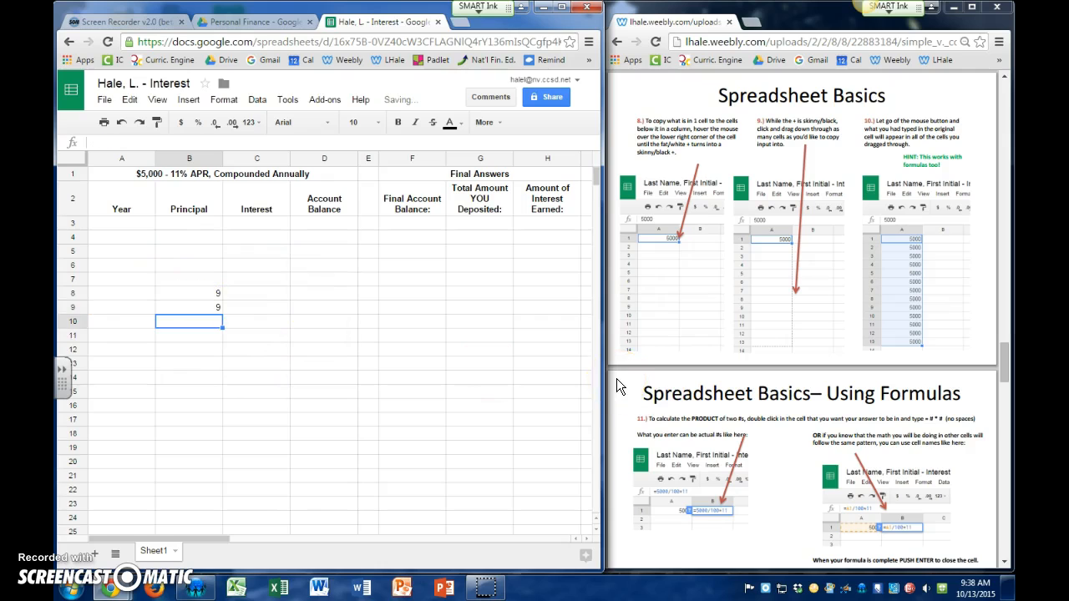
# Copy the formula in B9 down the Principal column through B18
pyautogui.click(214, 309)
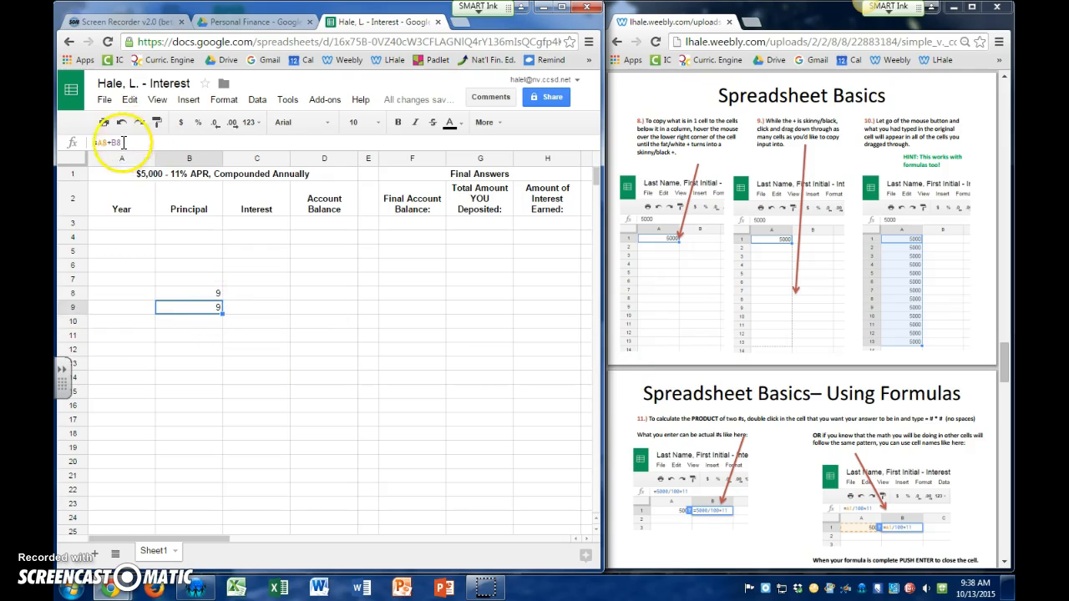
pyautogui.click(137, 289)
pyautogui.click(207, 307)
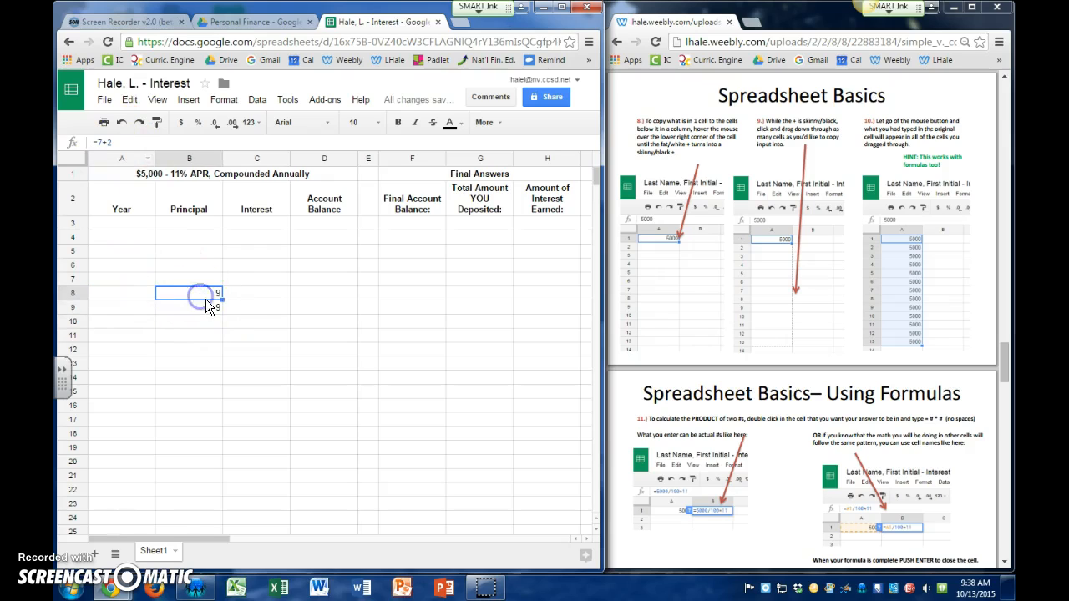
pyautogui.moveTo(222, 311); pyautogui.dragTo(224, 313)
pyautogui.moveTo(208, 427); pyautogui.dragTo(209, 427)
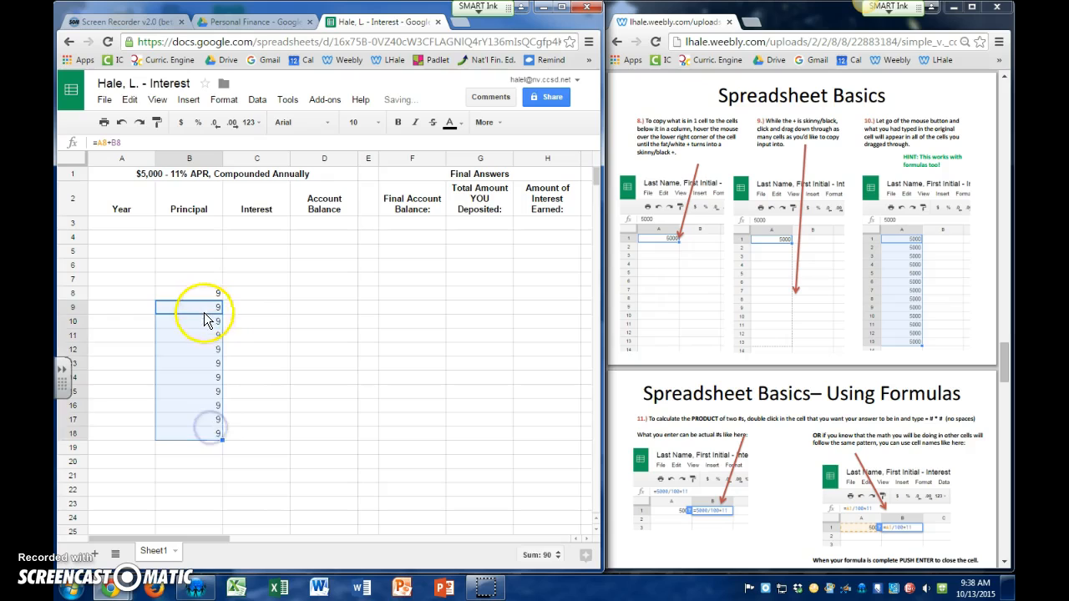
# Examine the cell references of the copied addition formulas row by row from B9 down to B18
pyautogui.click(208, 307)
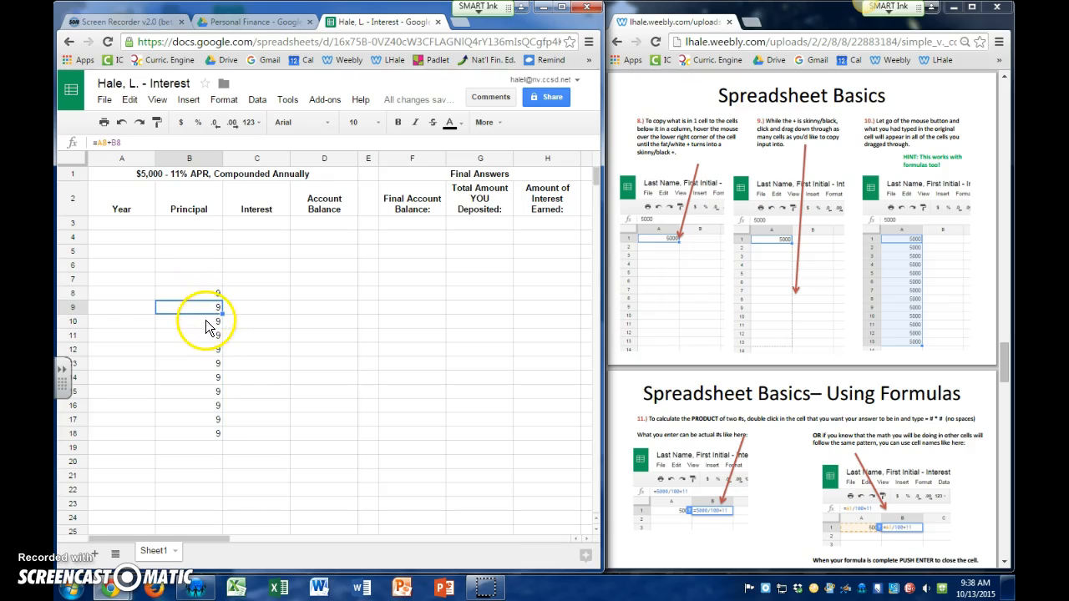
pyautogui.click(209, 325)
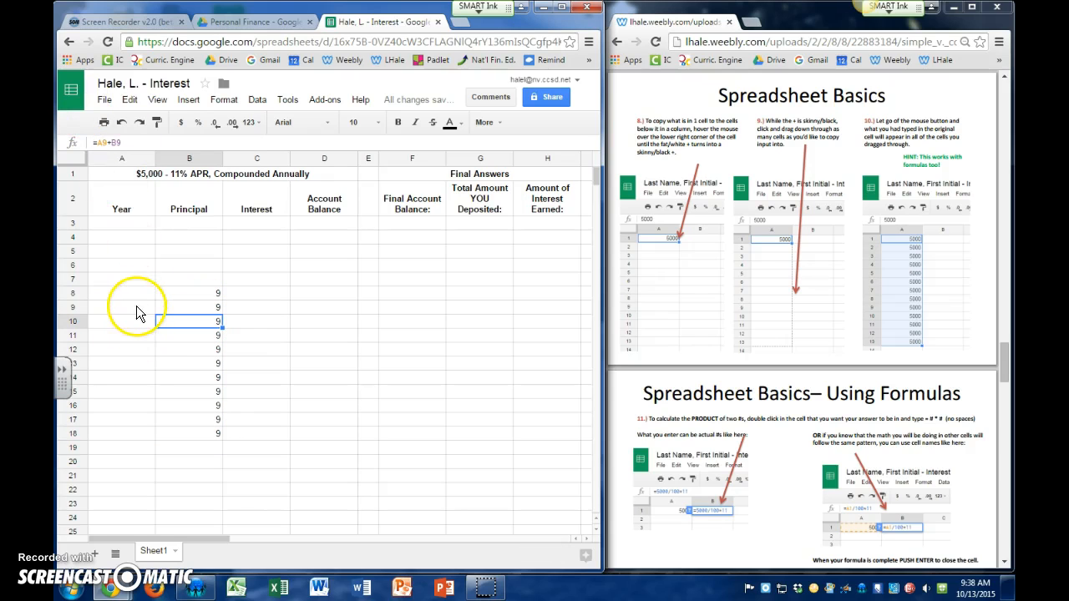
pyautogui.doubleClick(212, 323)
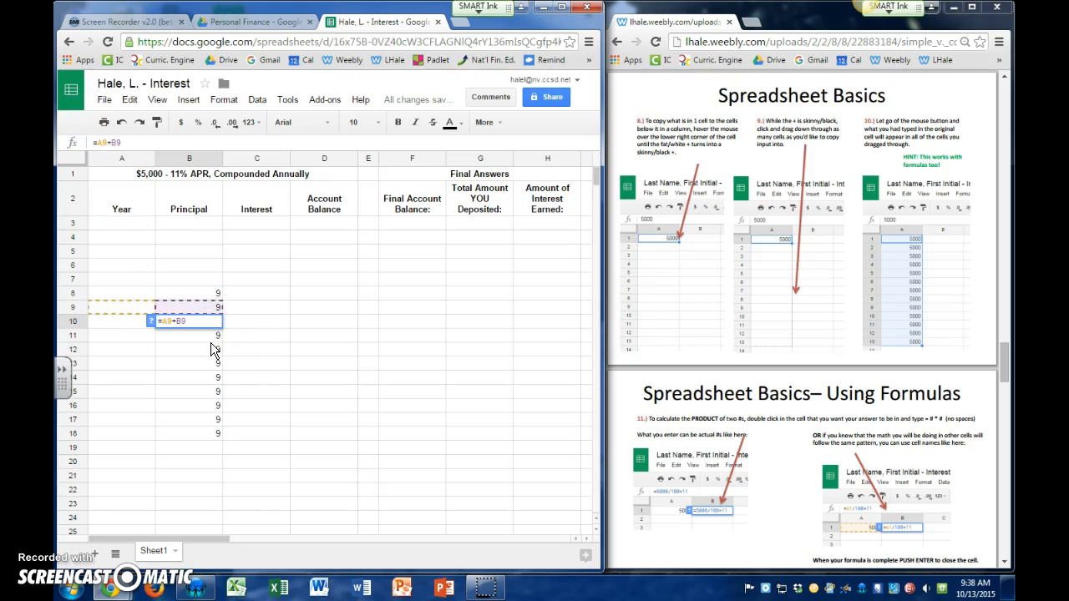
pyautogui.doubleClick(209, 335)
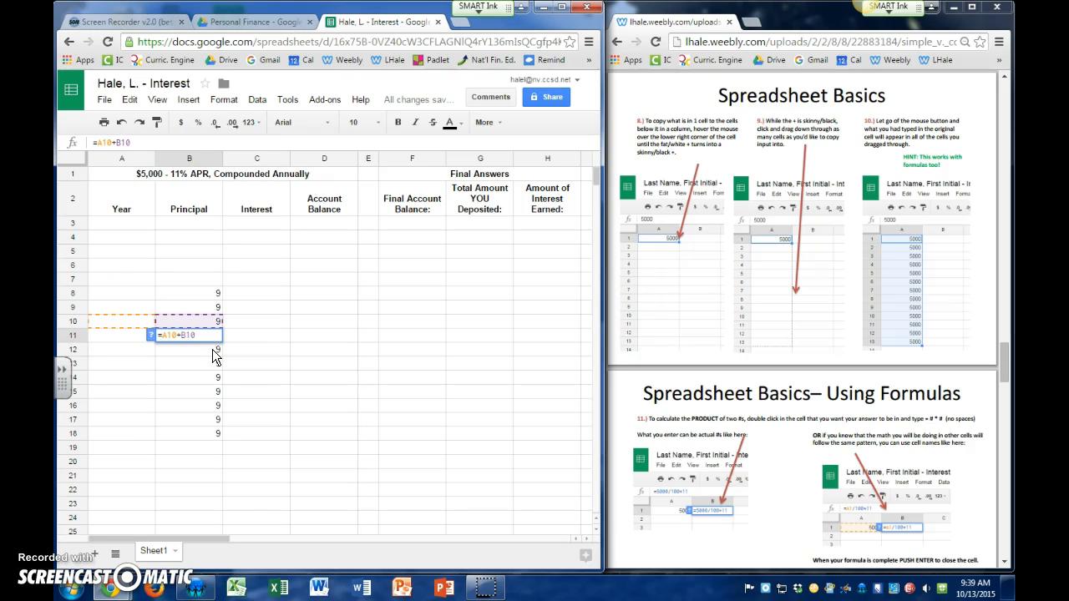
pyautogui.doubleClick(211, 349)
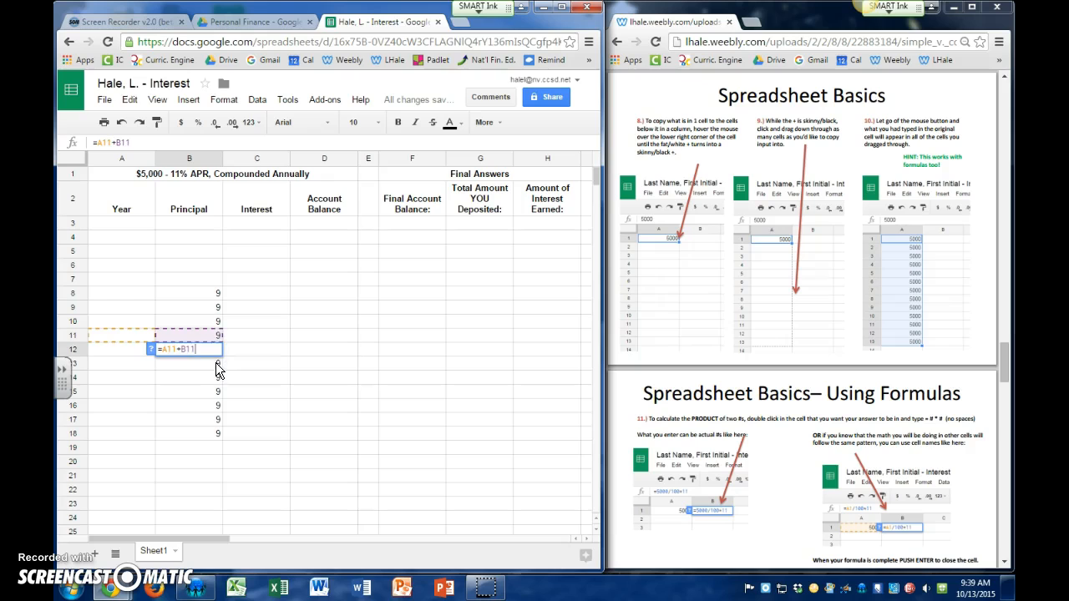
pyautogui.doubleClick(216, 366)
pyautogui.click(206, 380)
pyautogui.doubleClick(207, 380)
pyautogui.doubleClick(203, 390)
pyautogui.doubleClick(198, 405)
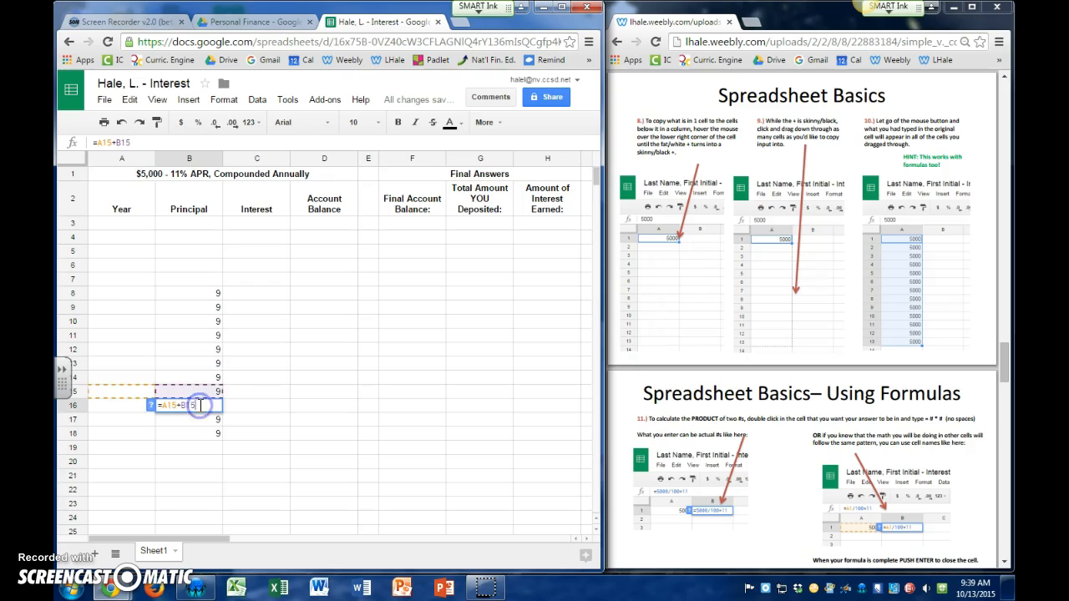
pyautogui.doubleClick(190, 421)
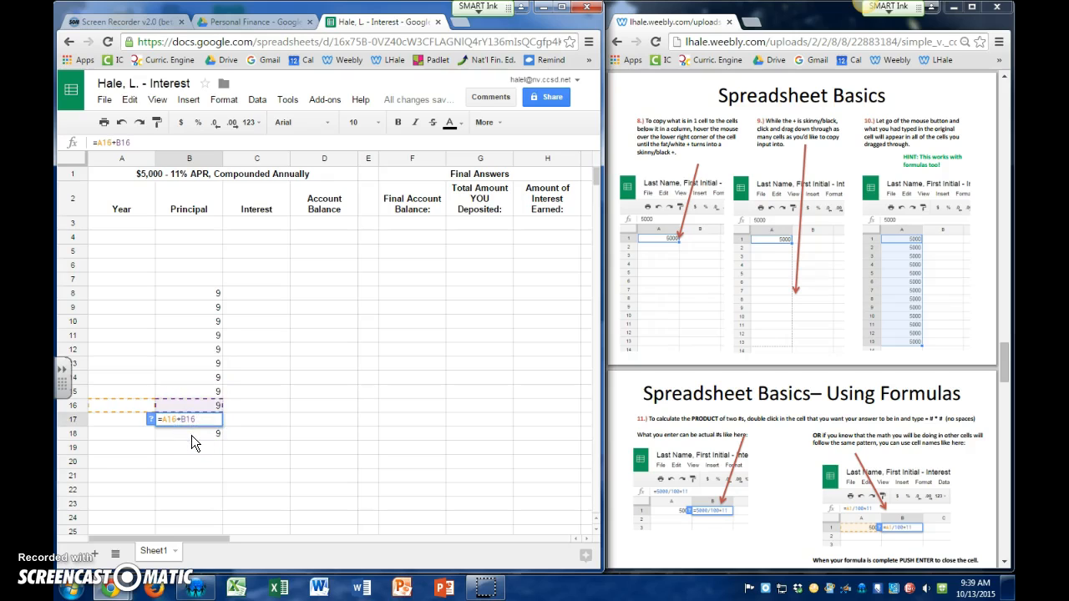
pyautogui.doubleClick(191, 435)
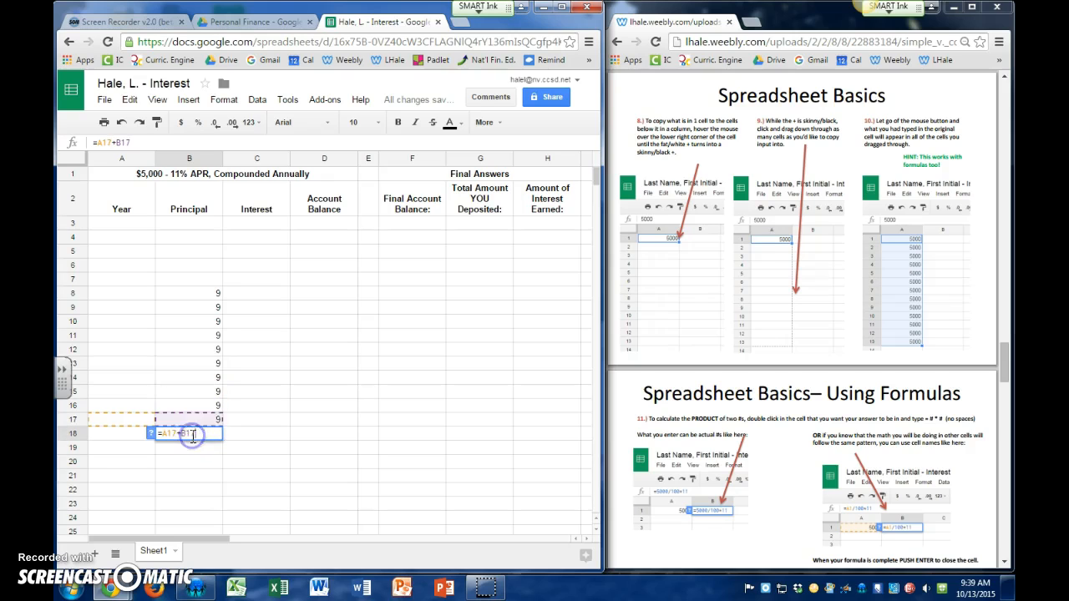
# Change the formula in B9 to =A8+5, replacing the second cell reference with a fixed number
pyautogui.click(215, 307)
pyautogui.doubleClick(192, 307)
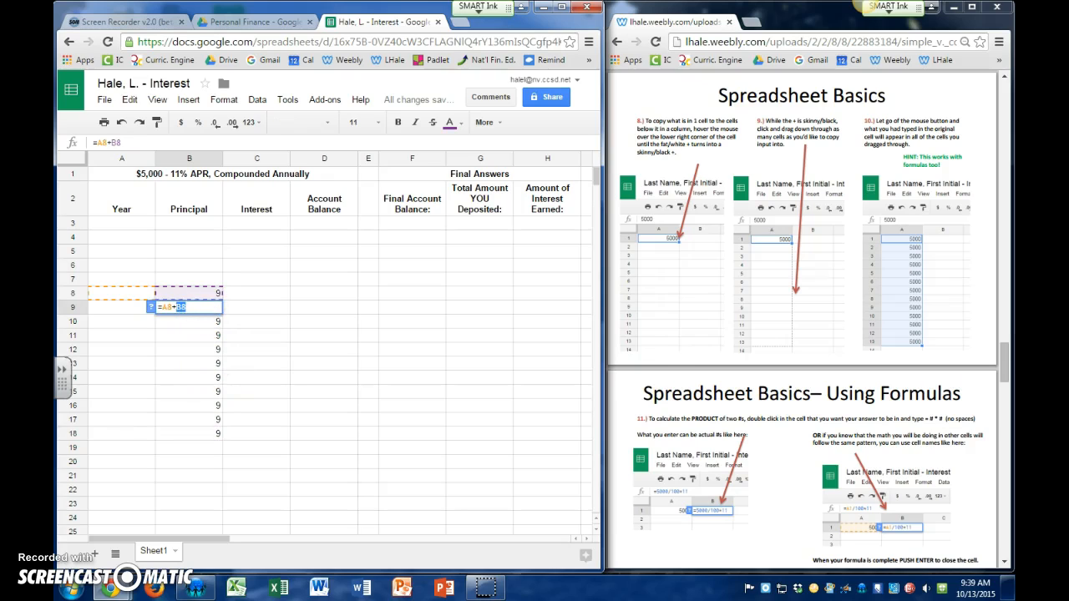
pyautogui.write('5')
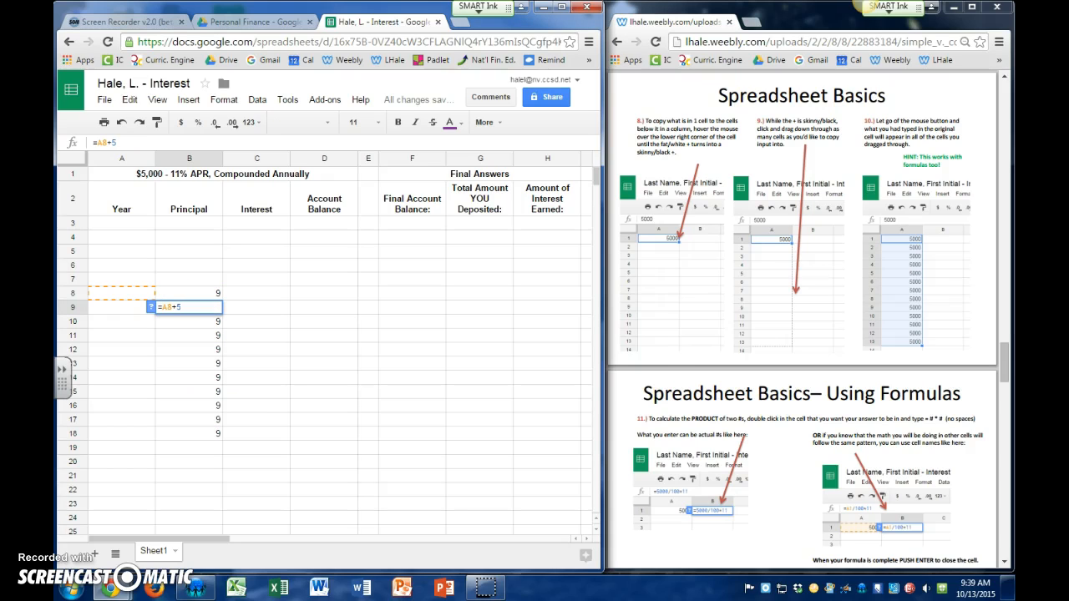
pyautogui.press('Return')
# Copy the revised B9 formula with the fixed number down through B18
pyautogui.click(215, 305)
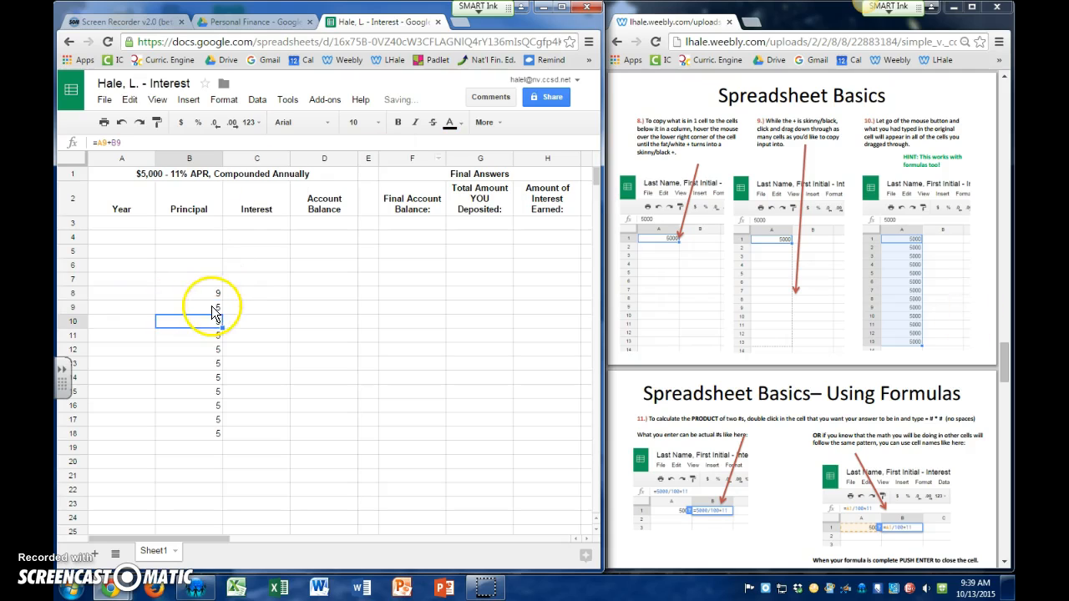
pyautogui.doubleClick(212, 307)
pyautogui.click(256, 362)
pyautogui.click(200, 307)
pyautogui.moveTo(222, 314); pyautogui.dragTo(219, 432)
# Check in cells B9 through B15 how the cell reference and the fixed number were copied
pyautogui.click(203, 349)
pyautogui.click(196, 303)
pyautogui.click(206, 322)
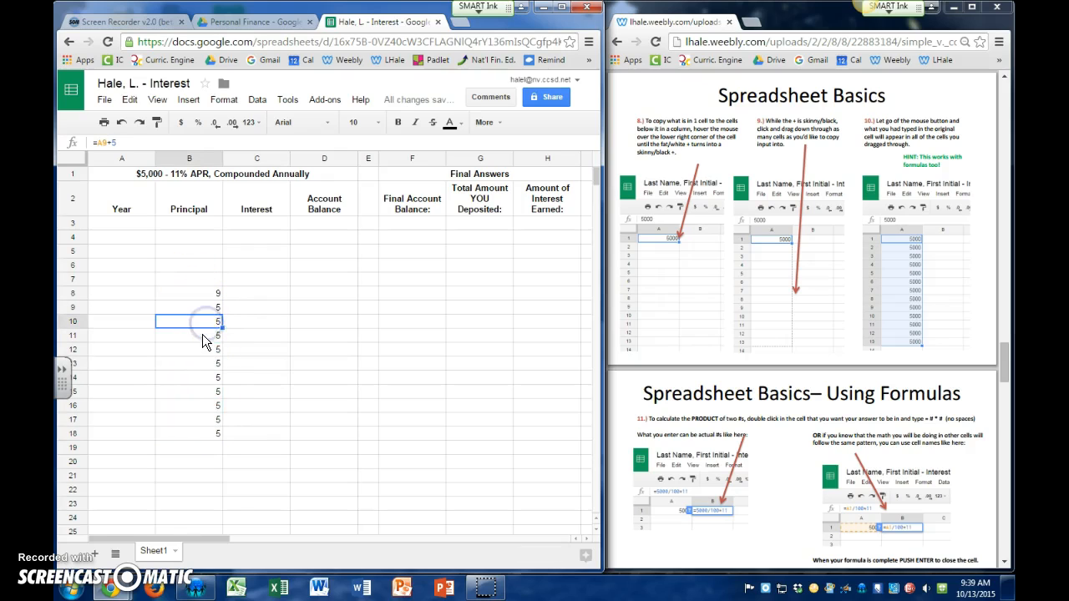
pyautogui.click(202, 336)
pyautogui.click(202, 355)
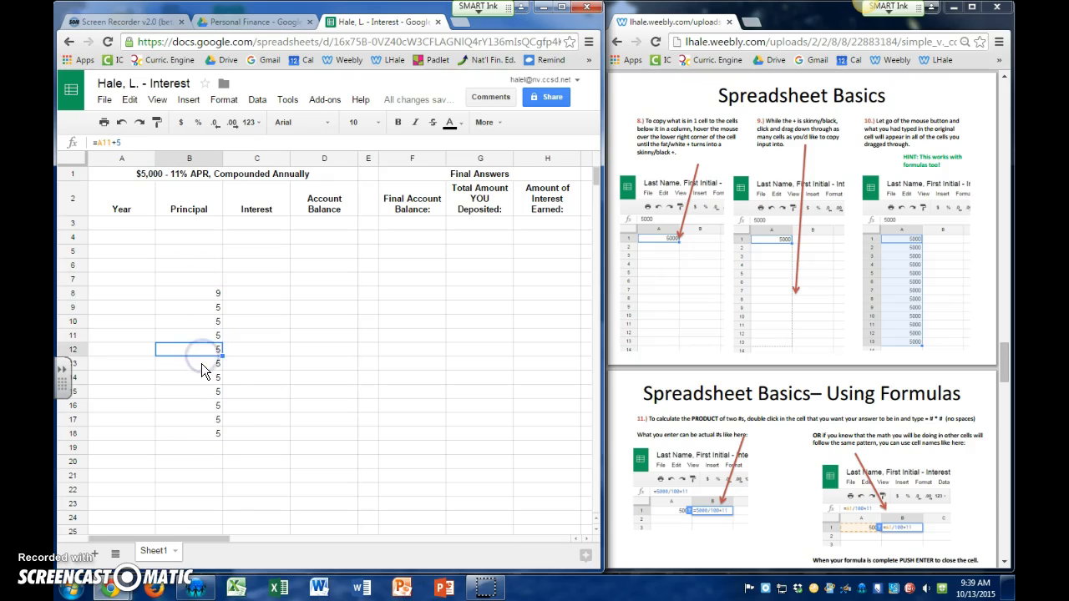
pyautogui.click(202, 364)
pyautogui.click(209, 395)
# Clear the practice formulas from cells B6 through C21
pyautogui.moveTo(226, 474); pyautogui.dragTo(166, 255)
pyautogui.press('Delete')
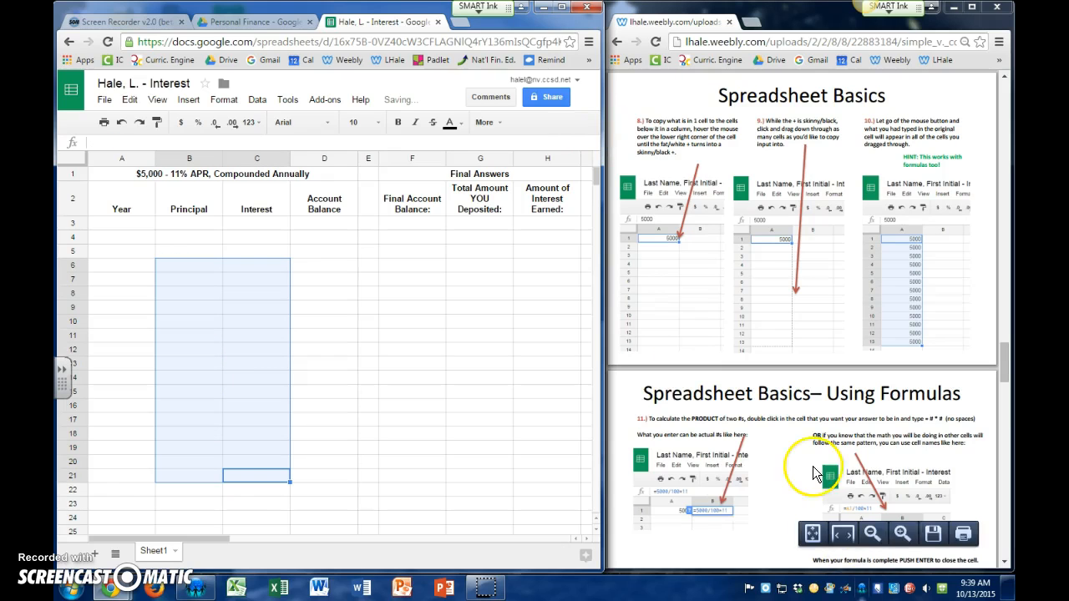
# Read the slides with the formula warning and the assignment to re-create table #2, relating them to the empty table
pyautogui.scroll(-10, 811, 466)
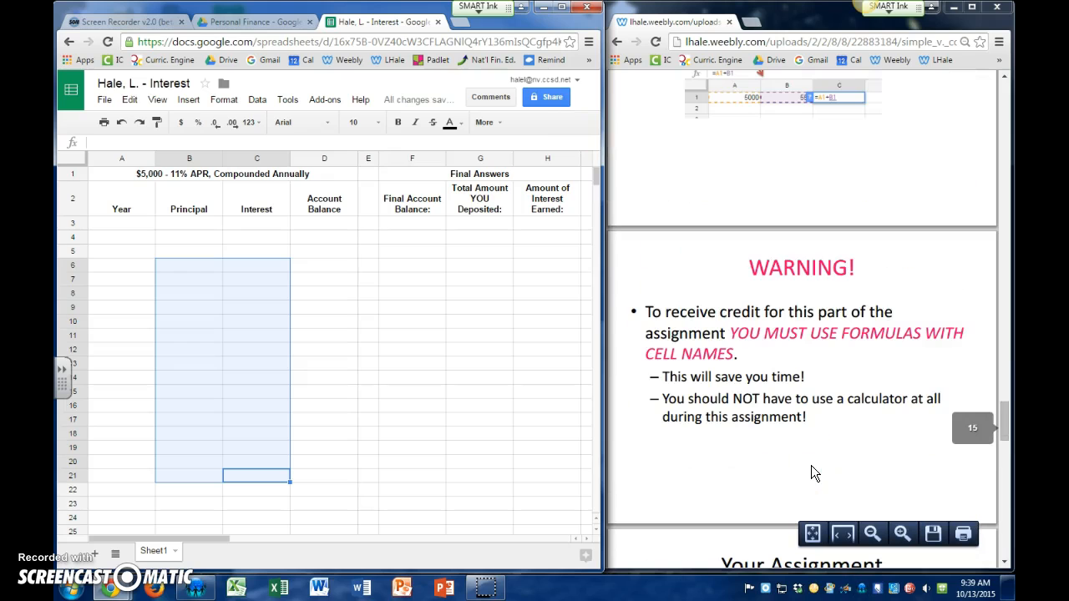
pyautogui.click(430, 433)
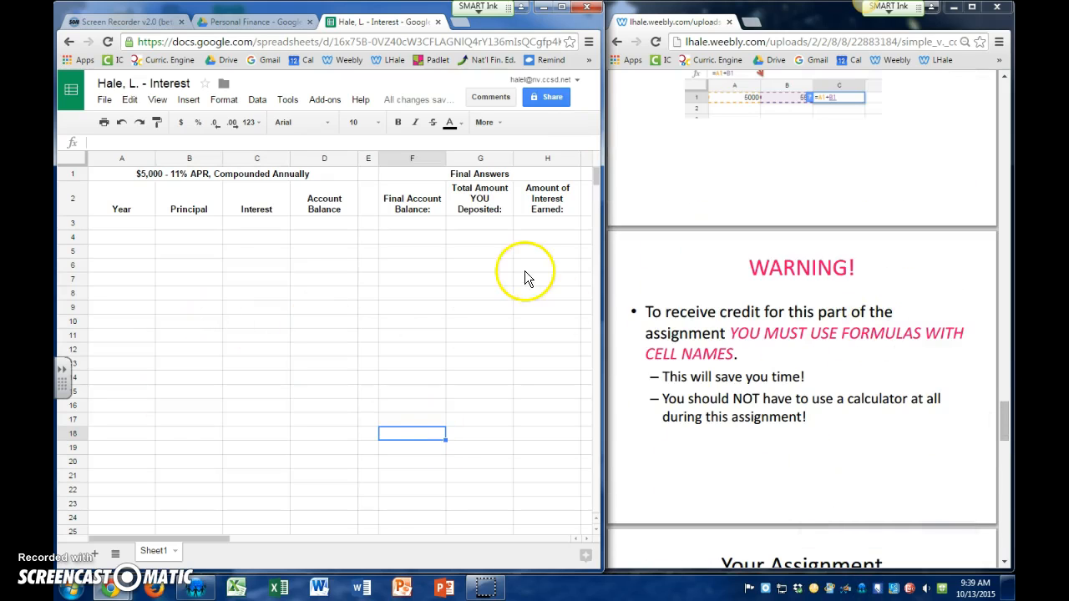
pyautogui.scroll(-5, 822, 375)
pyautogui.scroll(2, 850, 304)
pyautogui.scroll(-2, 851, 303)
pyautogui.click(212, 240)
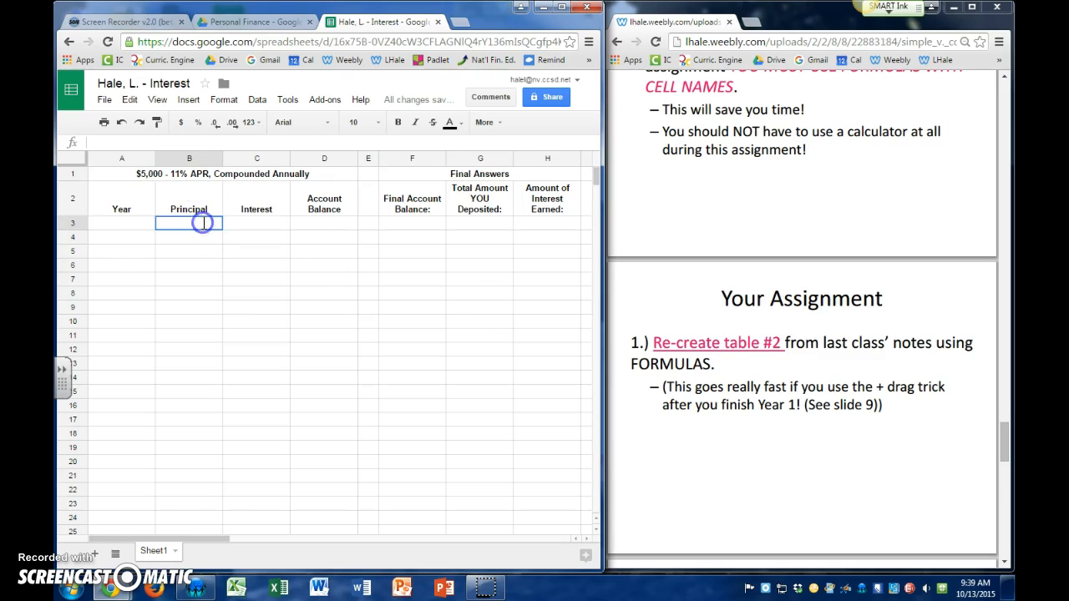
pyautogui.click(179, 267)
pyautogui.scroll(-1, 783, 368)
pyautogui.scroll(-2, 783, 368)
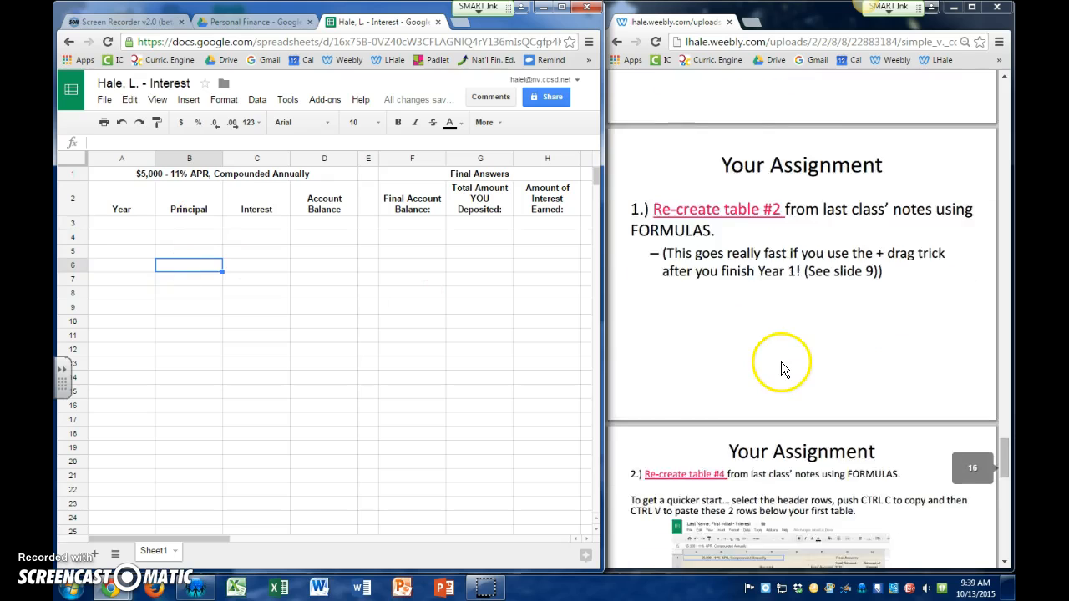
# Enter 1 as the first year in A3 and the formula =A3+1 in A4
pyautogui.click(219, 255)
pyautogui.click(199, 221)
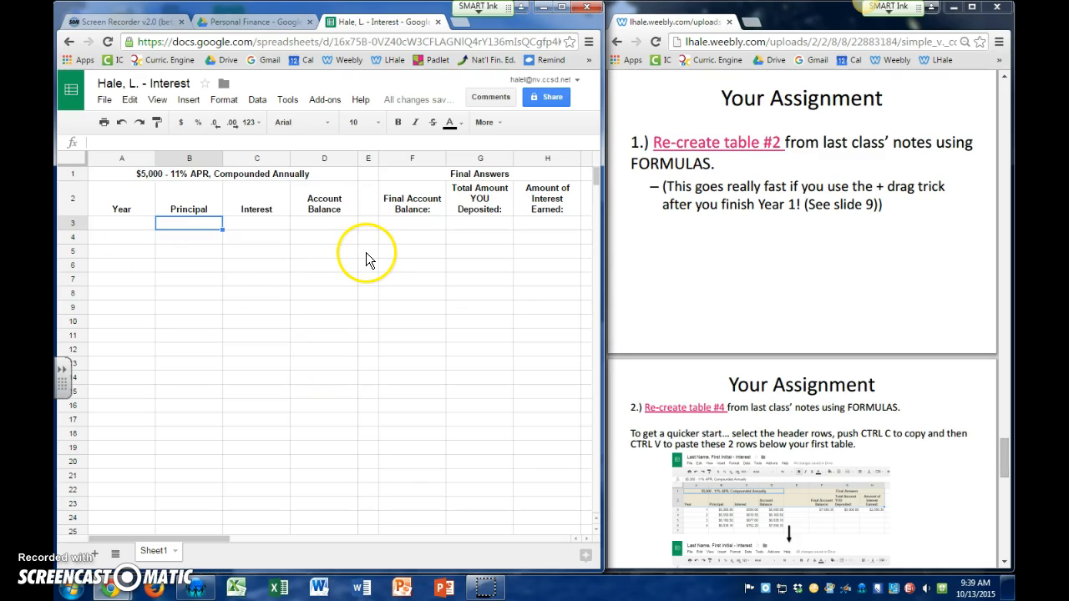
pyautogui.click(114, 222)
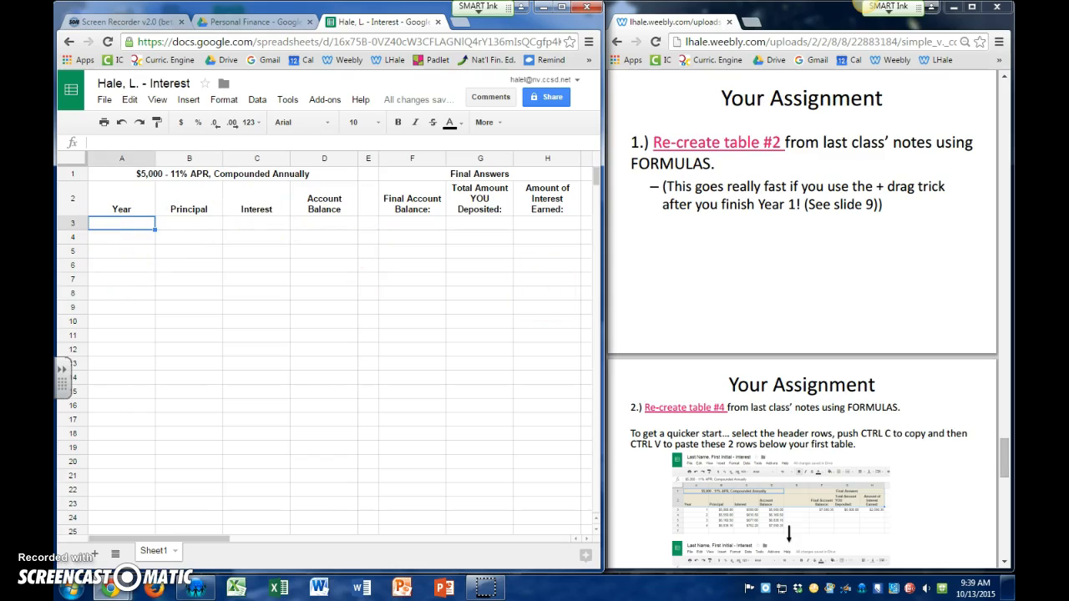
pyautogui.write('1')
pyautogui.press('Return')
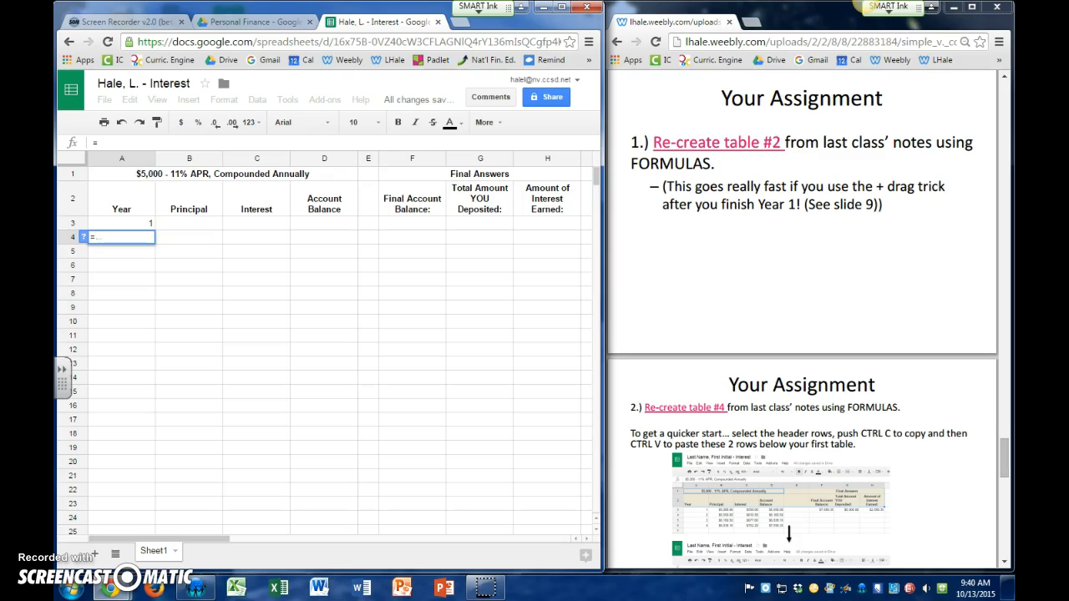
pyautogui.press('Up')
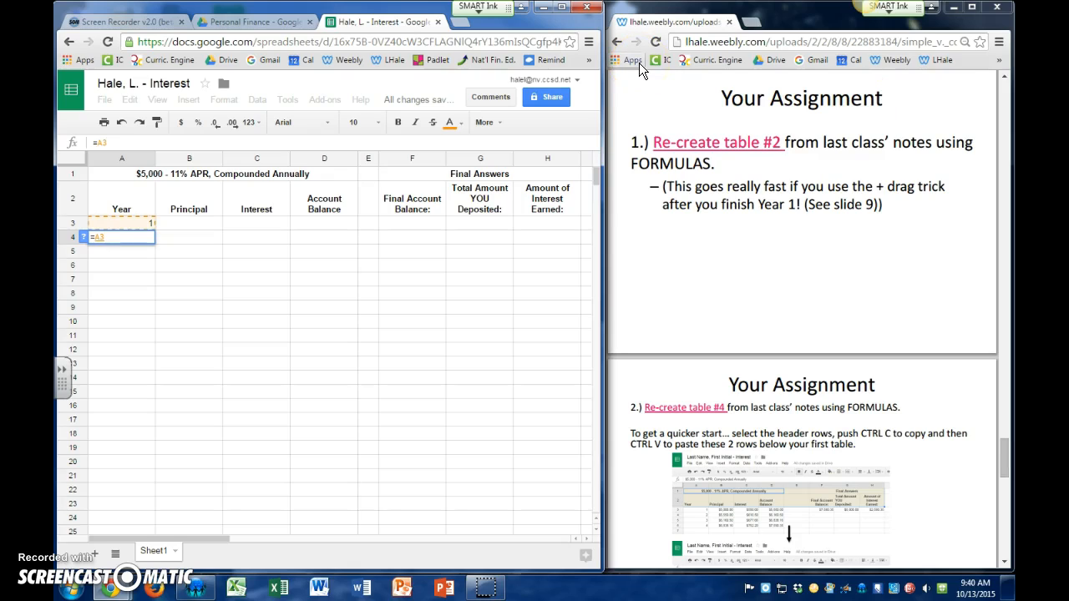
pyautogui.write('+1')
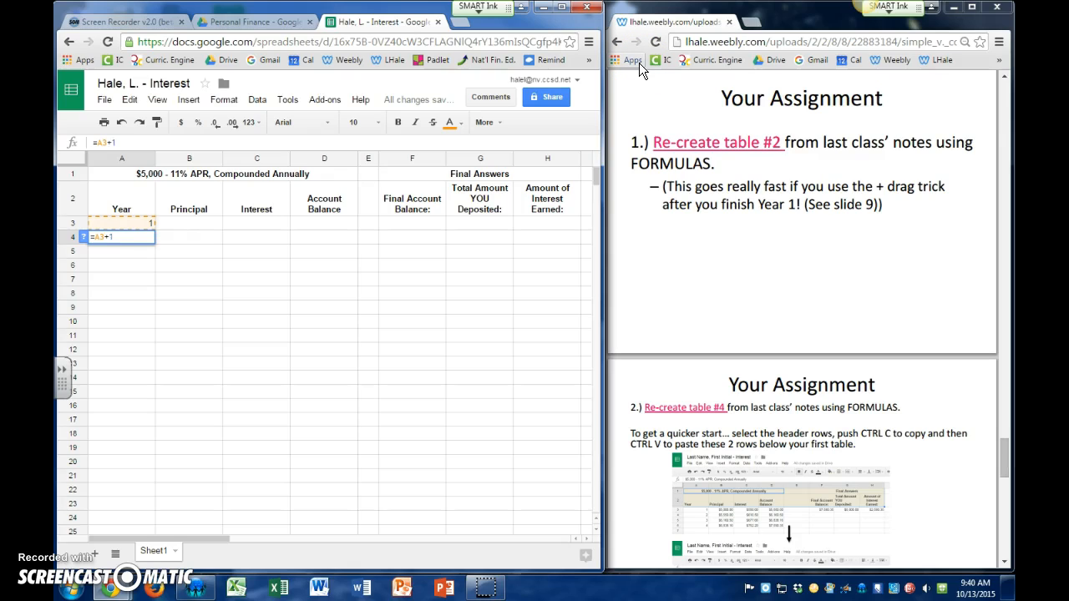
pyautogui.press('Return')
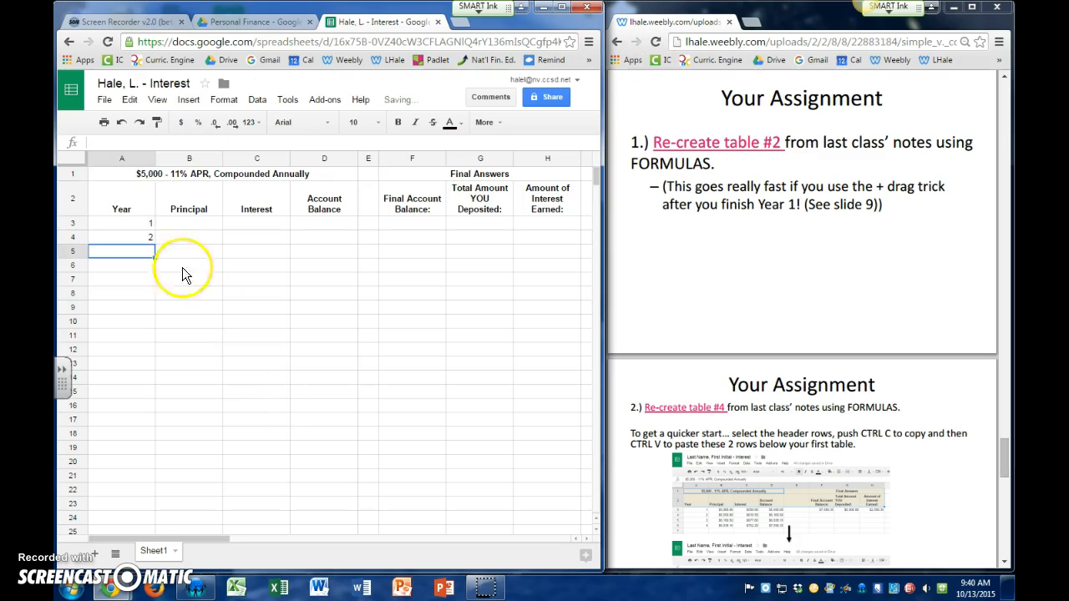
# Copy the A4 year formula down the Year column and clear the extra year in A7
pyautogui.click(147, 239)
pyautogui.moveTo(154, 243); pyautogui.dragTo(152, 282)
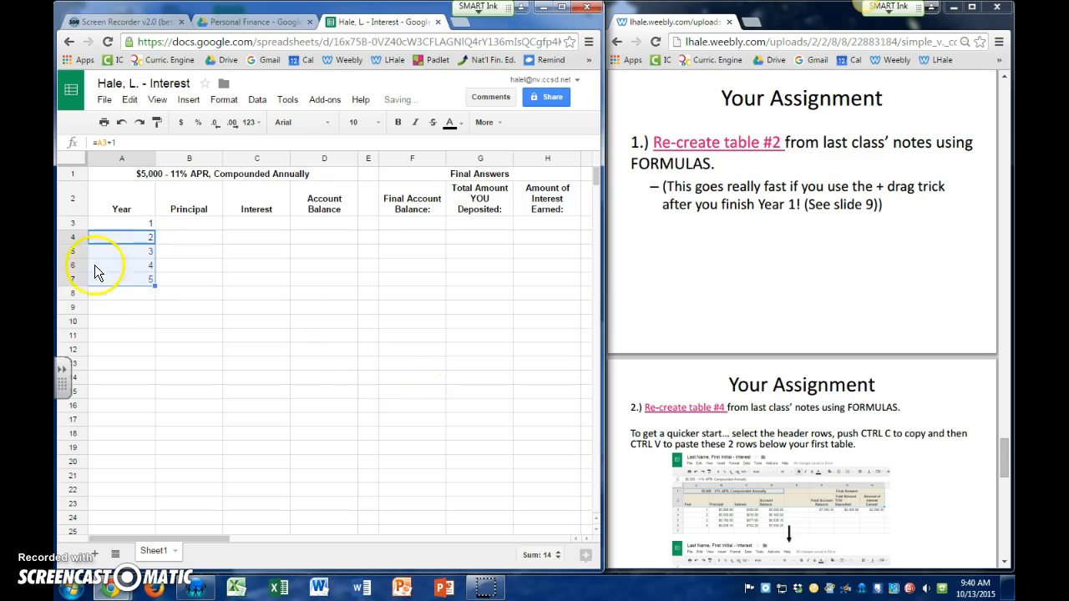
pyautogui.click(122, 306)
pyautogui.click(122, 283)
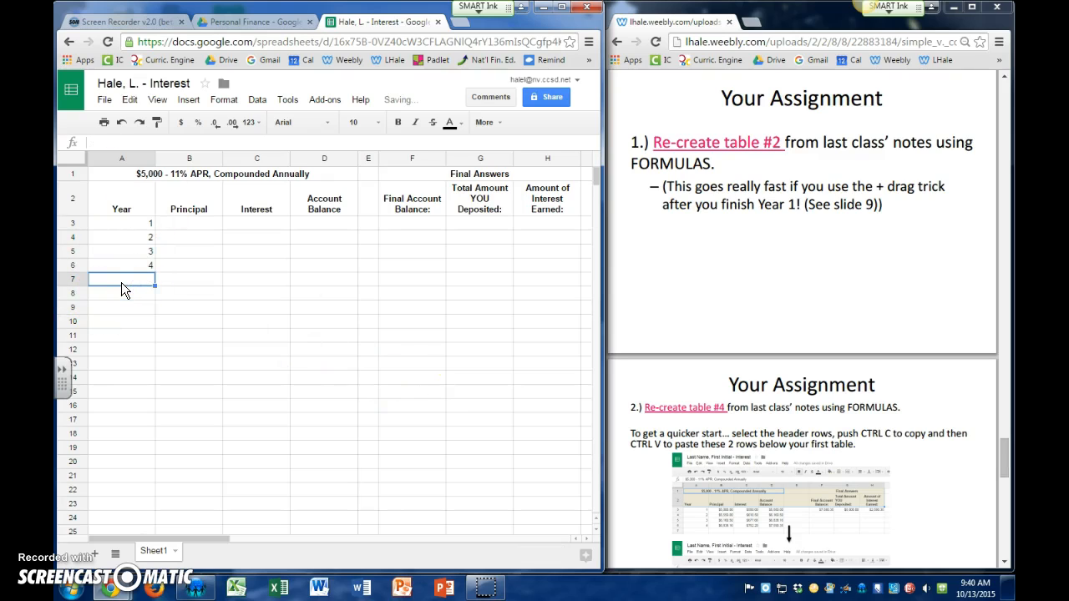
# Check the copied year formulas in cells A4 through A6
pyautogui.doubleClick(152, 265)
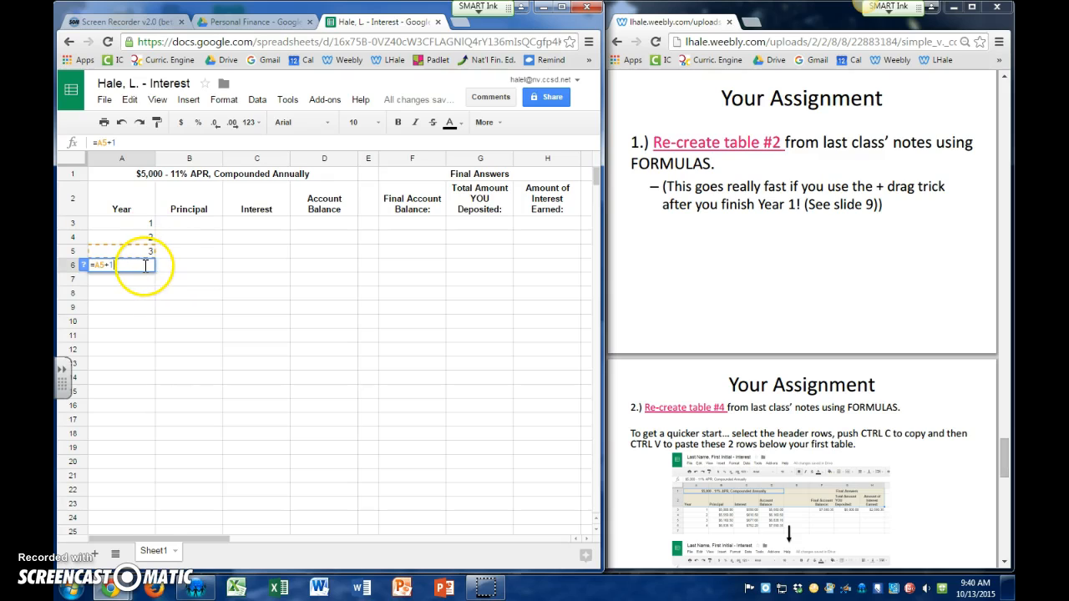
pyautogui.click(103, 279)
pyautogui.click(142, 242)
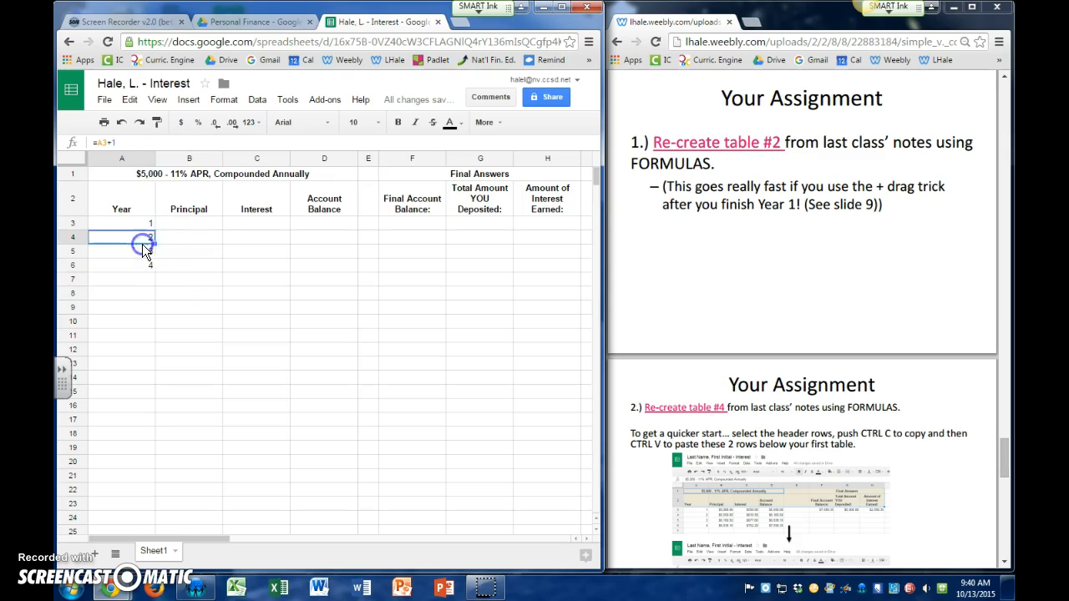
pyautogui.doubleClick(145, 241)
pyautogui.doubleClick(147, 250)
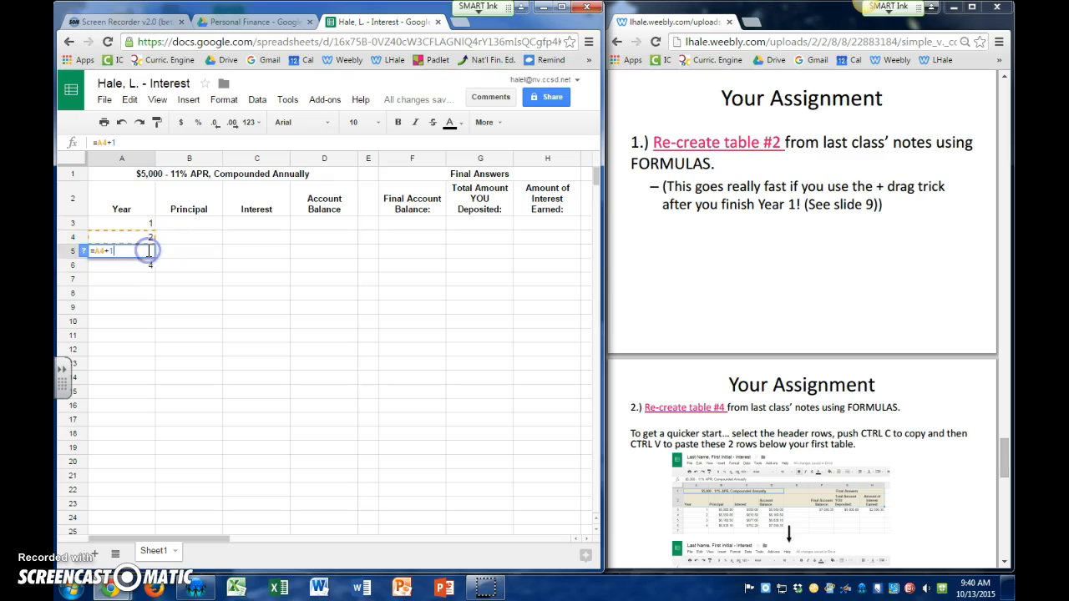
pyautogui.click(150, 262)
pyautogui.click(167, 316)
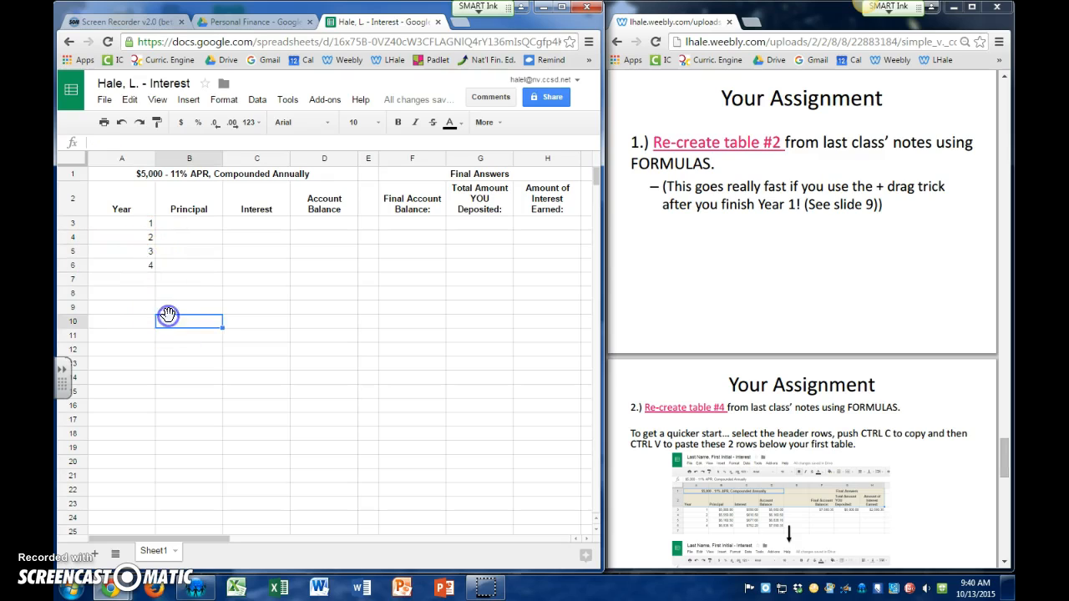
# Enter 5000 as the Year 1 principal in B3
pyautogui.click(189, 225)
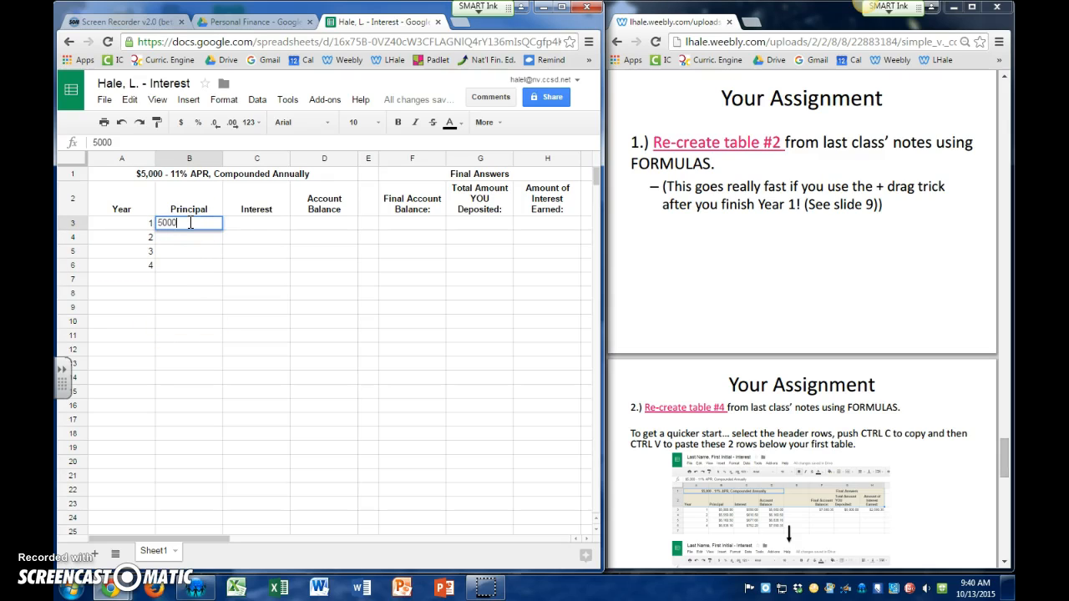
pyautogui.press('Return')
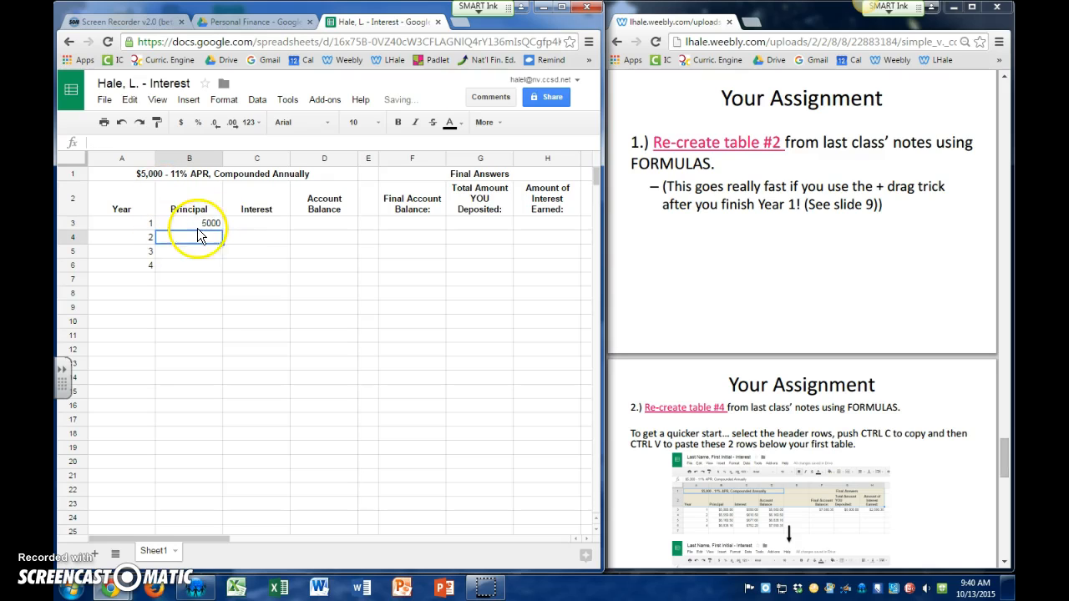
pyautogui.press('Up')
# Format cells B3 through D6 under Principal, Interest and Account Balance as currency
pyautogui.click(260, 225)
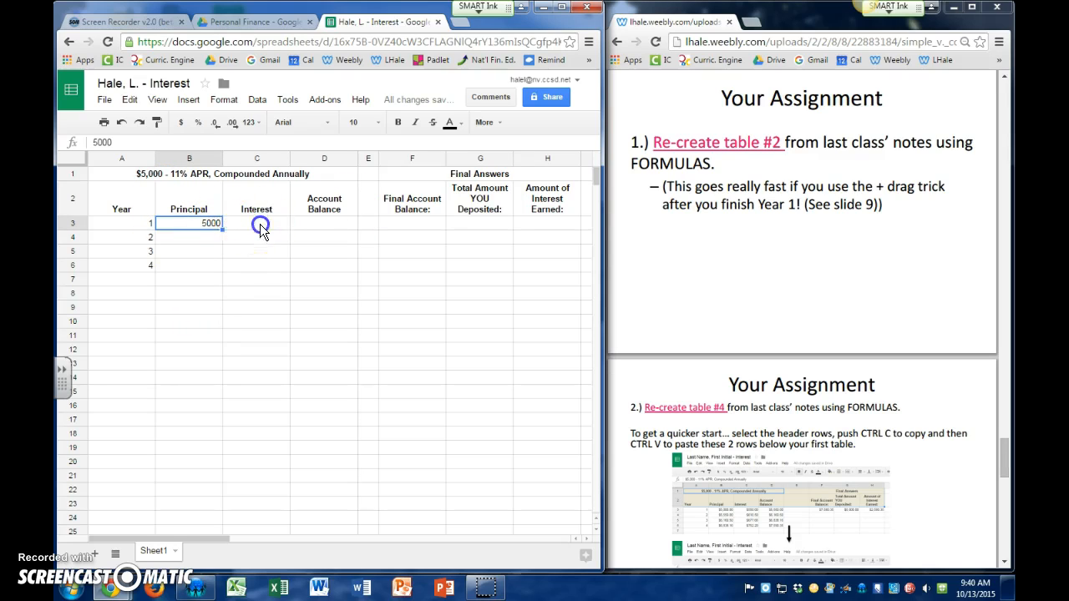
pyautogui.click(312, 222)
pyautogui.click(313, 251)
pyautogui.click(226, 238)
pyautogui.moveTo(200, 223); pyautogui.dragTo(322, 267)
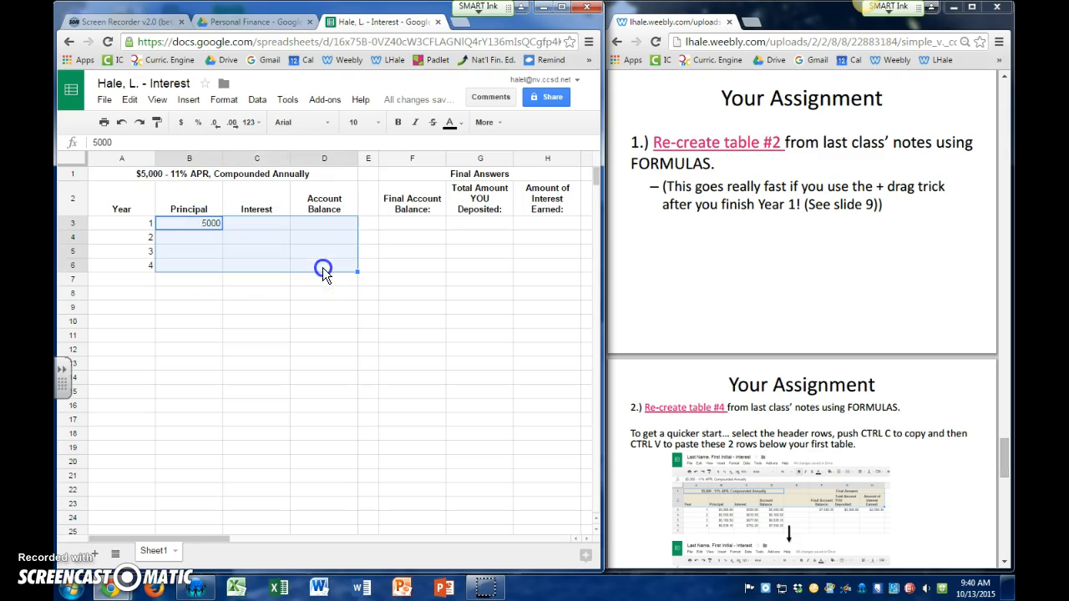
pyautogui.click(180, 122)
pyautogui.click(251, 307)
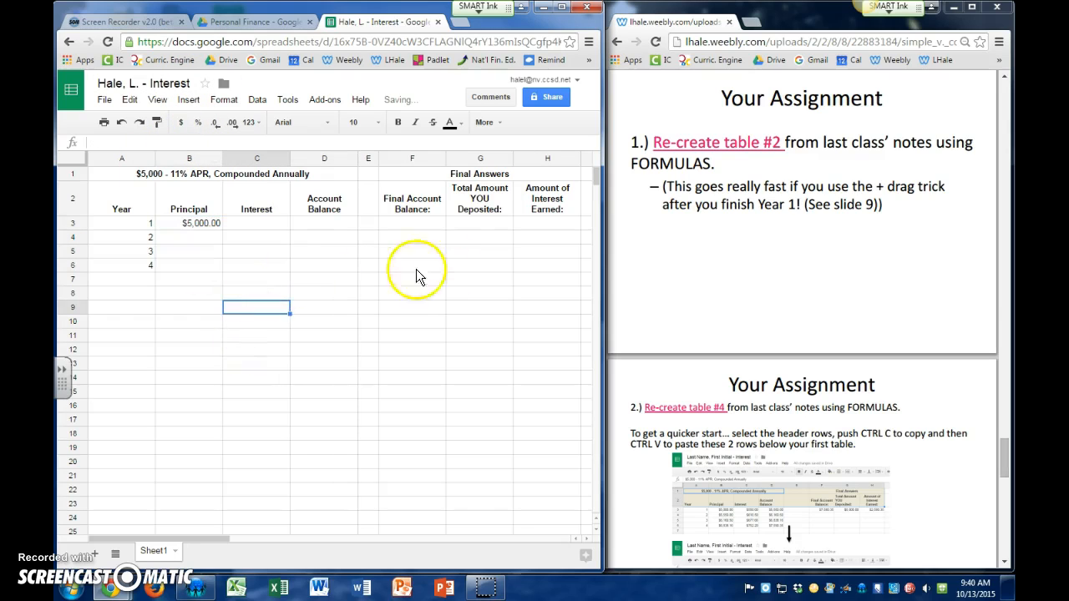
# Enter the interest formula =5000/100*11 in C3 and copy it down through C6
pyautogui.click(281, 227)
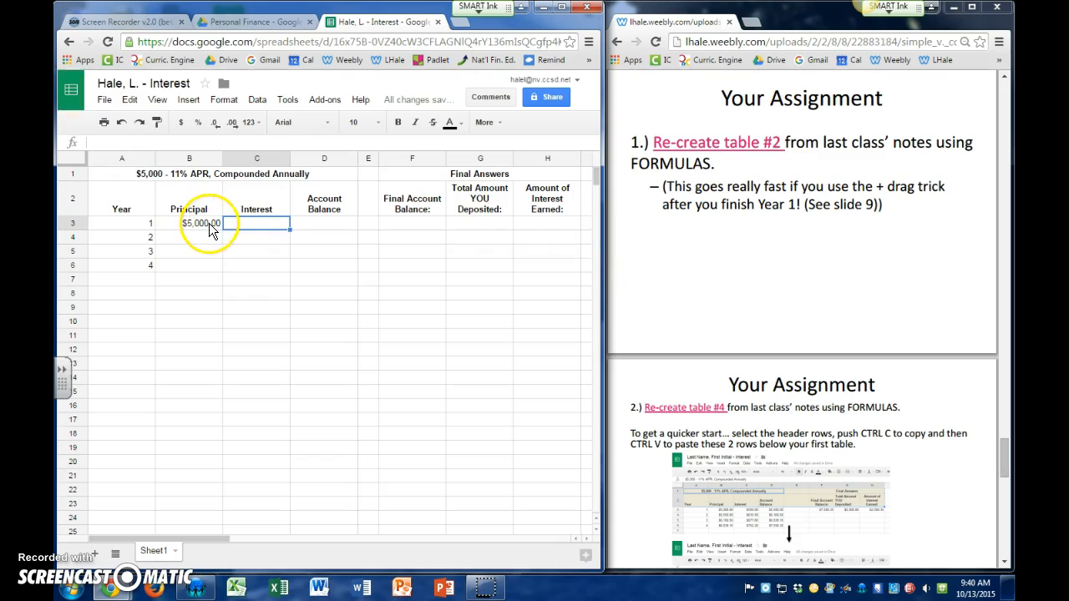
pyautogui.write('=')
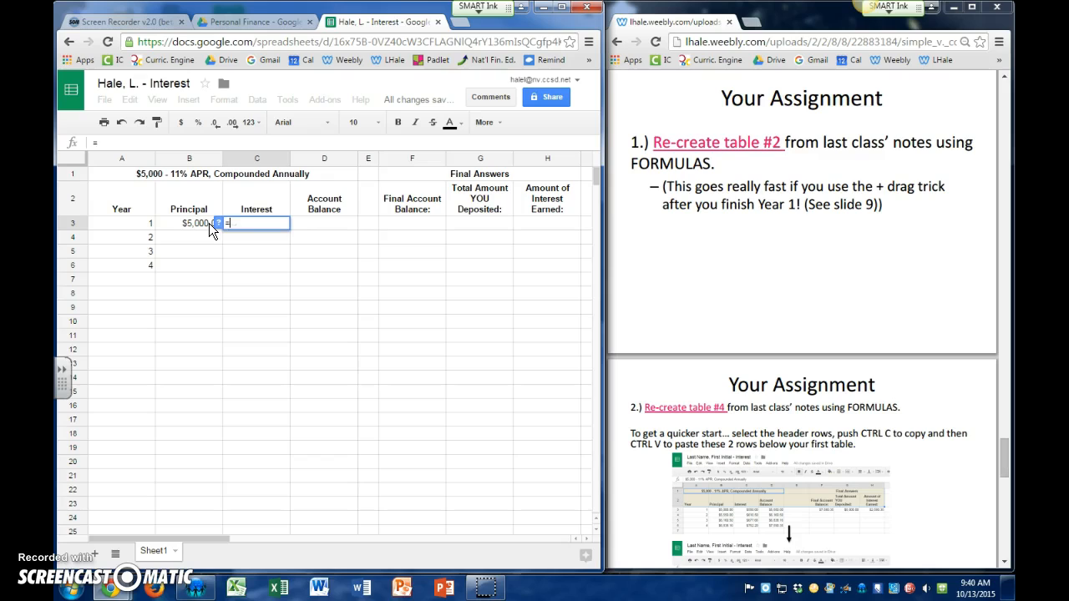
pyautogui.write('5000/100*11')
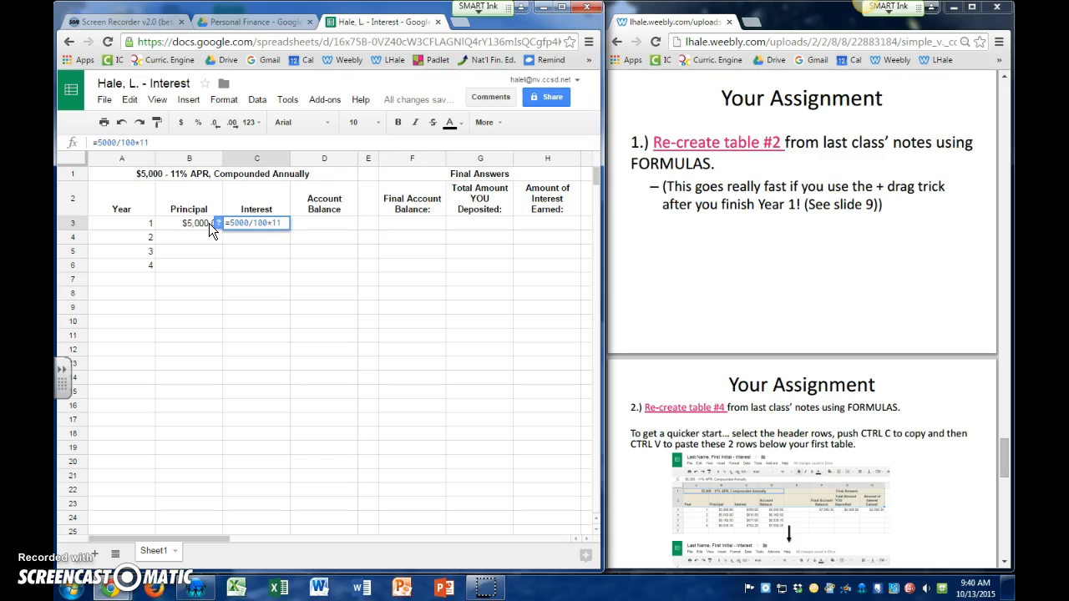
pyautogui.press('Return')
pyautogui.click(255, 226)
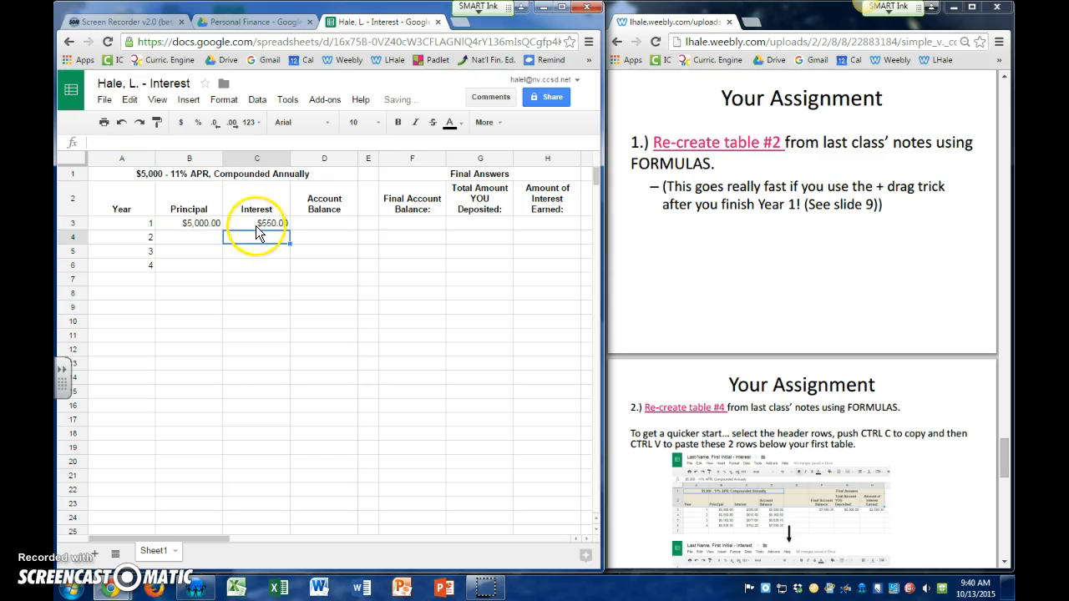
pyautogui.moveTo(291, 229); pyautogui.dragTo(291, 266)
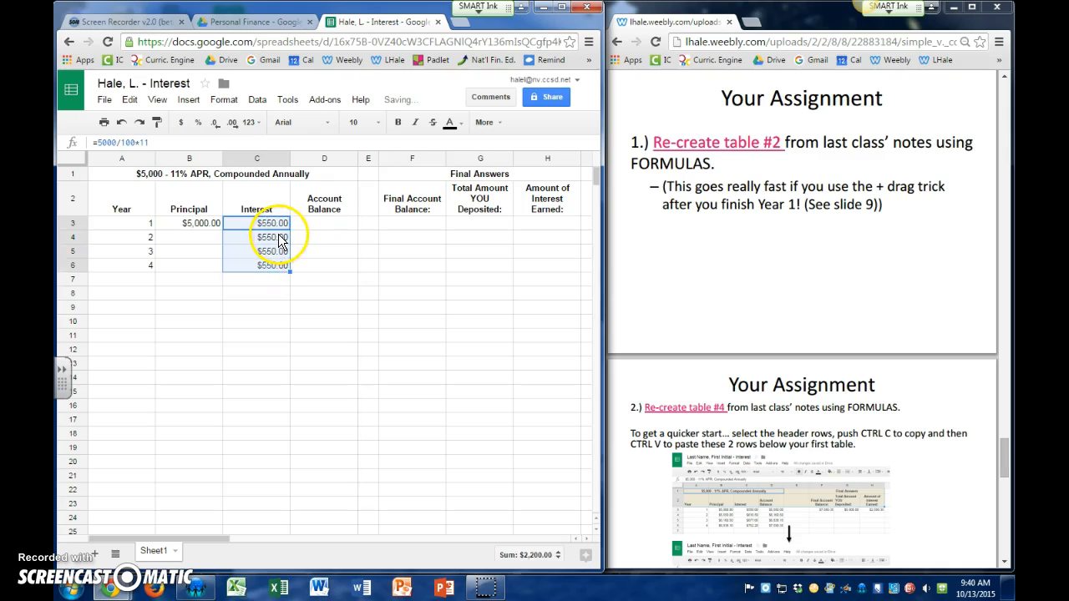
# Check how the fixed-number interest formula was copied into cells C4 through C6
pyautogui.click(281, 239)
pyautogui.doubleClick(281, 239)
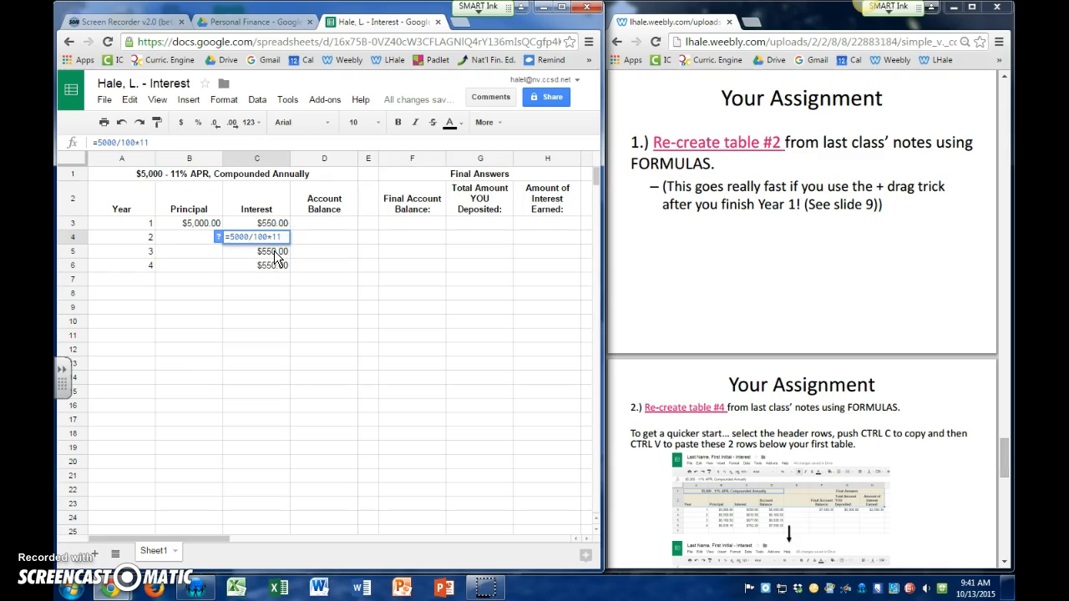
pyautogui.doubleClick(275, 254)
pyautogui.doubleClick(278, 264)
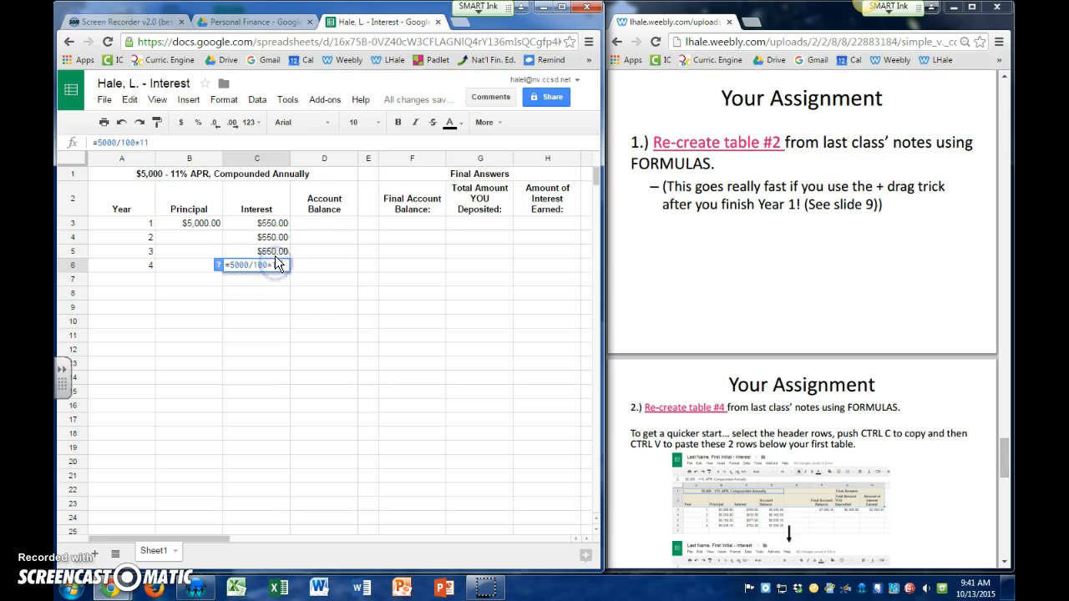
pyautogui.click(278, 240)
pyautogui.click(275, 240)
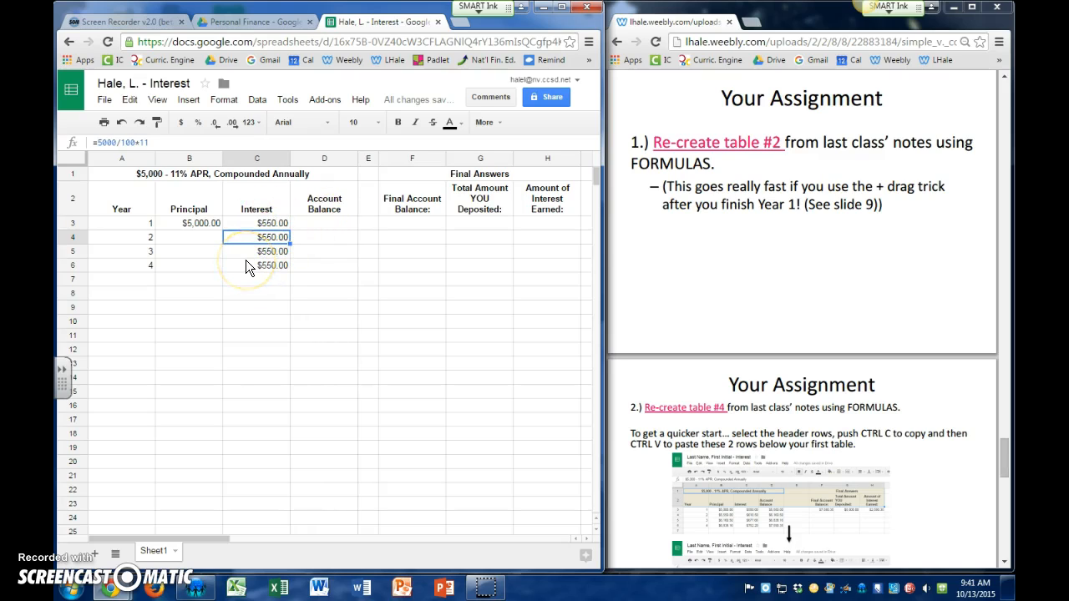
pyautogui.click(257, 223)
# Enter the Year 1 account balance formula =B3+C3 in D3
pyautogui.click(336, 223)
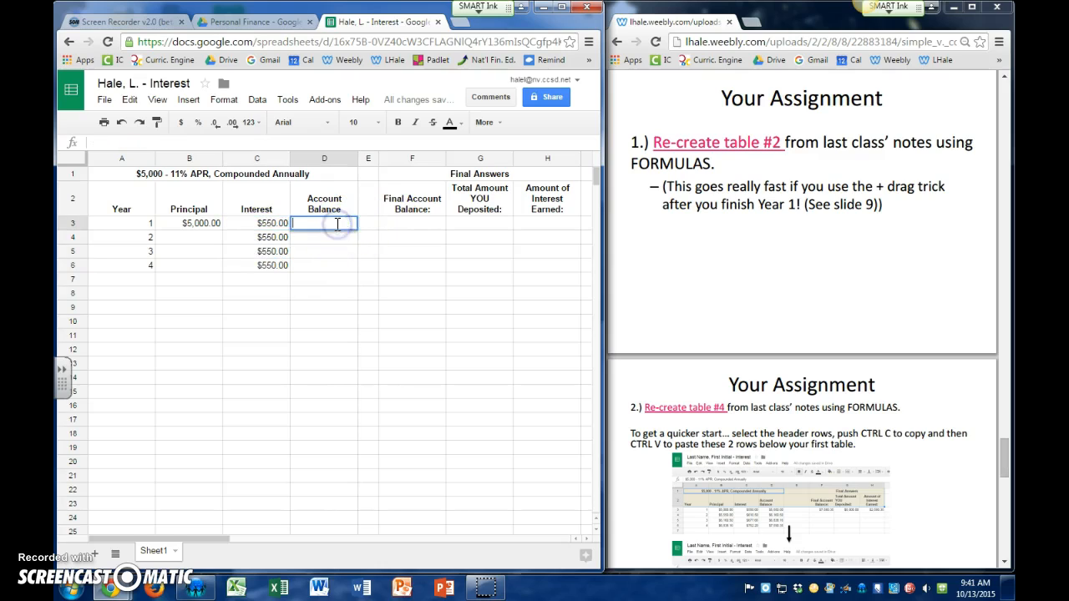
pyautogui.write('=')
pyautogui.click(229, 223)
pyautogui.write('+')
pyautogui.click(245, 226)
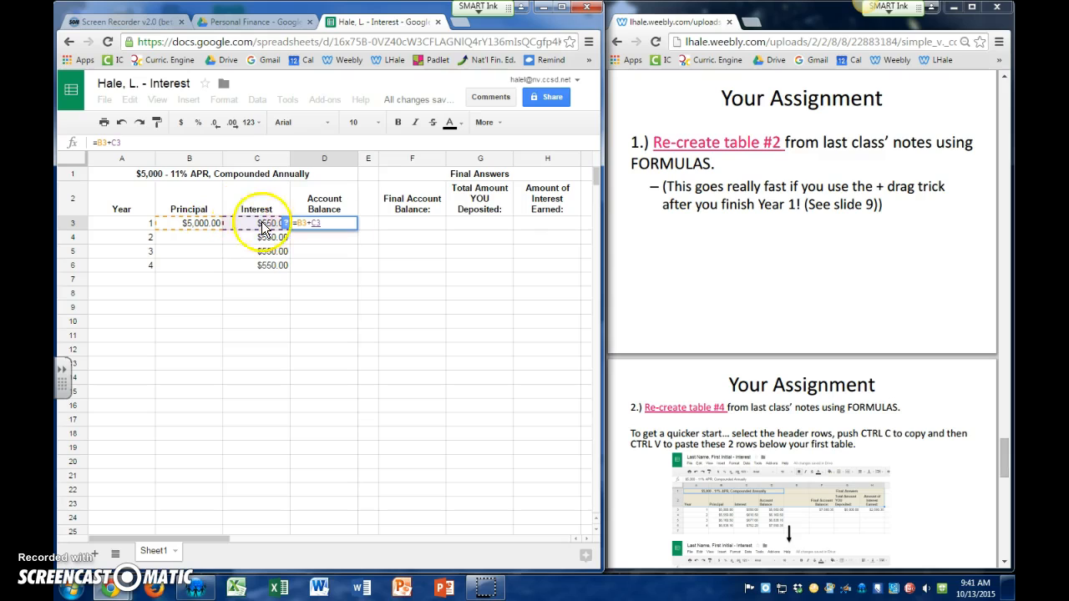
pyautogui.press('Return')
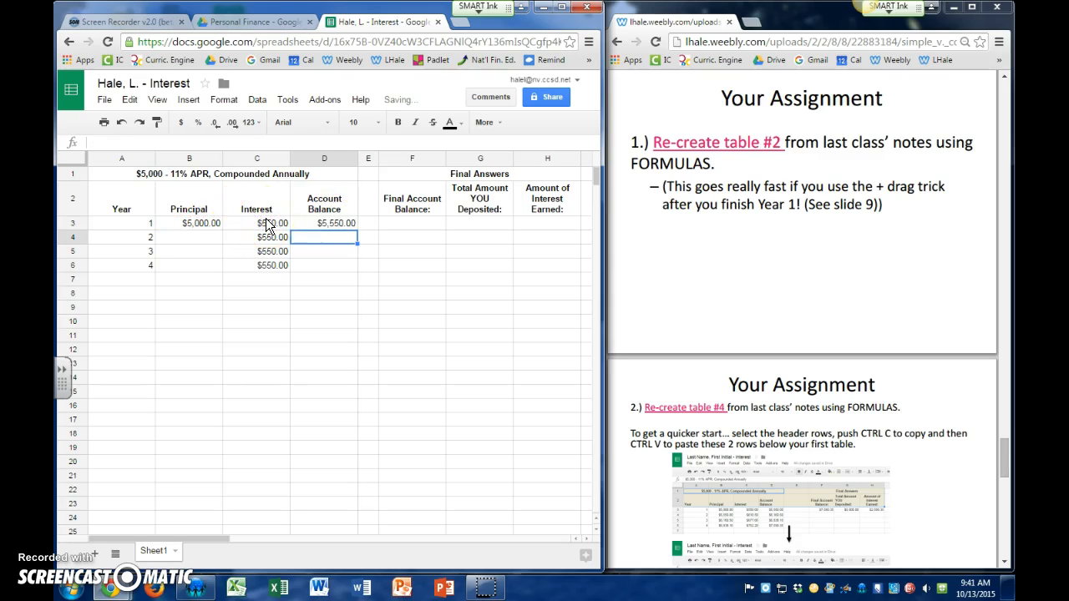
# Enter 5550 as a fixed number for the Year 2 principal in B4
pyautogui.click(333, 224)
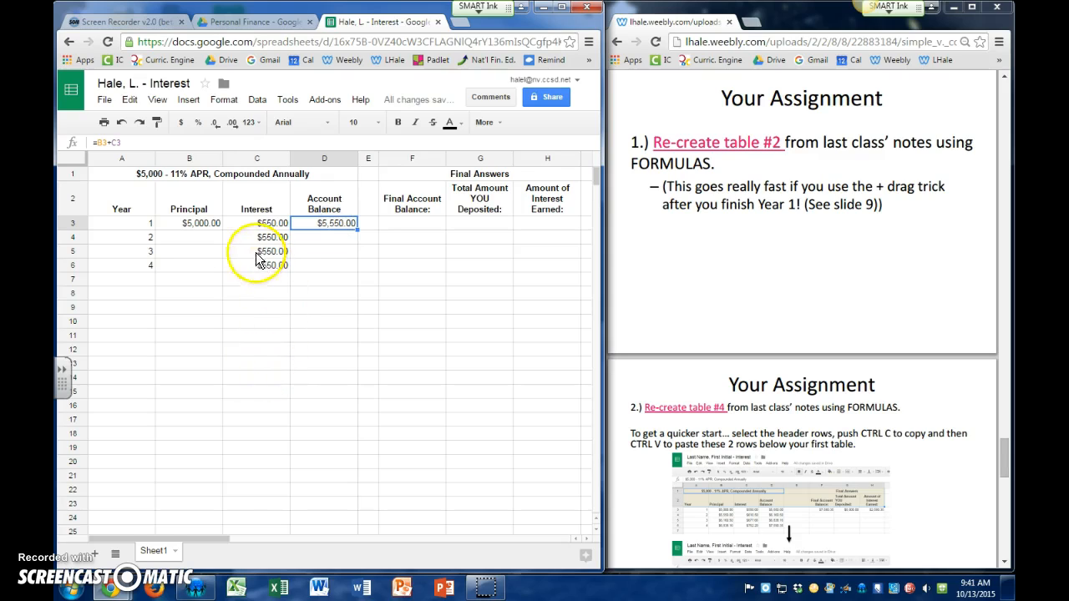
pyautogui.click(196, 234)
pyautogui.click(319, 224)
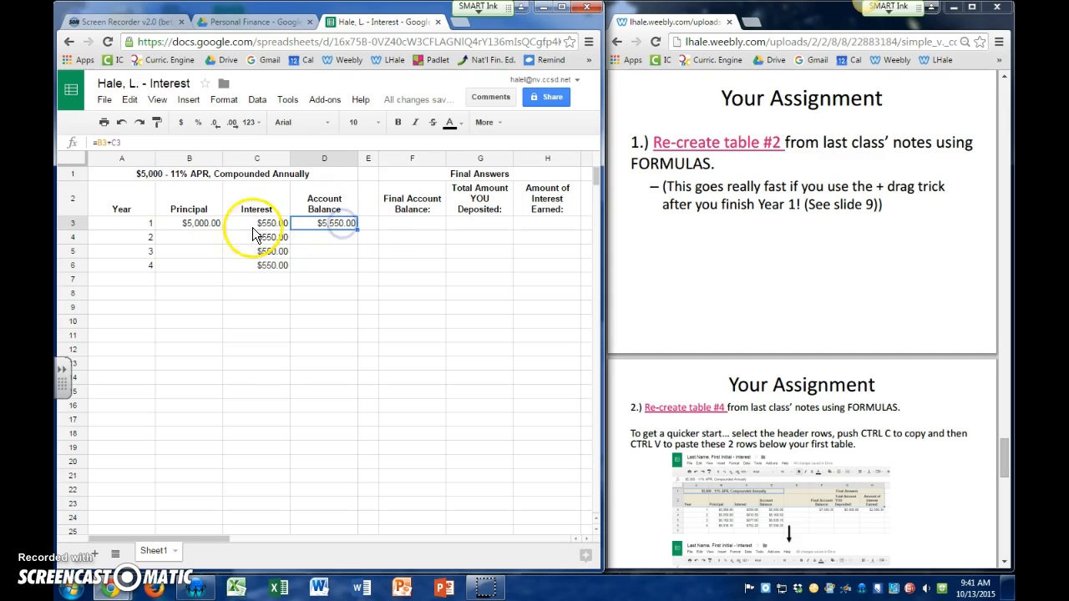
pyautogui.click(209, 238)
pyautogui.write('5550')
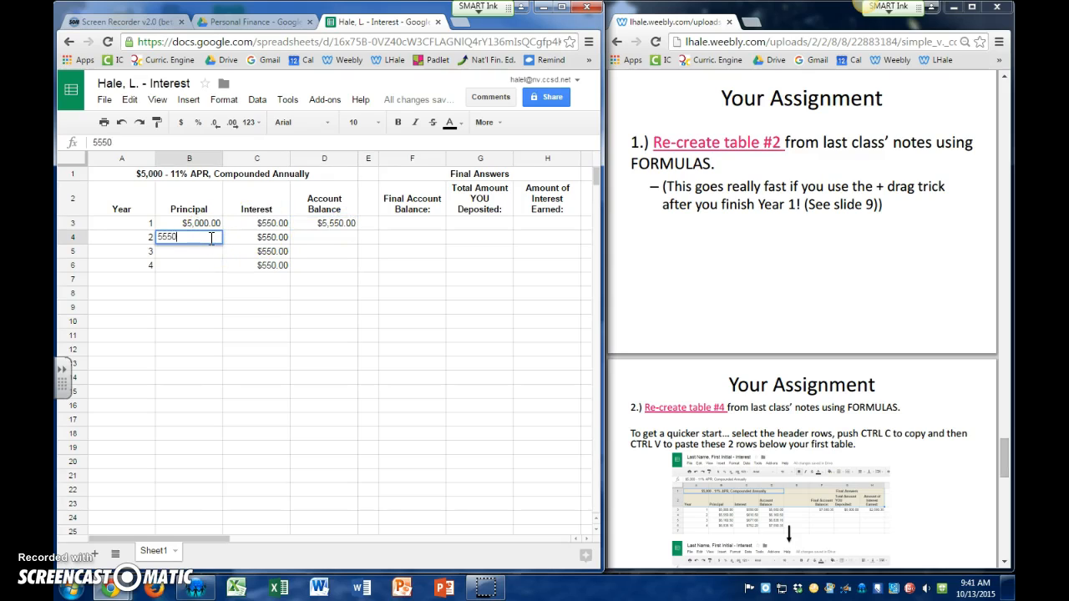
pyautogui.press('Return')
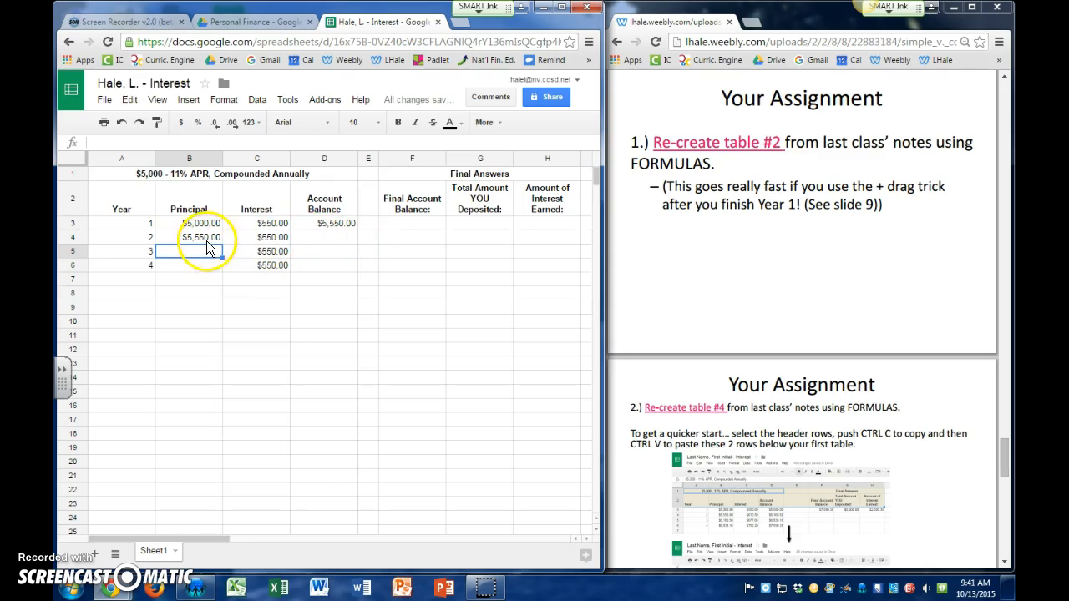
# Trace how the Year 2 and Year 3 account balances carry over to the following year's principal
pyautogui.click(323, 236)
pyautogui.click(188, 254)
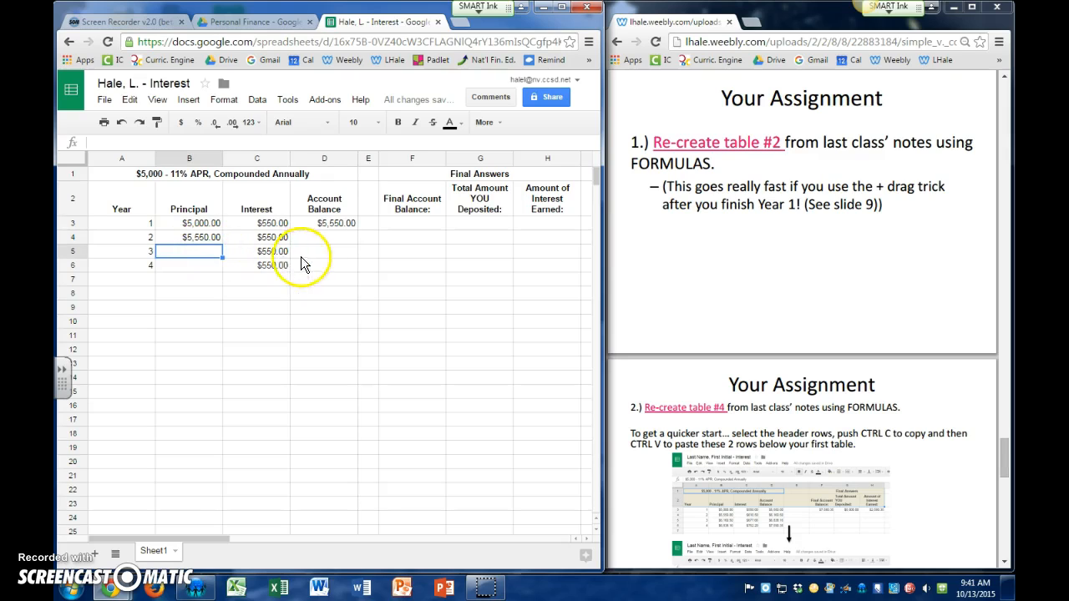
pyautogui.click(317, 252)
pyautogui.click(198, 266)
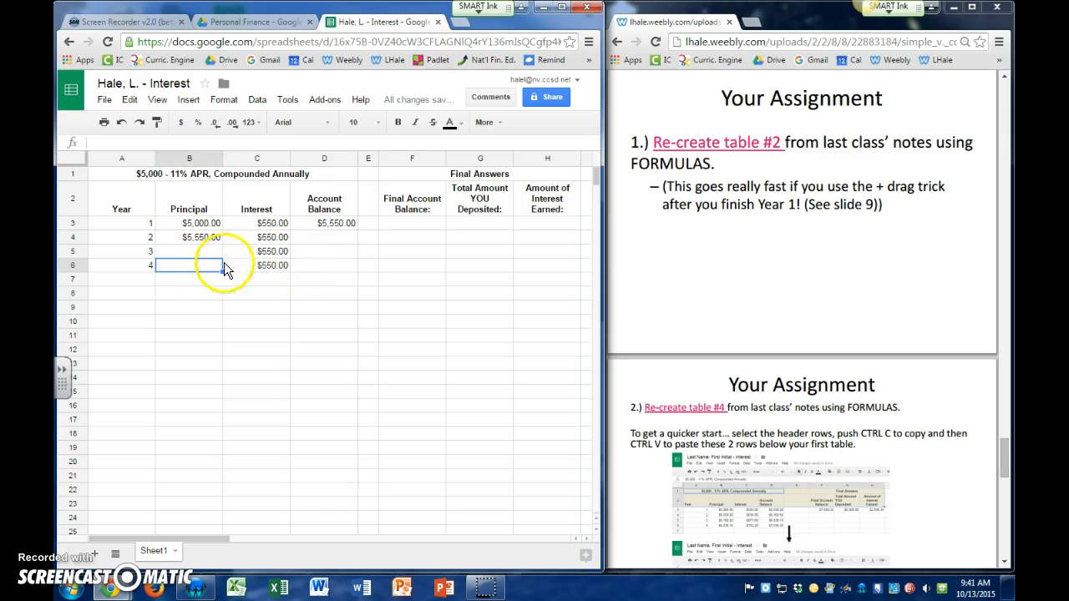
# Replace the fixed Year 2 principal in B4 with the formula =D3
pyautogui.click(199, 242)
pyautogui.press('Delete')
pyautogui.write('=')
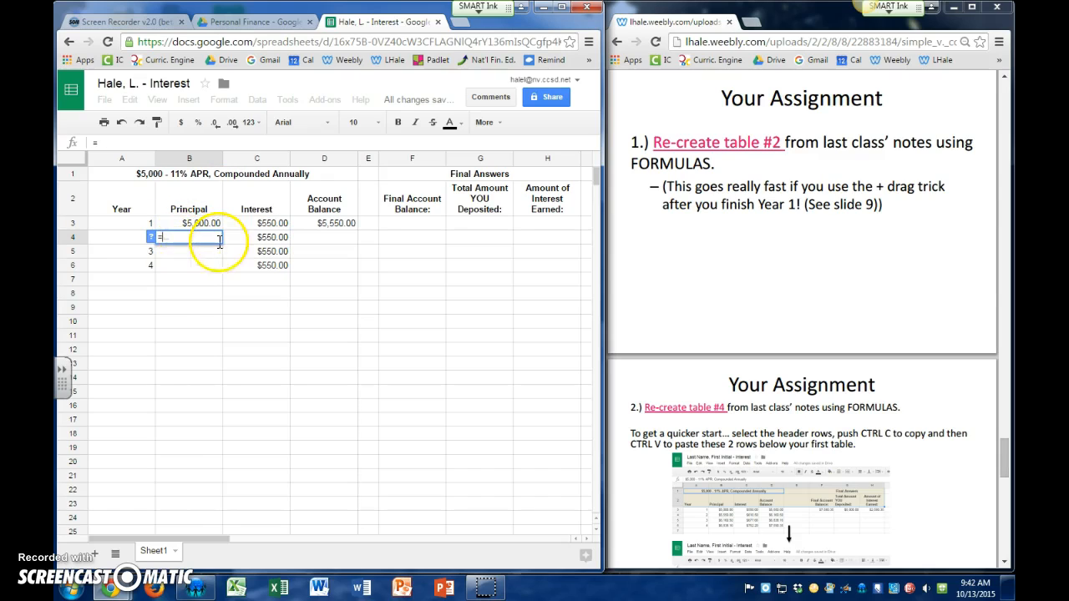
pyautogui.click(337, 220)
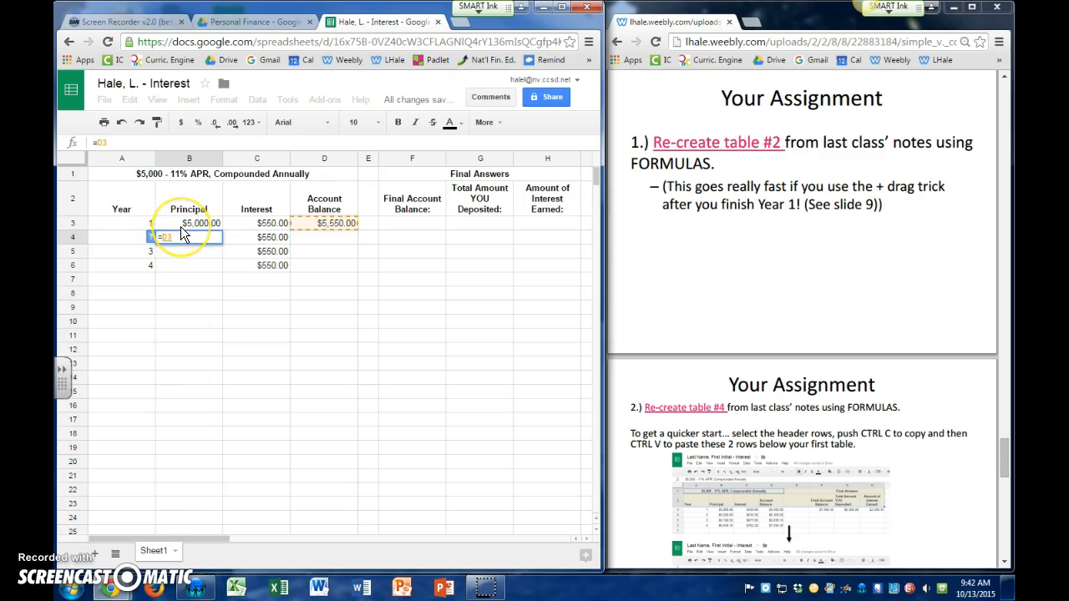
pyautogui.press('Return')
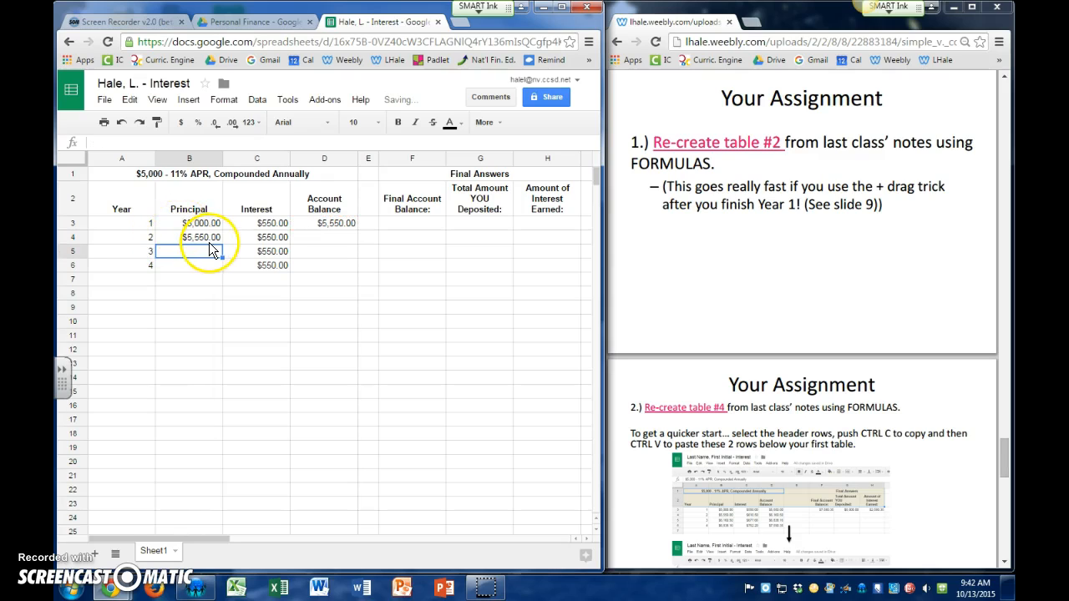
# Copy the principal formula from B4 down through B6 for Years 3 and 4
pyautogui.click(220, 239)
pyautogui.moveTo(224, 243); pyautogui.dragTo(227, 279)
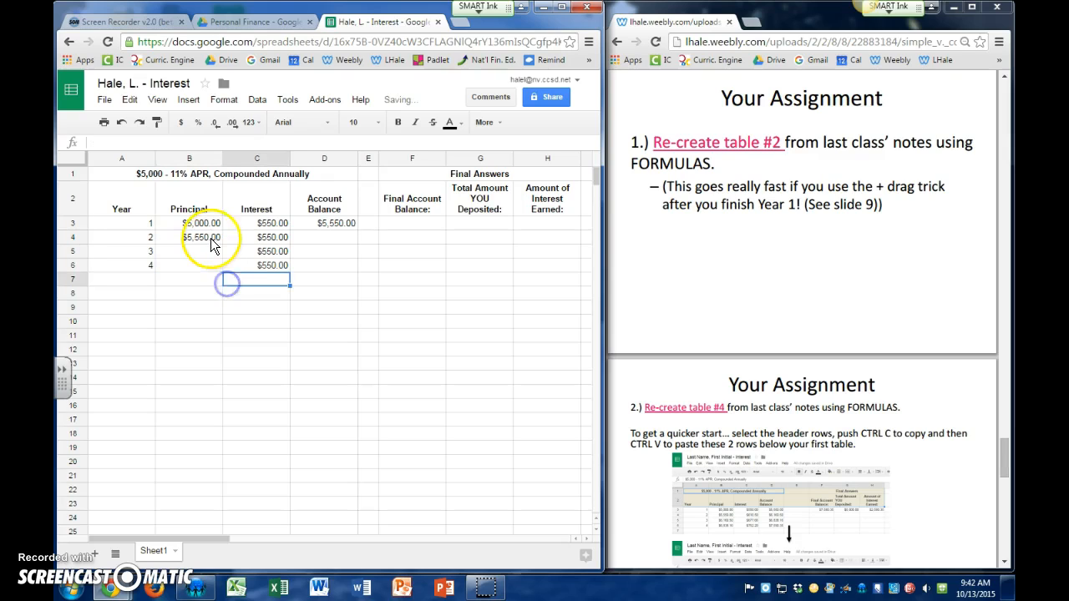
pyautogui.click(206, 251)
pyautogui.doubleClick(209, 248)
pyautogui.click(281, 307)
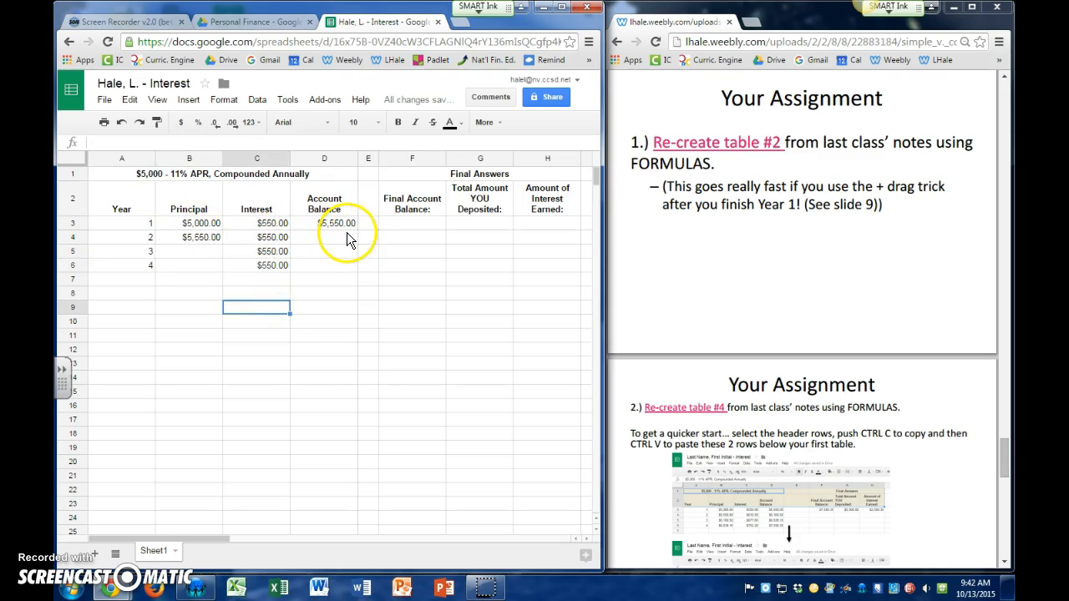
# Clear the fixed-number interest formulas from C4, C5 and C6
pyautogui.click(277, 265)
pyautogui.click(286, 238)
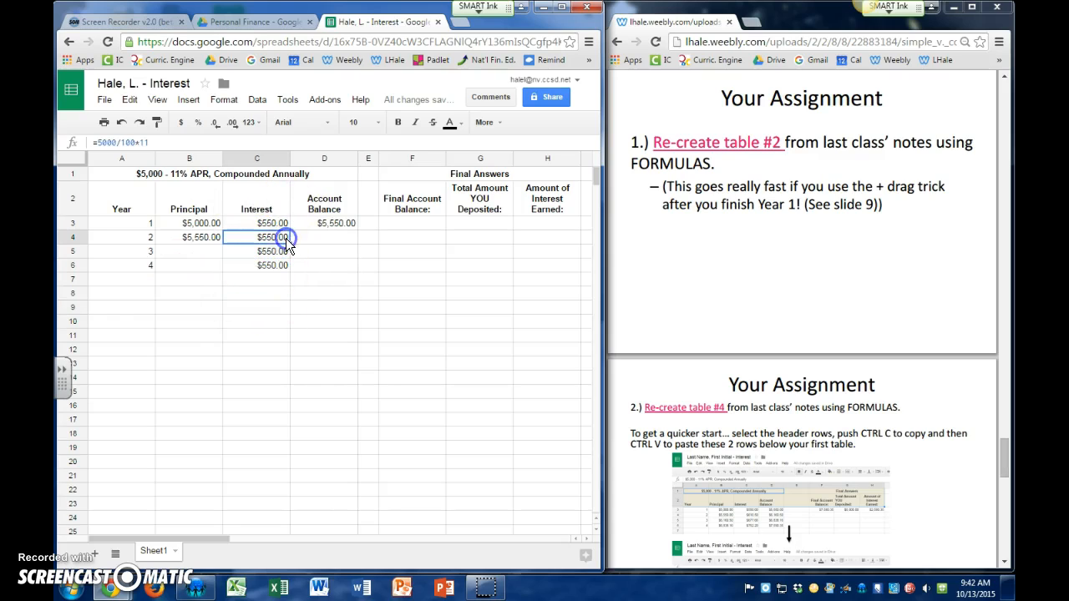
pyautogui.press('Delete')
pyautogui.press('Down')
pyautogui.press('Delete')
pyautogui.press('Up')
pyautogui.press('Down')
pyautogui.press('Down')
pyautogui.press('Delete')
pyautogui.press('Up')
# Try filling the fixed-number interest formula from C3 into C4, and clear C4 again
pyautogui.click(265, 220)
pyautogui.click(275, 223)
pyautogui.moveTo(290, 230); pyautogui.dragTo(291, 241)
pyautogui.doubleClick(237, 241)
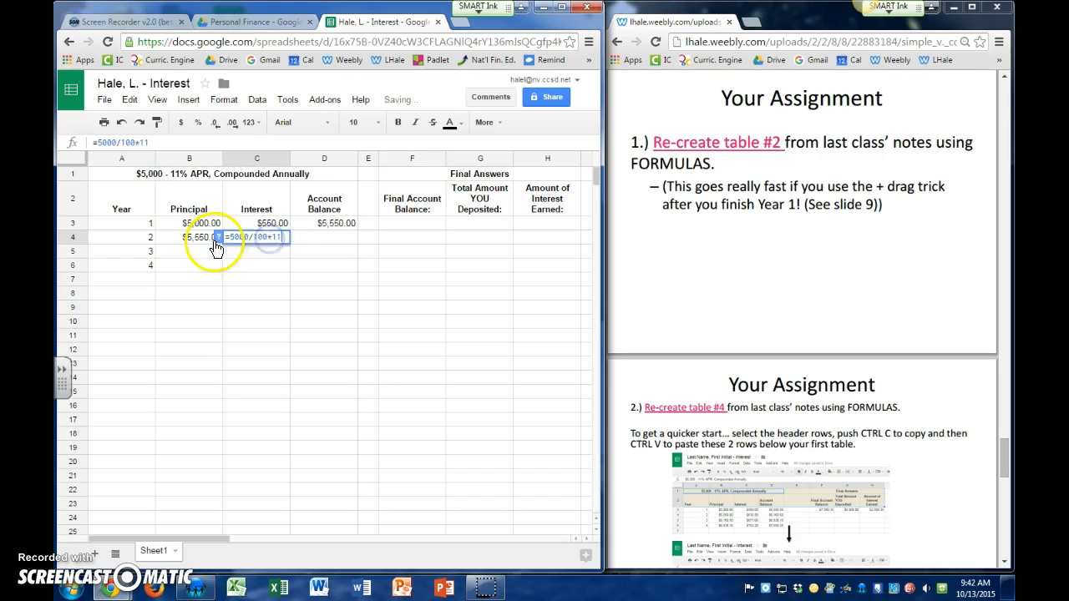
pyautogui.moveTo(224, 239)
pyautogui.mouseDown()
pyautogui.moveTo(275, 230)
pyautogui.moveTo(169, 244)
pyautogui.moveTo(255, 240)
pyautogui.moveTo(265, 253)
pyautogui.moveTo(270, 243)
pyautogui.moveTo(228, 236)
pyautogui.mouseUp()
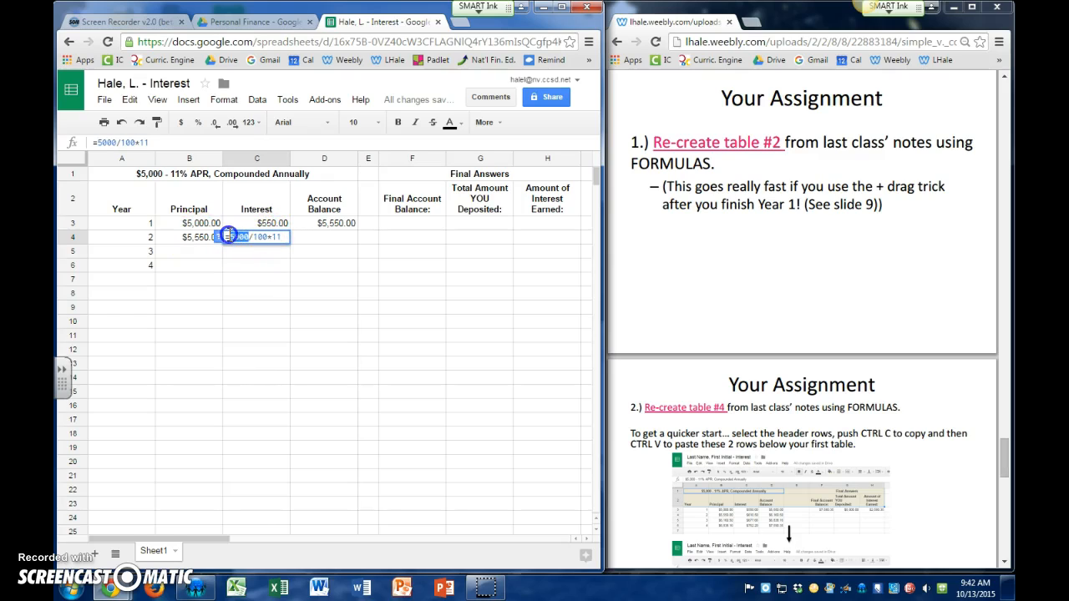
pyautogui.press('Return')
pyautogui.click(275, 240)
pyautogui.press('Delete')
# Replace the fixed 5000 in the Year 1 interest formula with a reference to B3, making C3 =B3/100*11
pyautogui.doubleClick(270, 223)
pyautogui.moveTo(249, 223); pyautogui.dragTo(232, 222)
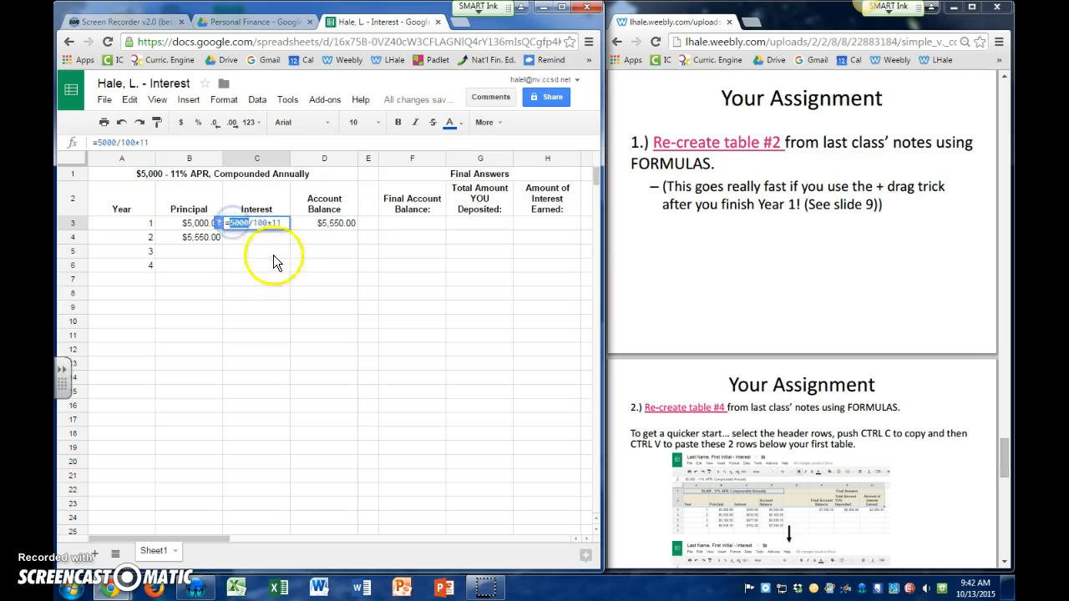
pyautogui.press('BackSpace')
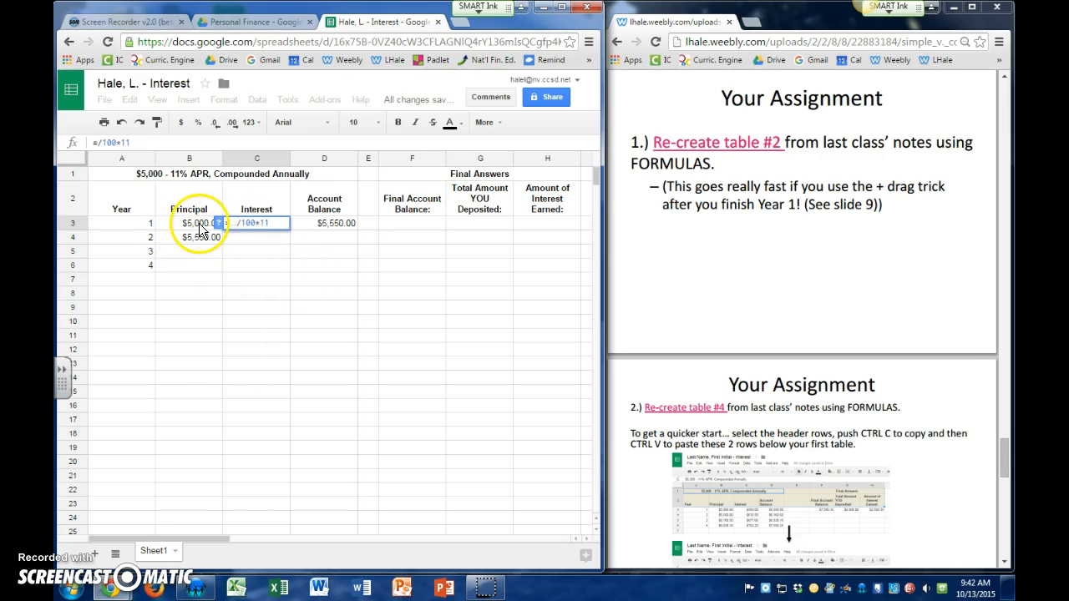
pyautogui.click(198, 223)
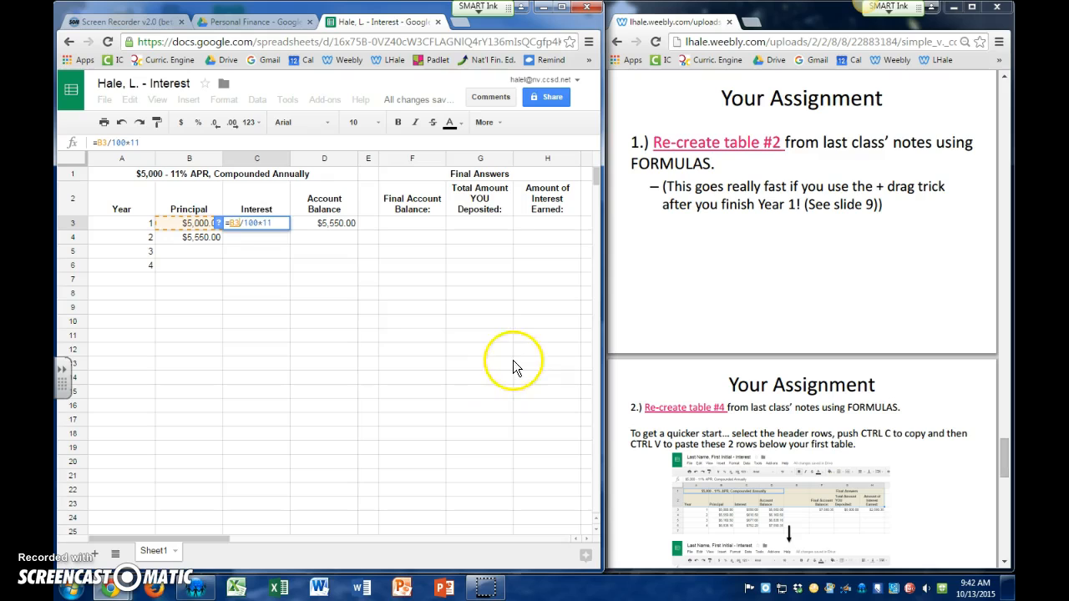
pyautogui.press('Return')
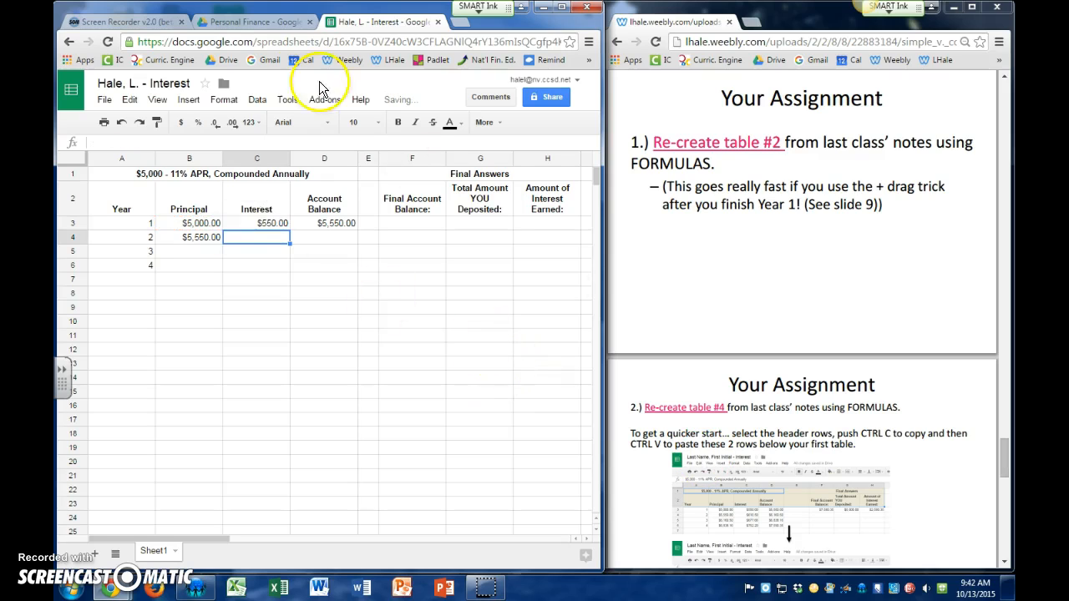
# Copy the Year 1 interest and account balance formulas from C3 and D3 down into the Year 2 row
pyautogui.click(288, 226)
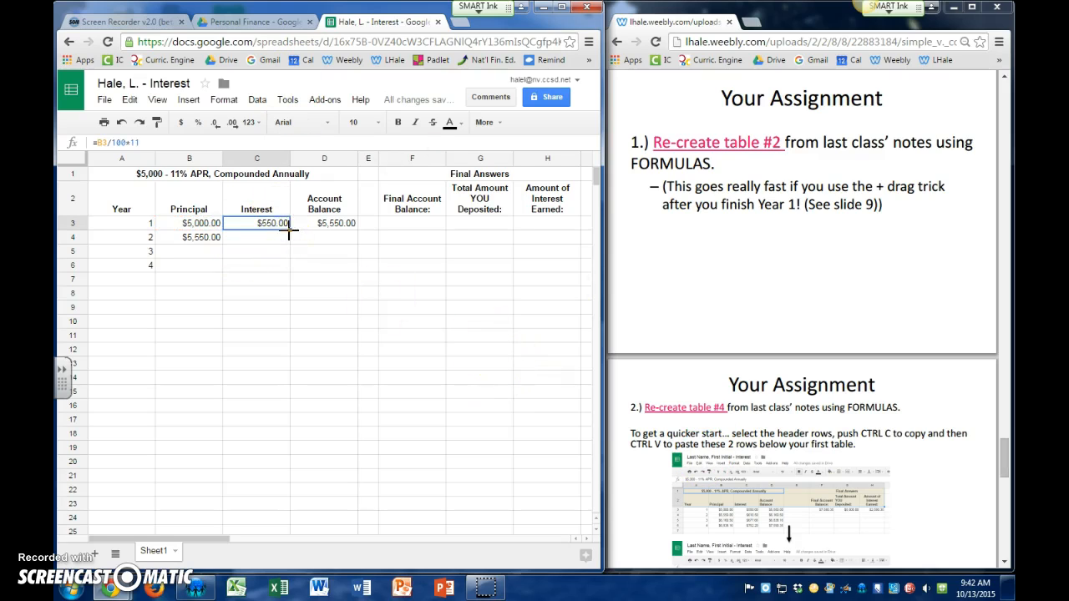
pyautogui.moveTo(289, 234); pyautogui.dragTo(289, 242)
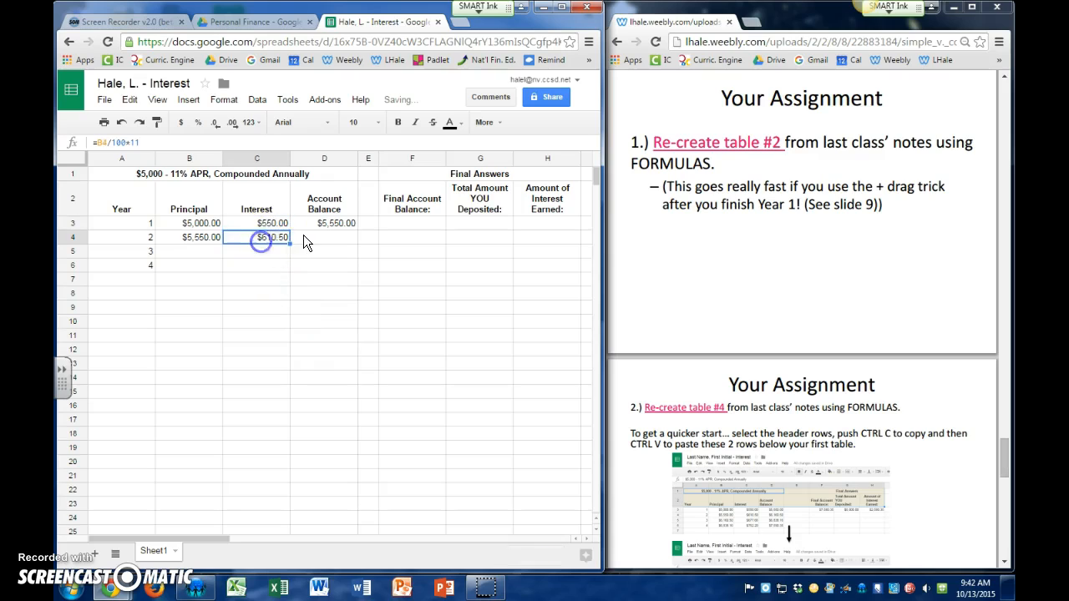
pyautogui.click(325, 239)
pyautogui.click(329, 225)
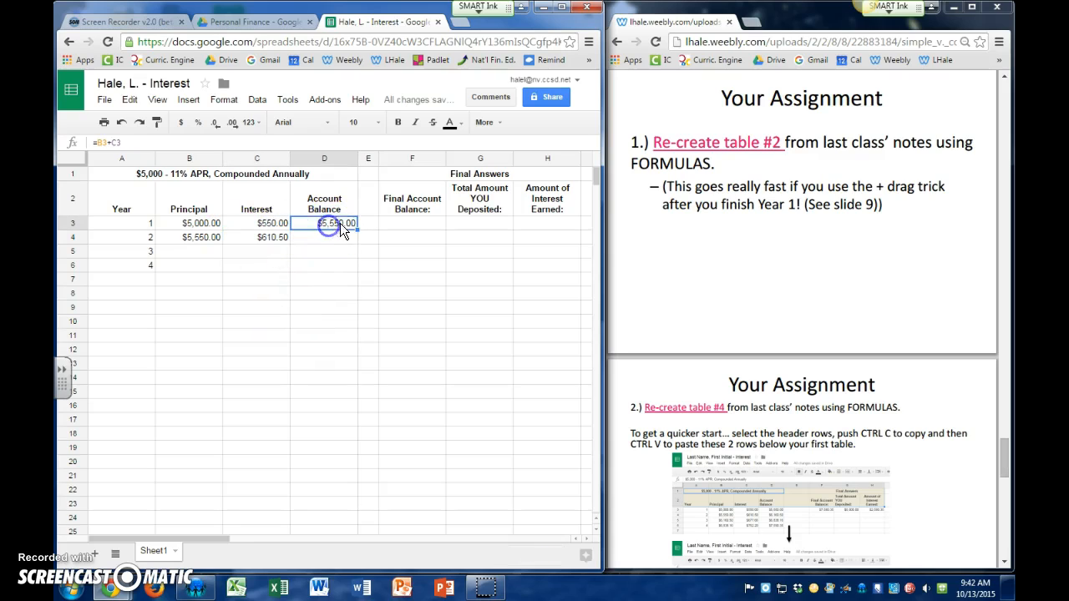
pyautogui.moveTo(361, 233); pyautogui.dragTo(358, 242)
pyautogui.click(319, 267)
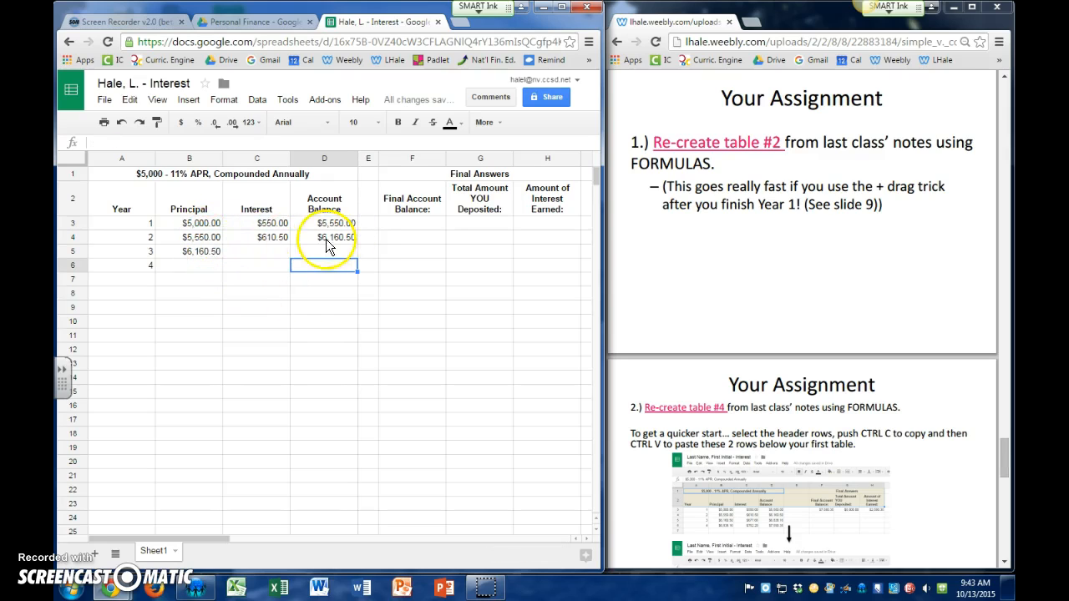
# Copy the Year 2 account balance and interest formulas from D4 and C4 down through row 6
pyautogui.click(340, 238)
pyautogui.moveTo(353, 243); pyautogui.dragTo(355, 267)
pyautogui.click(272, 227)
pyautogui.click(283, 241)
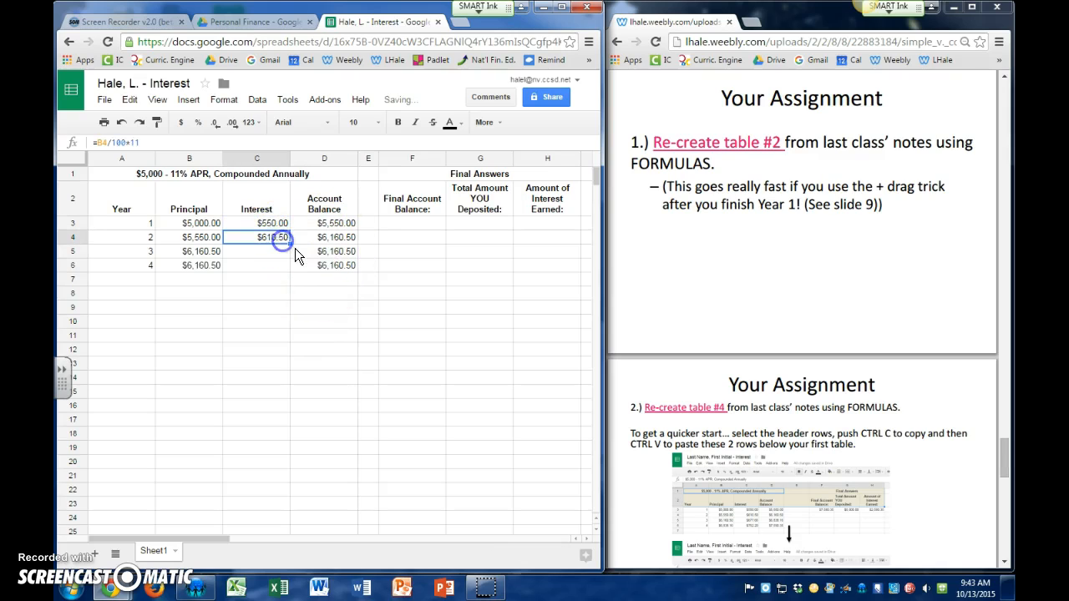
pyautogui.moveTo(289, 245); pyautogui.dragTo(289, 266)
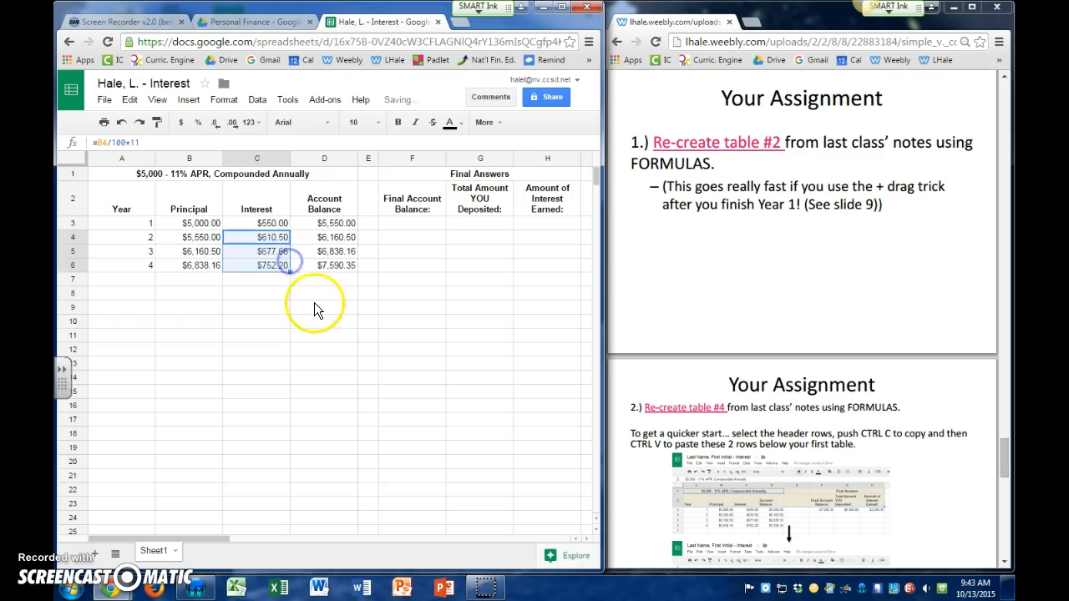
pyautogui.click(317, 309)
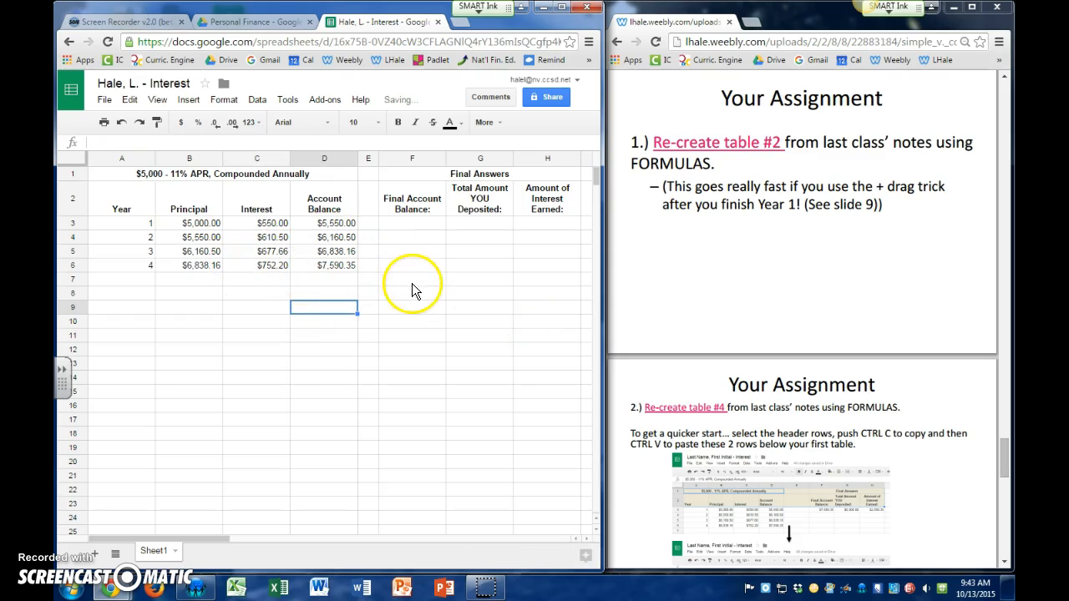
# Review the cell references in the principal, interest and account balance formulas for Years 2 through 4
pyautogui.click(199, 236)
pyautogui.click(246, 242)
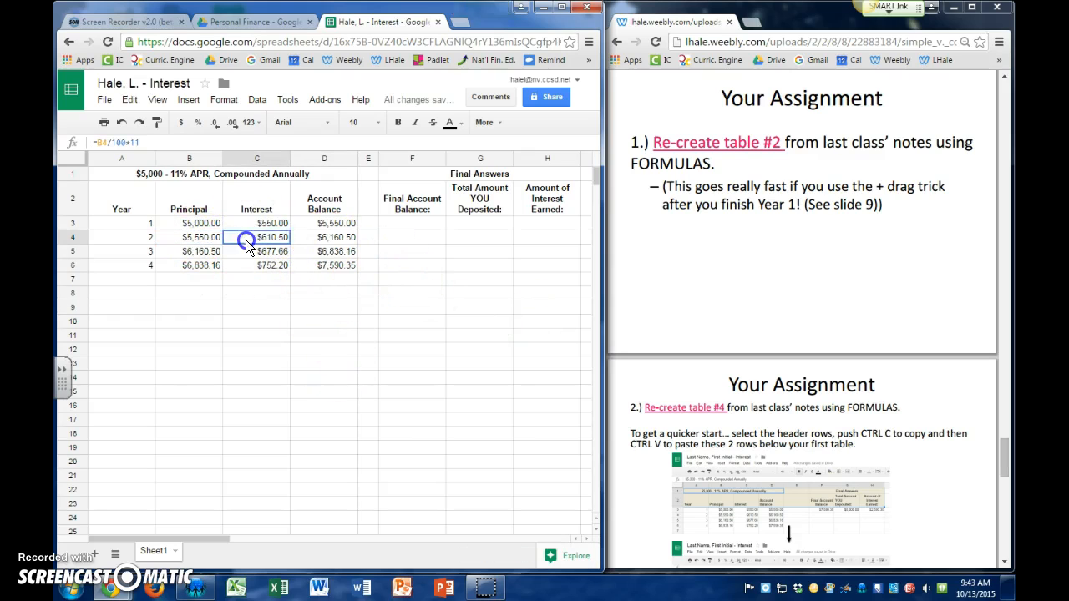
pyautogui.doubleClick(246, 241)
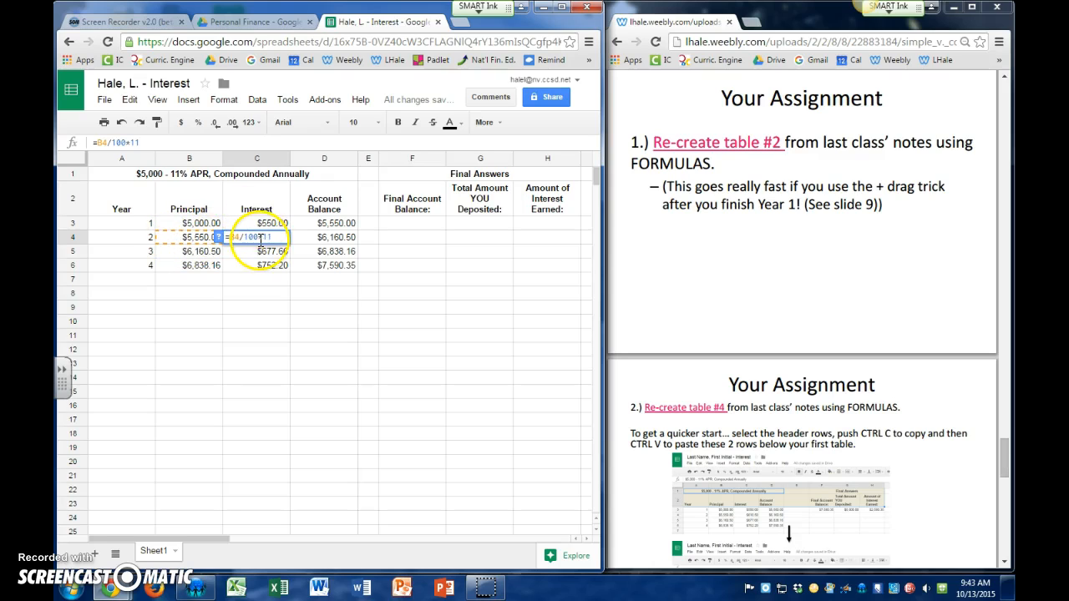
pyautogui.click(315, 241)
pyautogui.write('=B4+C4')
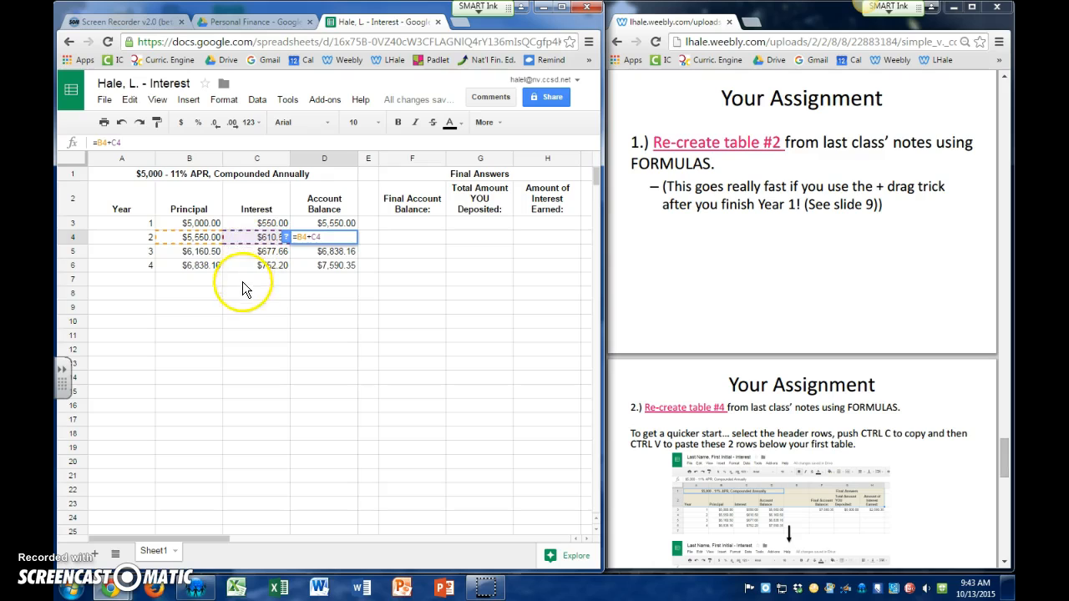
pyautogui.doubleClick(211, 251)
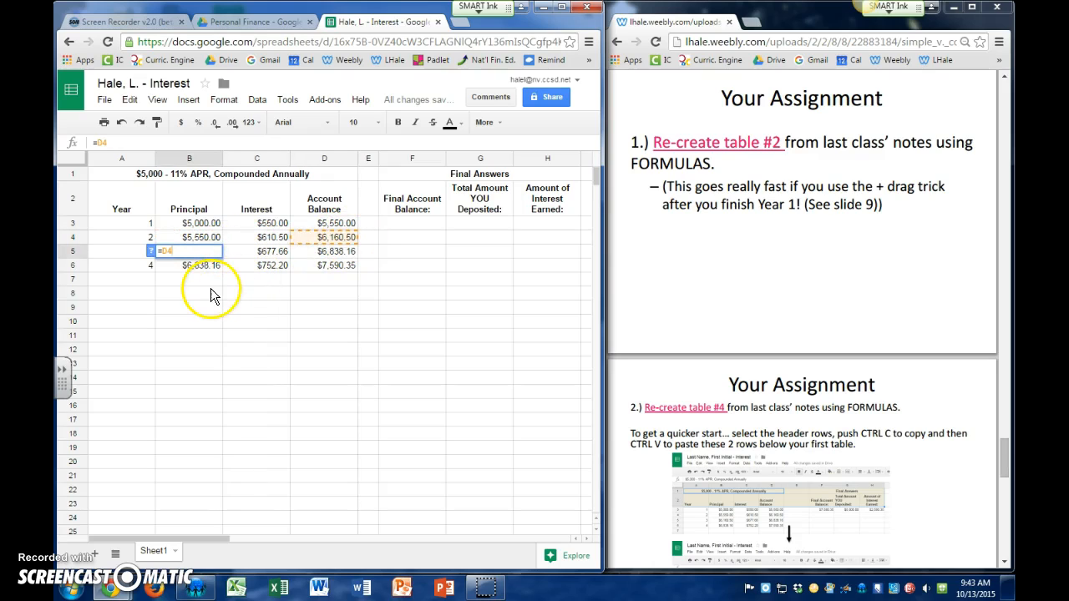
pyautogui.press('Return')
pyautogui.doubleClick(265, 252)
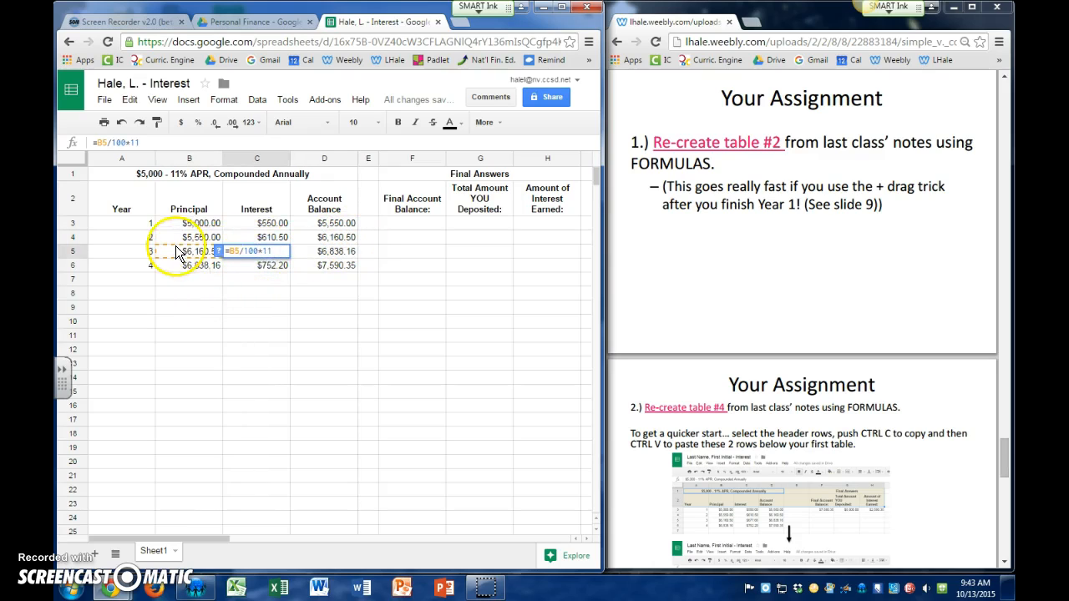
pyautogui.doubleClick(339, 250)
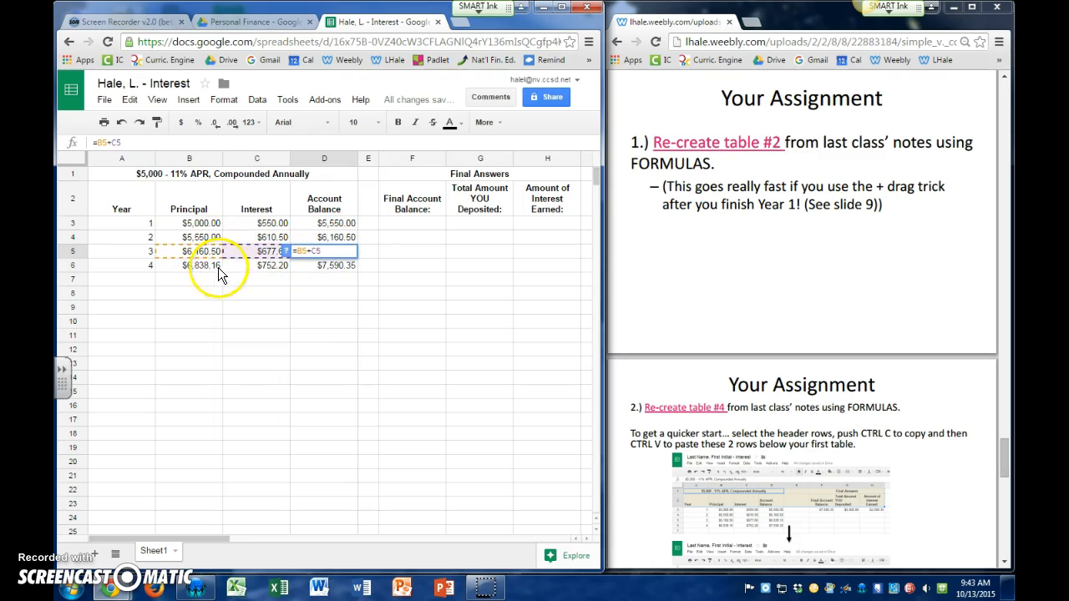
pyautogui.click(208, 266)
pyautogui.write('=')
pyautogui.click(315, 250)
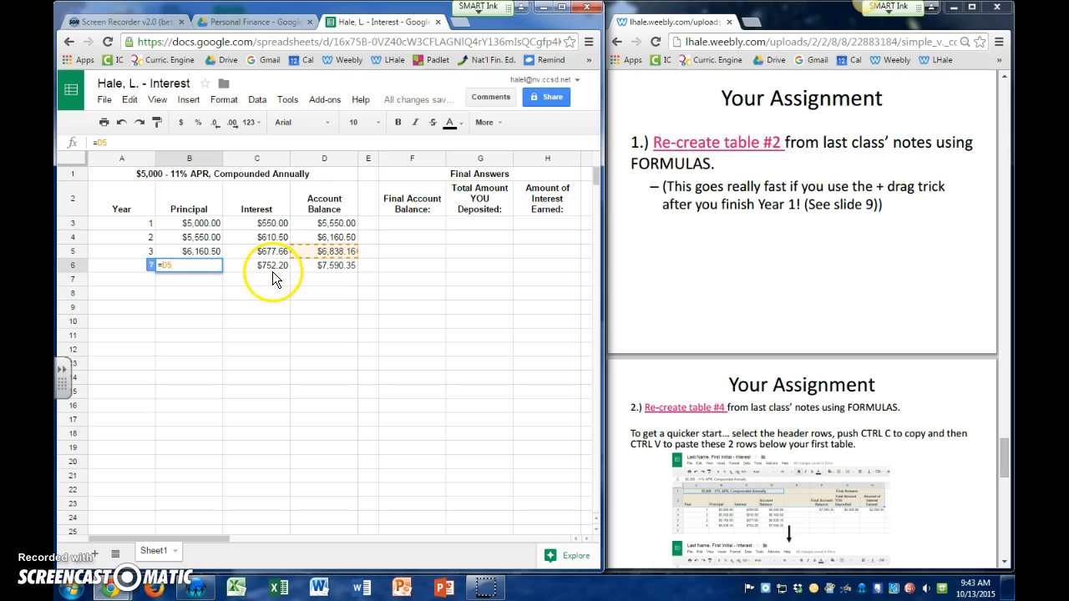
pyautogui.press('Return')
pyautogui.click(273, 267)
pyautogui.click(342, 267)
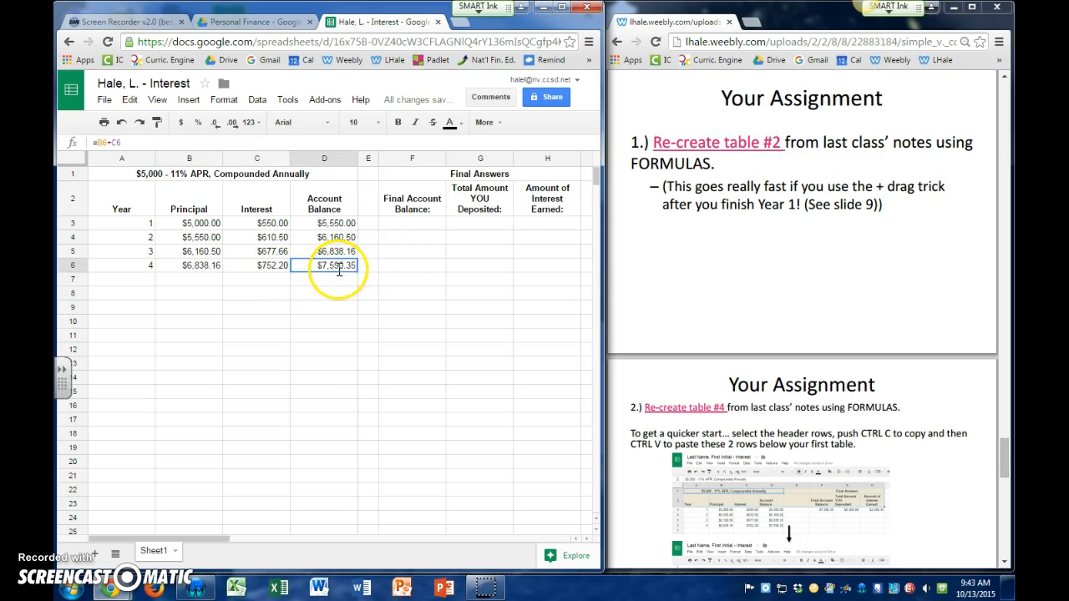
pyautogui.click(365, 311)
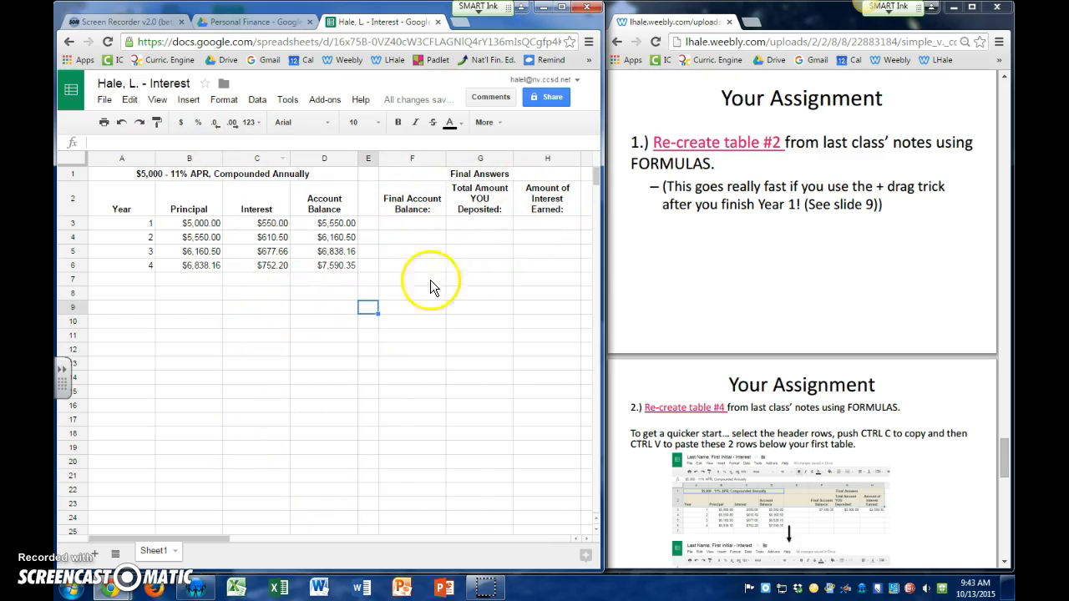
# Enter the formula =D6 in F3 under Final Account Balance
pyautogui.click(428, 238)
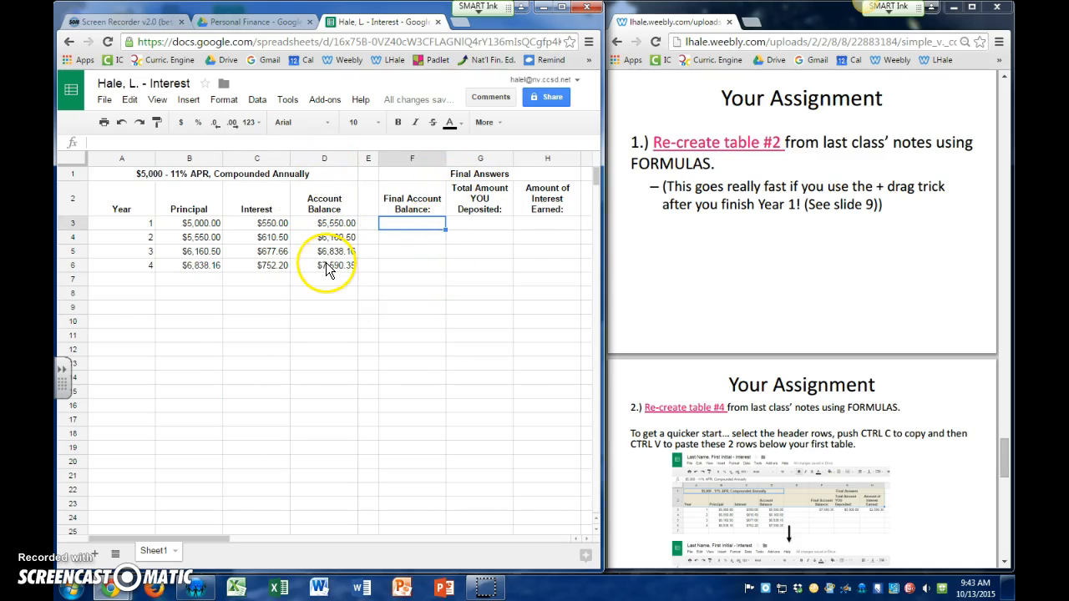
pyautogui.doubleClick(390, 223)
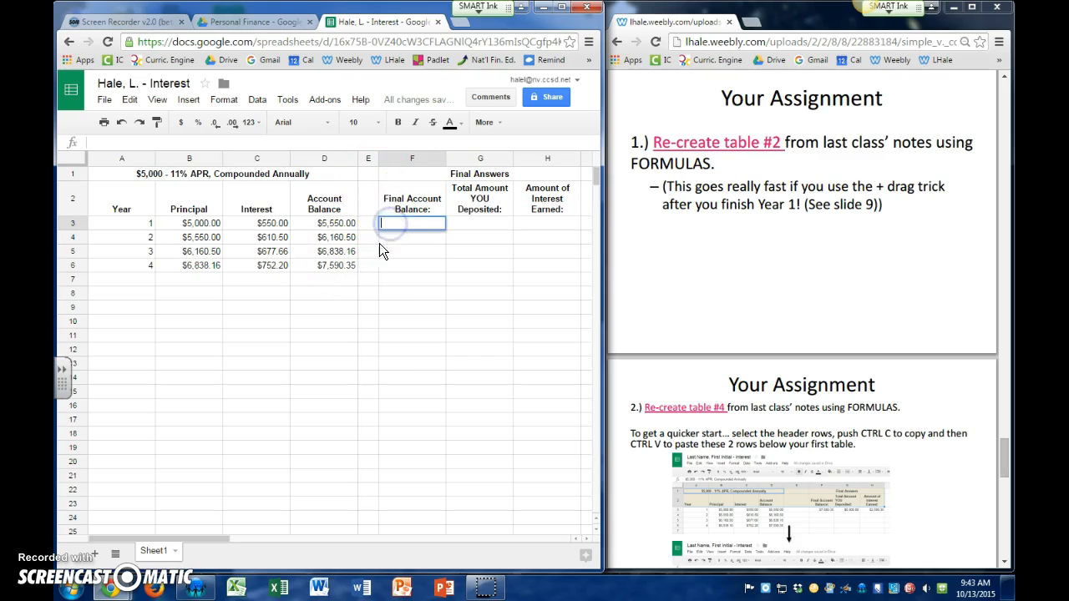
pyautogui.write('=')
pyautogui.click(337, 265)
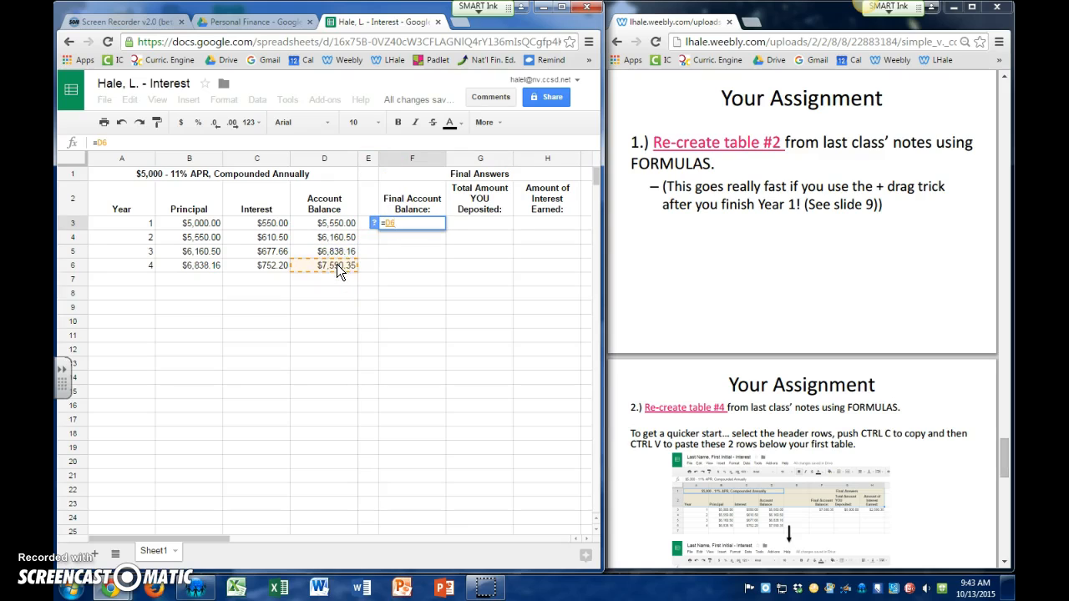
pyautogui.press('Return')
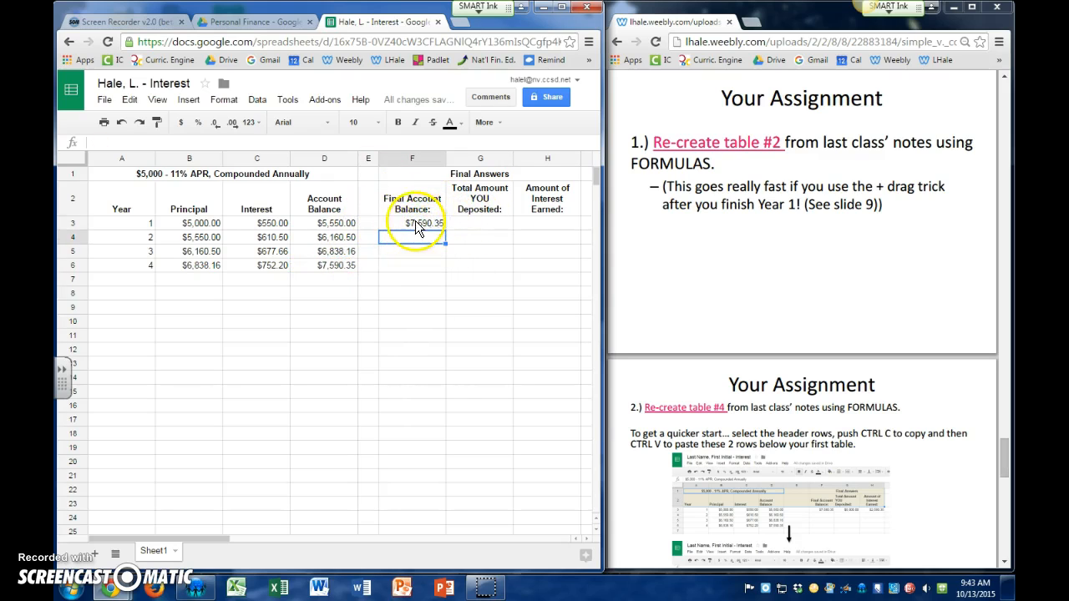
# Enter the formula =B3 in G3 under Total Amount YOU Deposited
pyautogui.click(480, 221)
pyautogui.write('=')
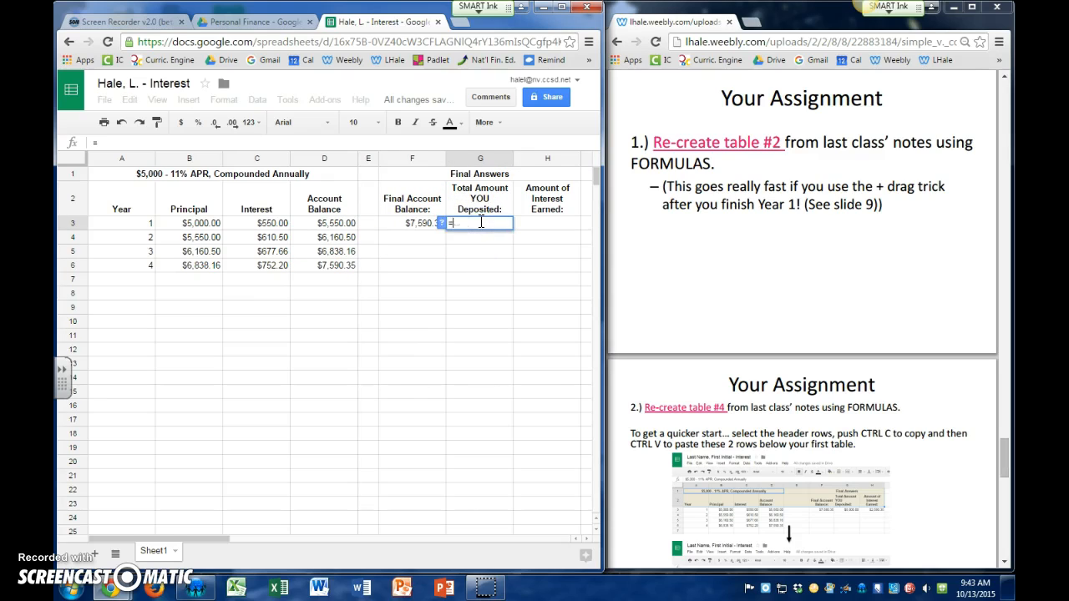
pyautogui.click(198, 226)
pyautogui.press('Return')
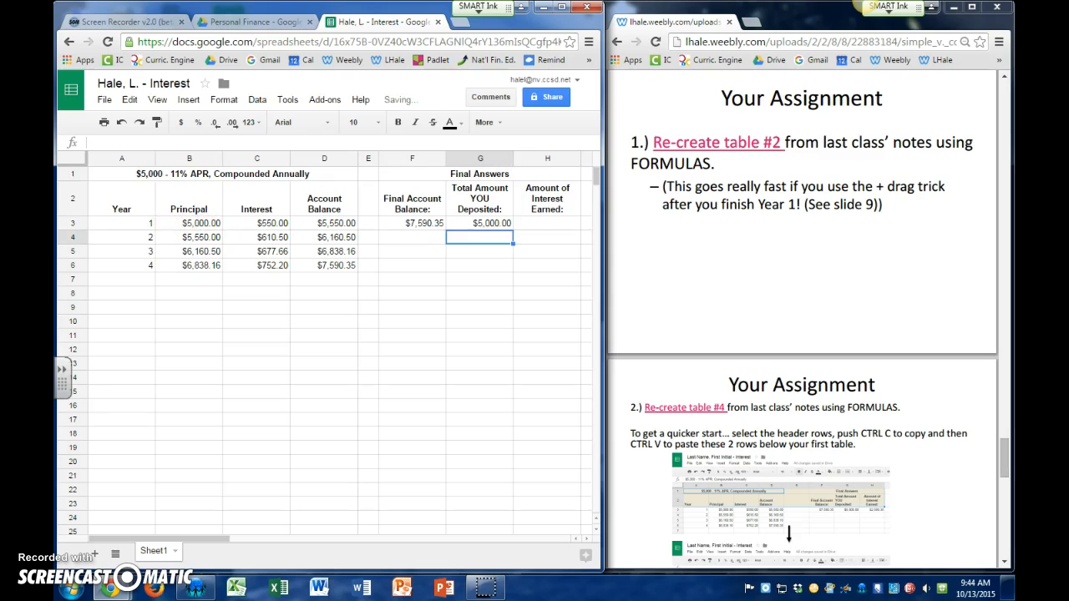
# Try a formula in H3 under Amount of Interest Earned that adds interest cells C3, C4, C5 and C6 individually
pyautogui.doubleClick(567, 224)
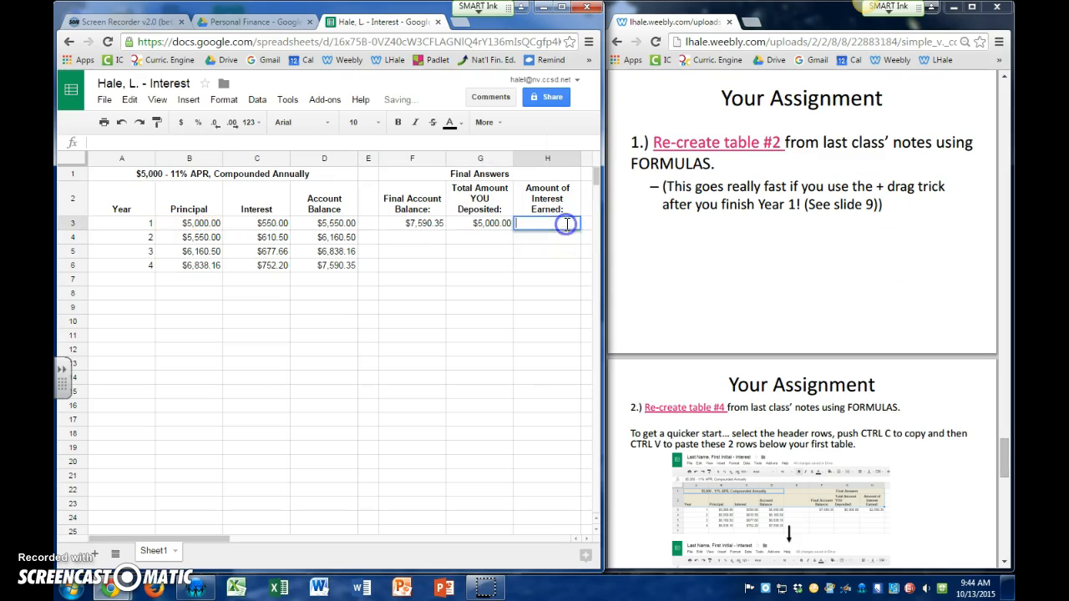
pyautogui.write('=')
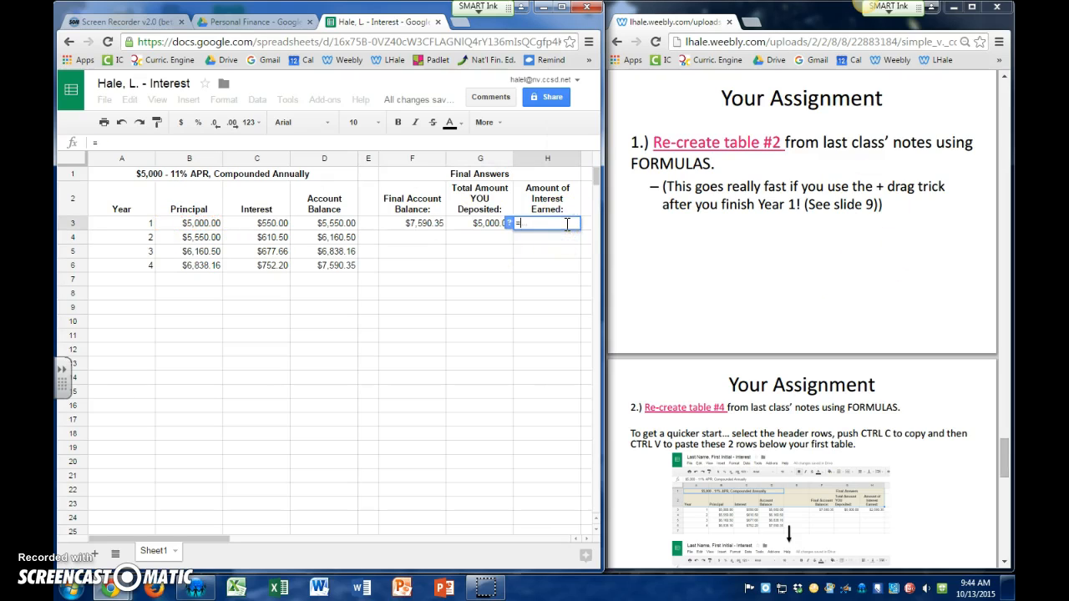
pyautogui.click(278, 229)
pyautogui.write('+')
pyautogui.click(283, 239)
pyautogui.write('+')
pyautogui.click(282, 253)
pyautogui.write('+')
pyautogui.click(274, 266)
pyautogui.write('+')
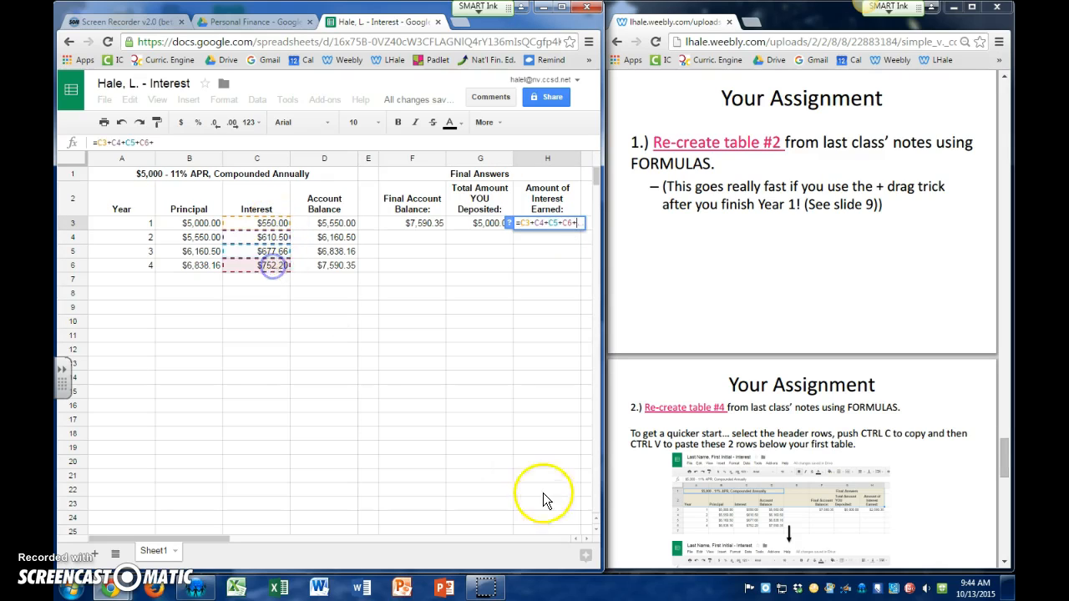
pyautogui.press('BackSpace')
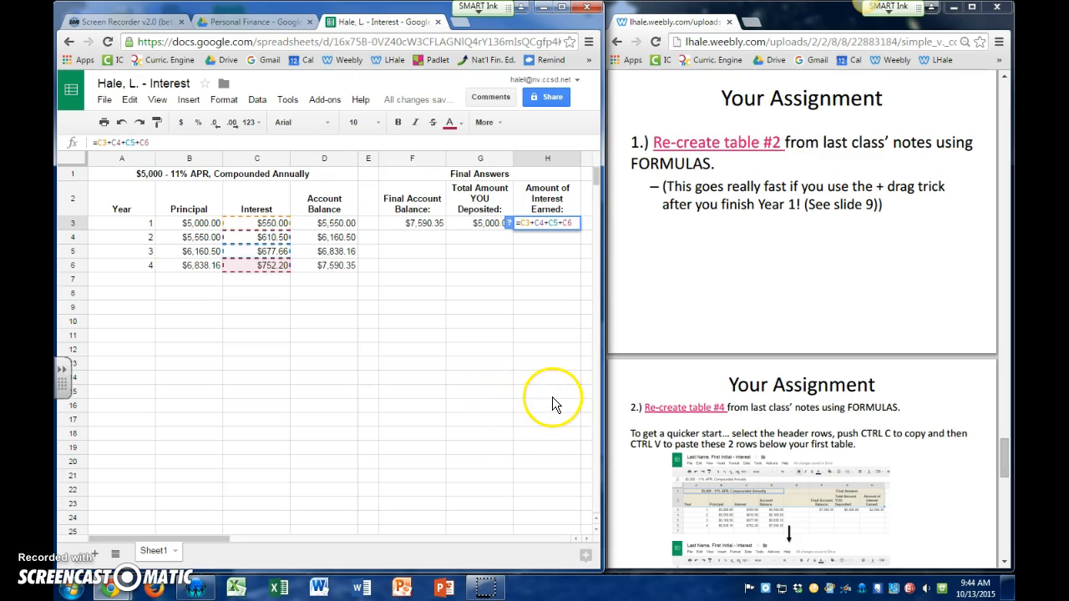
# Replace the individual cell additions in H3 with a sum function over the interest range C3:C6
pyautogui.press('BackSpace')
pyautogui.press('BackSpace')
pyautogui.press('BackSpace')
pyautogui.press('BackSpace')
pyautogui.press('BackSpace')
pyautogui.press('BackSpace')
pyautogui.press('BackSpace')
pyautogui.press('BackSpace')
pyautogui.press('BackSpace')
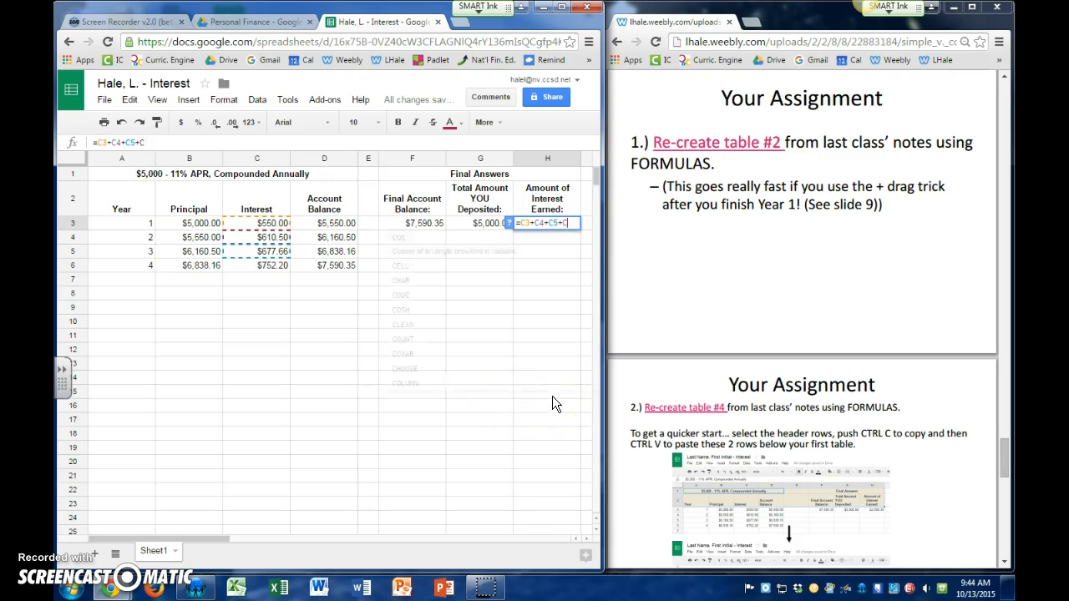
pyautogui.press('BackSpace')
pyautogui.press('BackSpace')
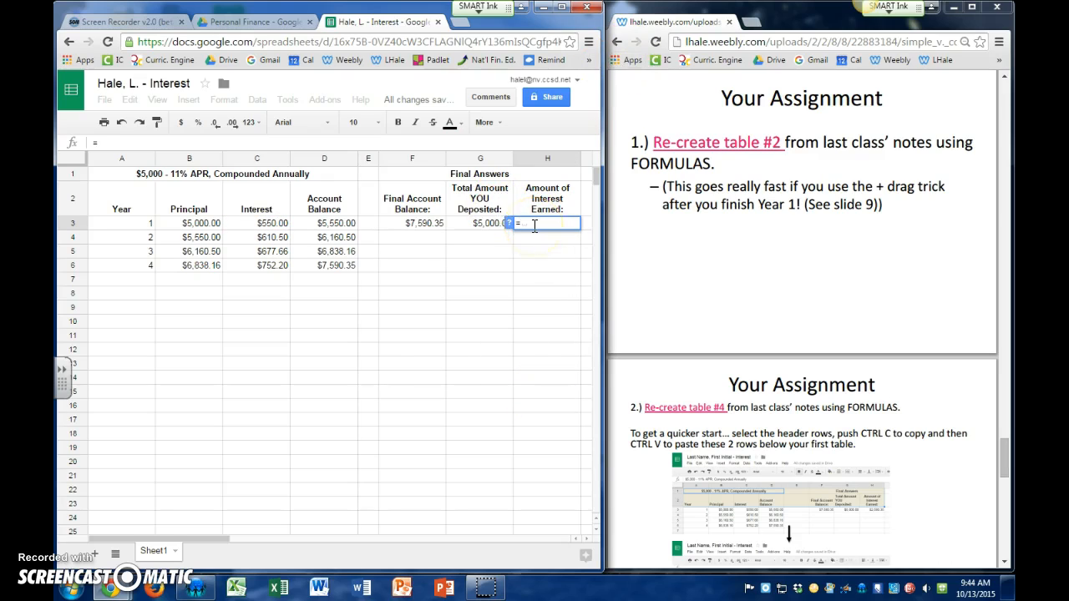
pyautogui.write('sum')
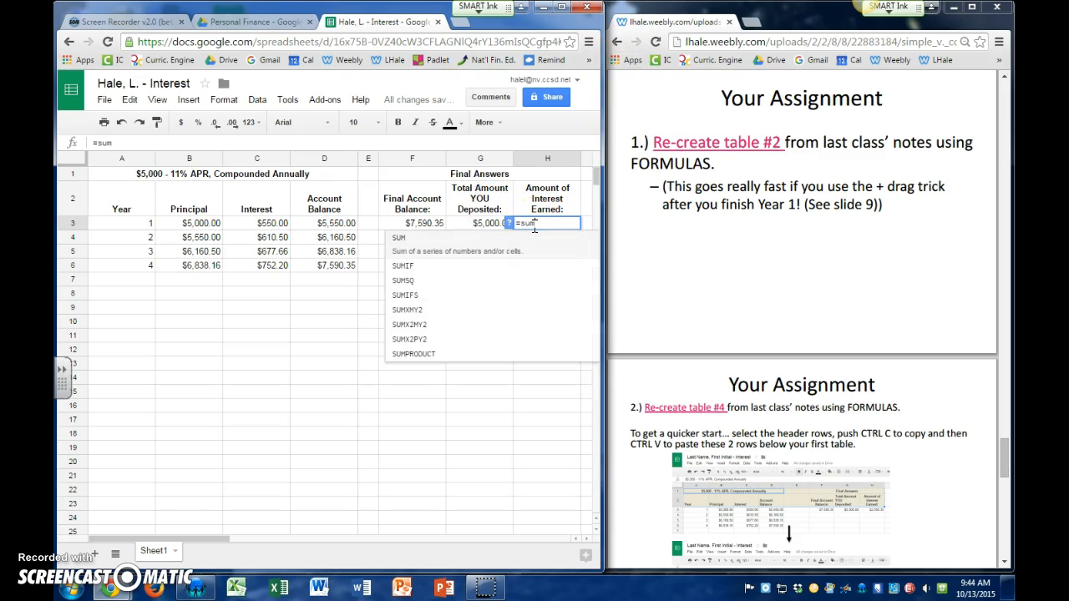
pyautogui.write('(')
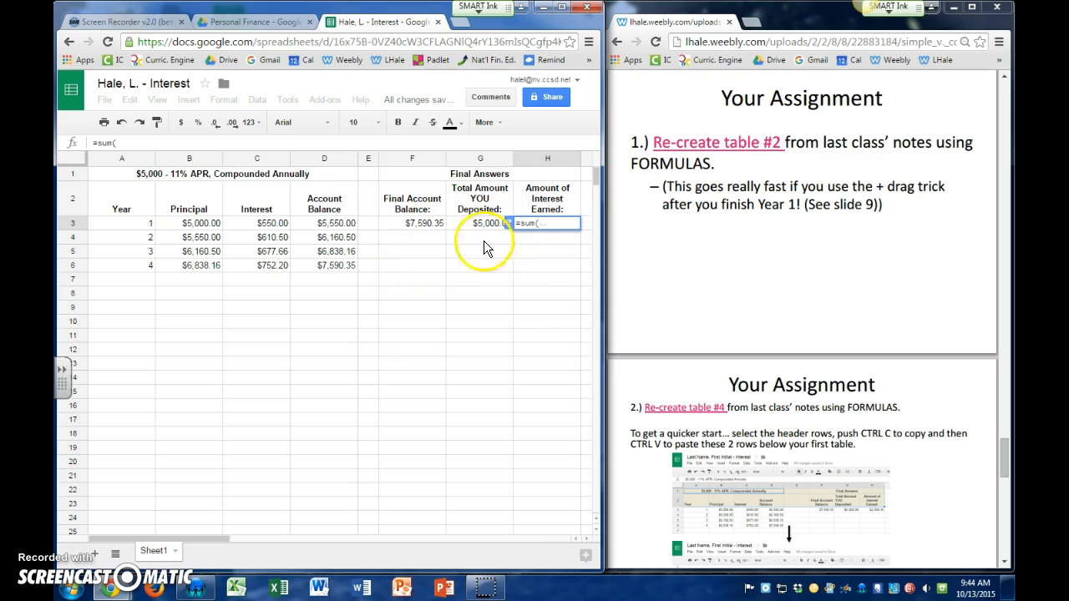
pyautogui.click(275, 223)
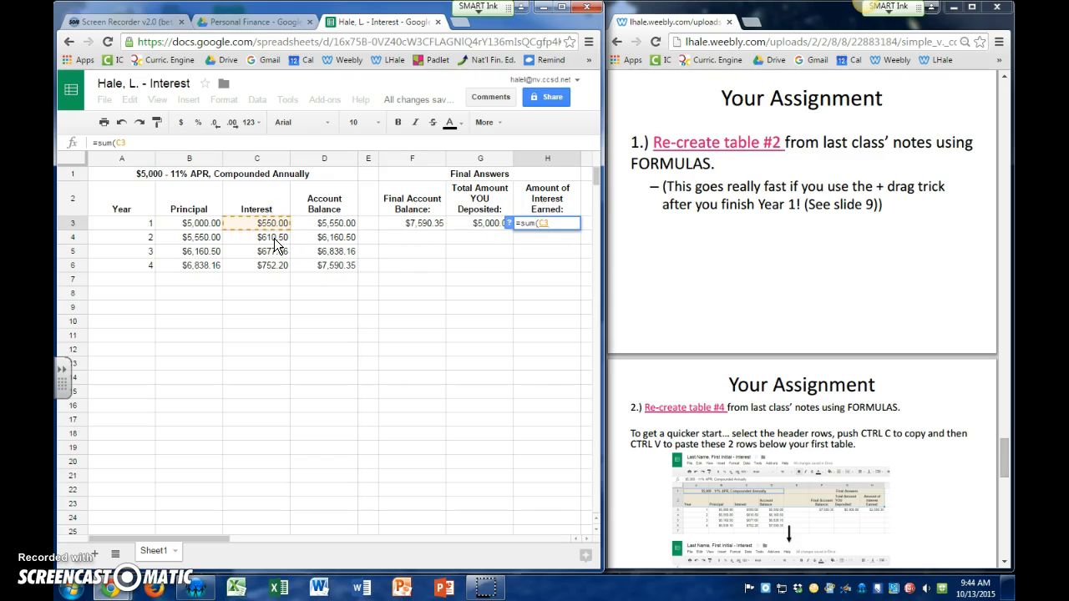
pyautogui.moveTo(268, 231); pyautogui.dragTo(268, 271)
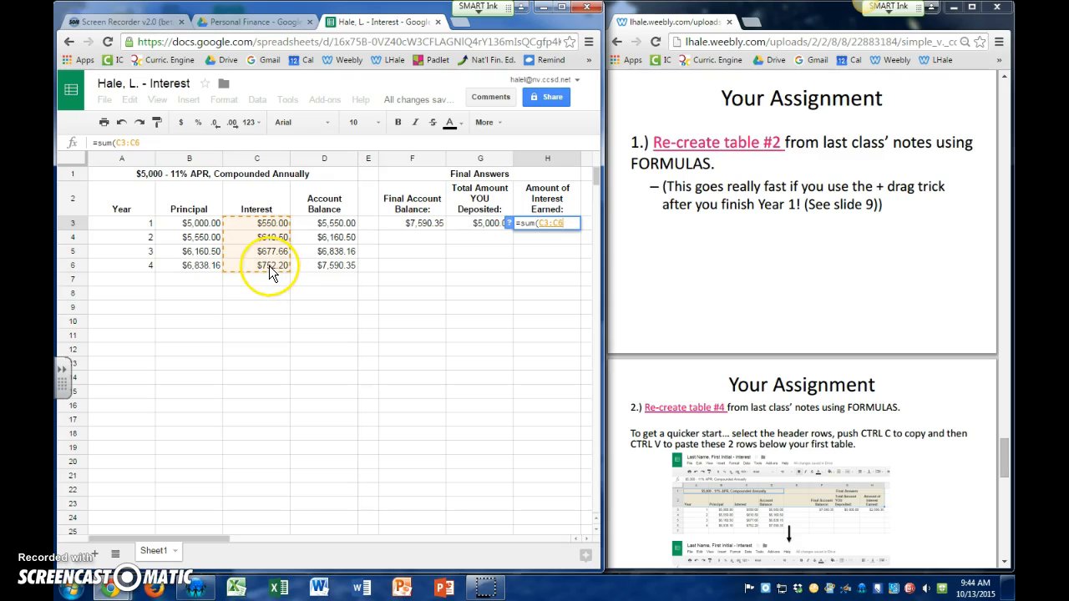
pyautogui.press('Return')
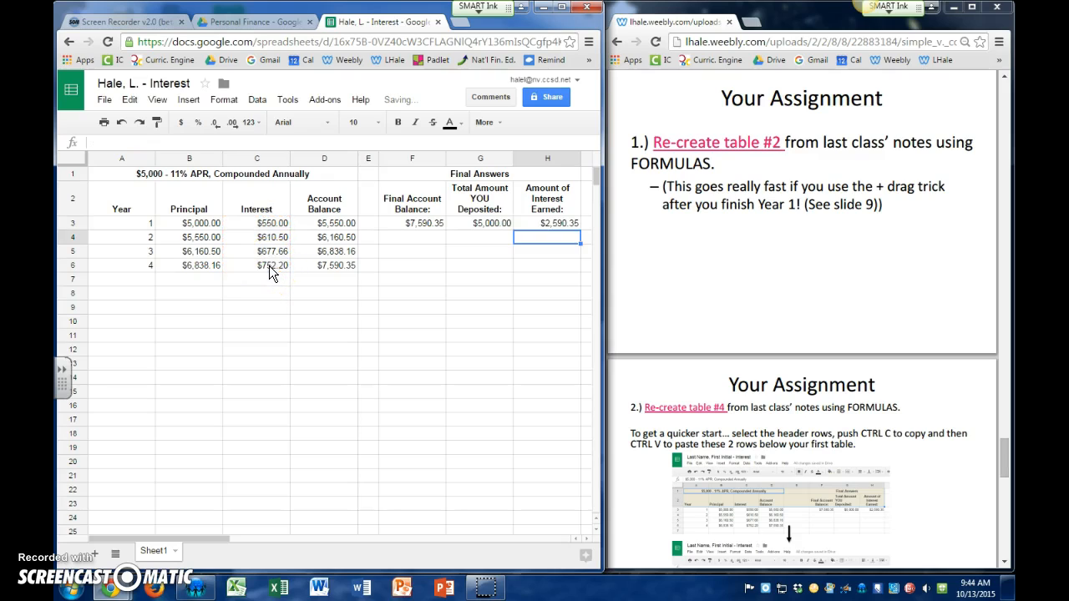
# Check the cell range referenced by the sum formula in H3, leaving the formula as it is
pyautogui.doubleClick(543, 223)
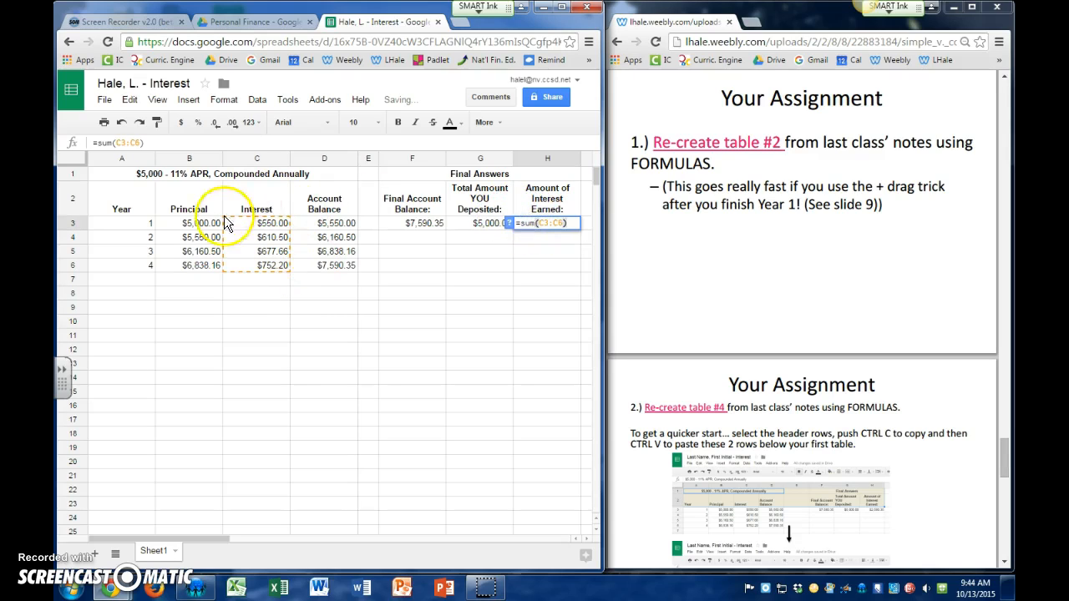
pyautogui.click(567, 281)
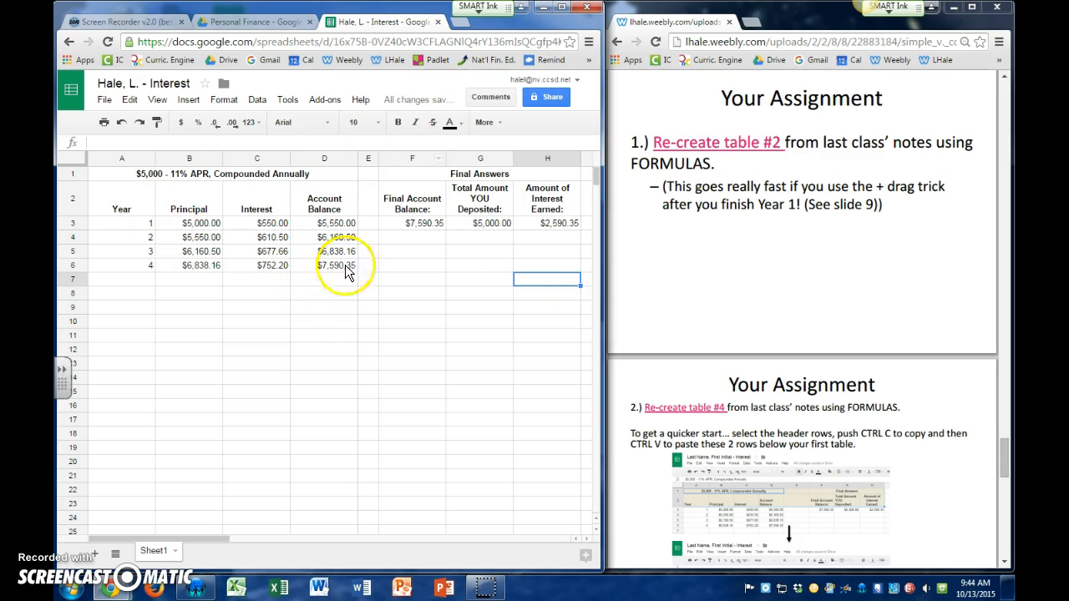
# Fill the header rows A1:H2 with a light orange background colour
pyautogui.click(125, 176)
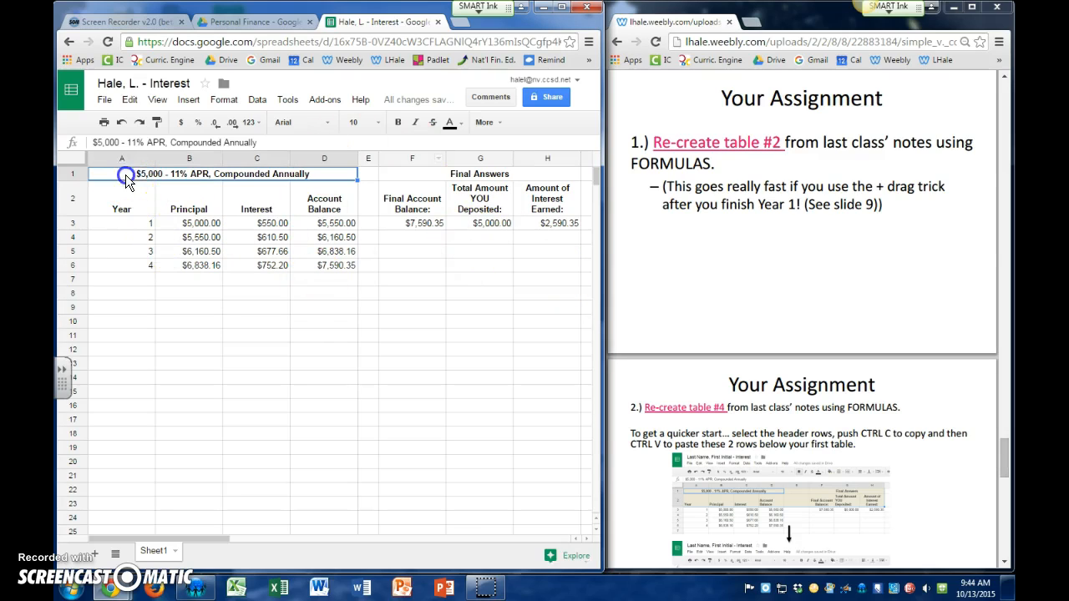
pyautogui.keyDown('shift'); pyautogui.click(549, 207); pyautogui.keyUp('shift')
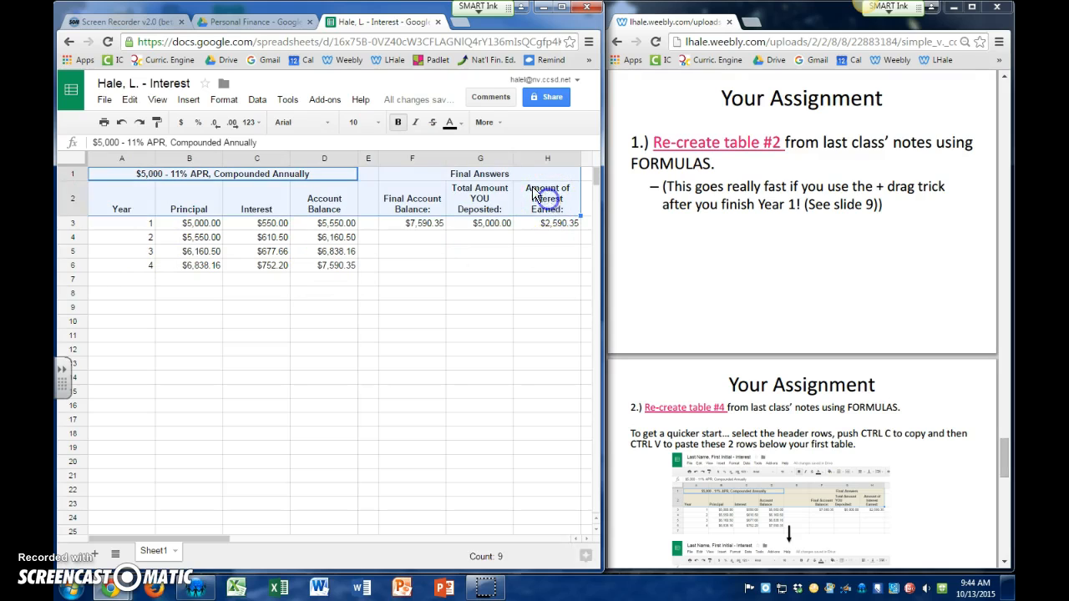
pyautogui.click(485, 122)
pyautogui.click(248, 145)
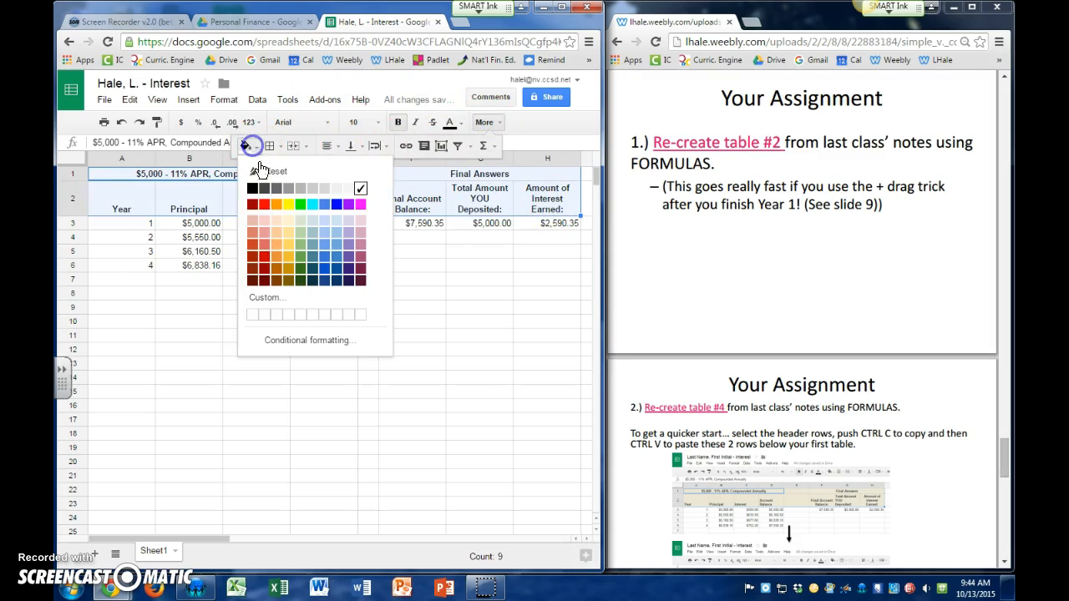
pyautogui.click(275, 224)
pyautogui.click(544, 435)
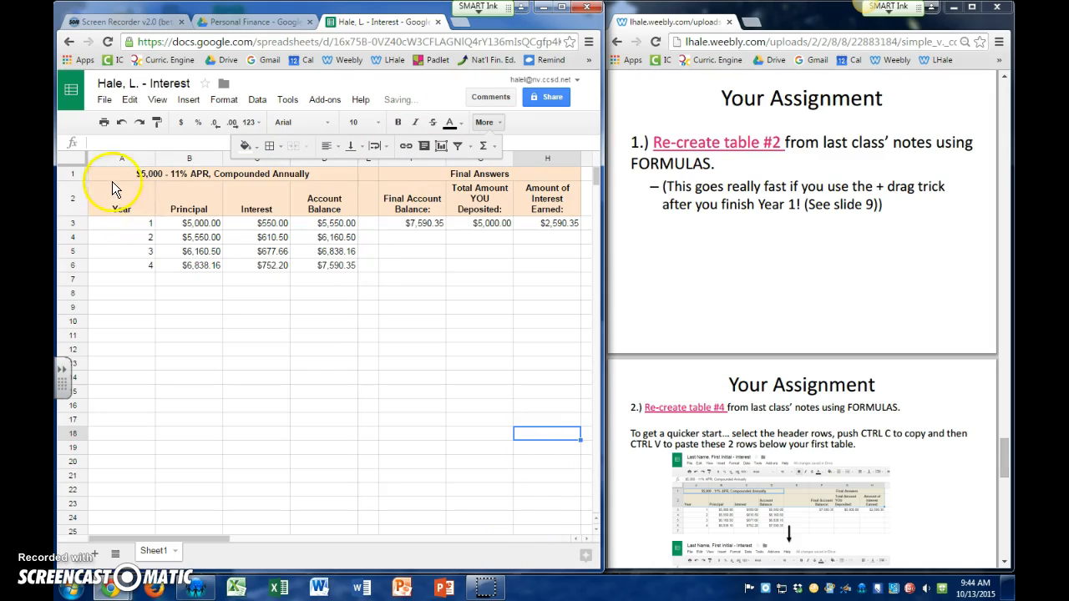
# Copy the whole table, including the final answers, from A1:H6 and paste it starting at A9
pyautogui.moveTo(116, 178); pyautogui.dragTo(547, 269)
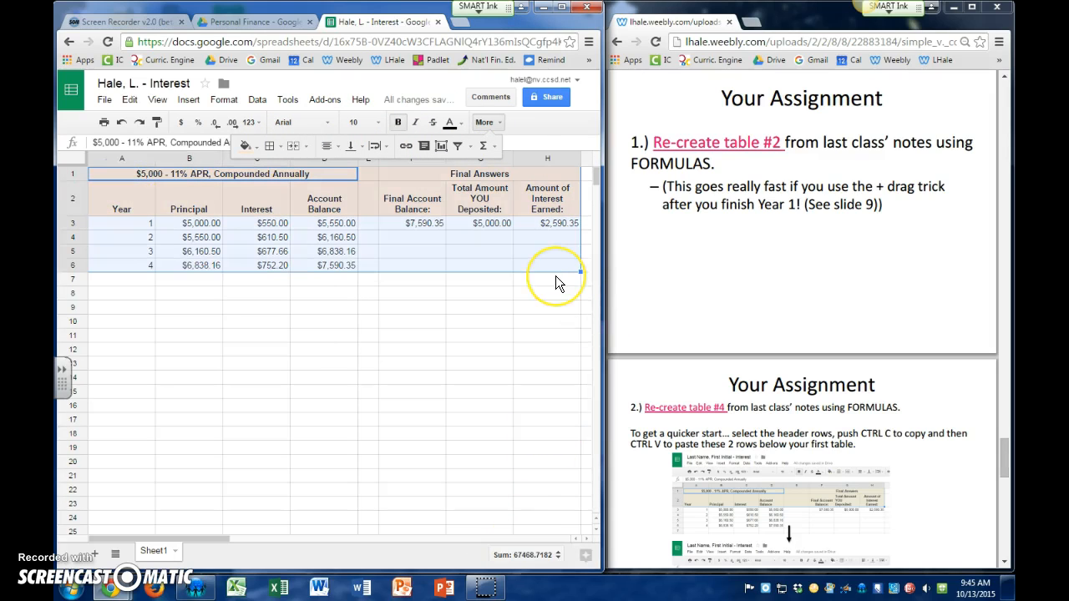
pyautogui.click(106, 308)
pyautogui.hotkey('ctrl', 'v')
# Change the title of the copied table in row 9 to "$5,000 - 11% APR, Compounded SemiAnnually"
pyautogui.click(219, 305)
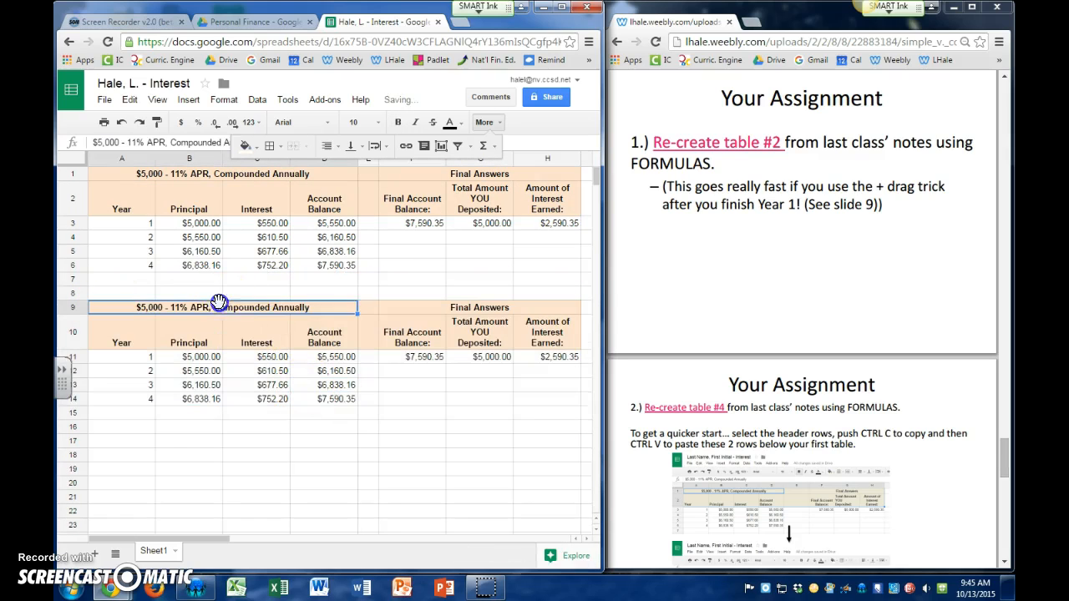
pyautogui.moveTo(277, 307); pyautogui.dragTo(274, 306)
pyautogui.write('SemiA')
pyautogui.click(382, 338)
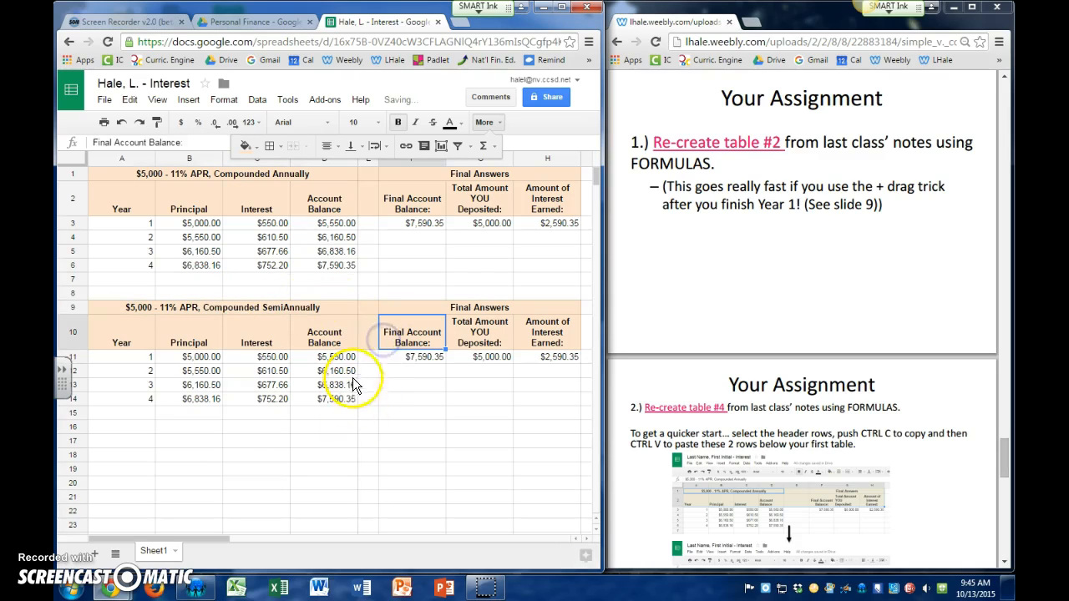
# Clear the Year 3 and Year 4 principal, interest and account balance cells B13:D14 in the semiannual table
pyautogui.click(267, 382)
pyautogui.click(206, 371)
pyautogui.click(207, 395)
pyautogui.click(281, 385)
pyautogui.click(285, 351)
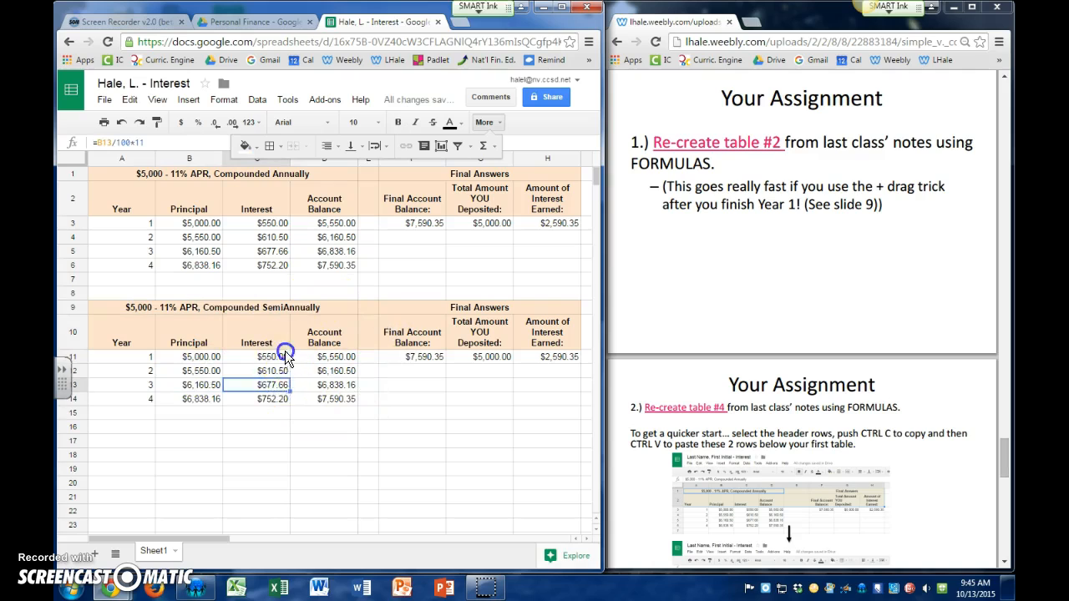
pyautogui.click(190, 385)
pyautogui.moveTo(220, 386); pyautogui.dragTo(326, 393)
pyautogui.press('Delete')
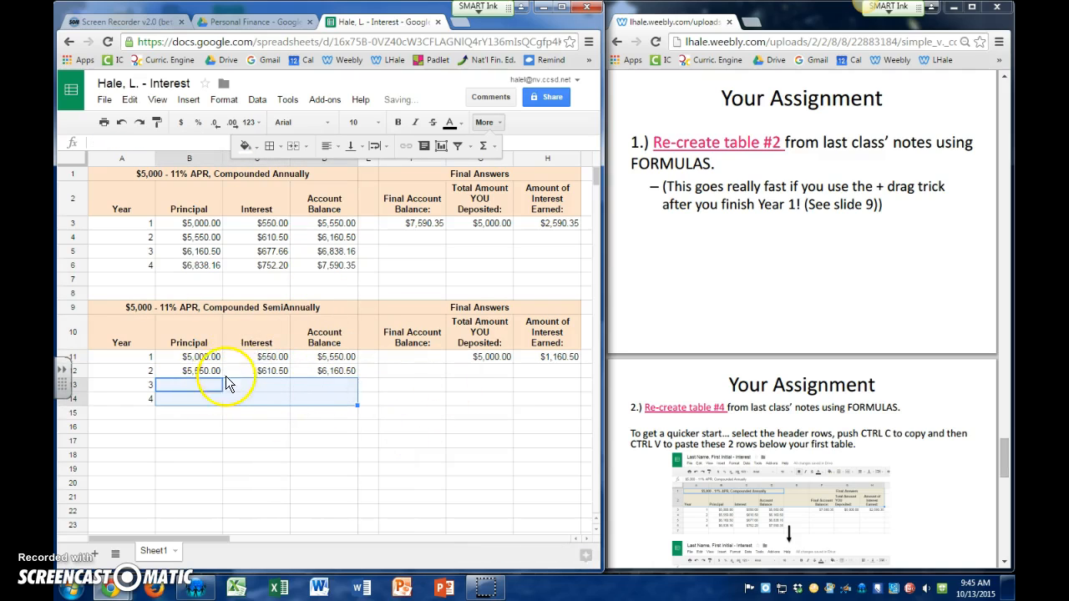
# Examine the cell references in the Year 1 and Year 2 principal and interest formulas of the semiannual table
pyautogui.click(232, 358)
pyautogui.click(204, 370)
pyautogui.click(262, 368)
pyautogui.click(267, 359)
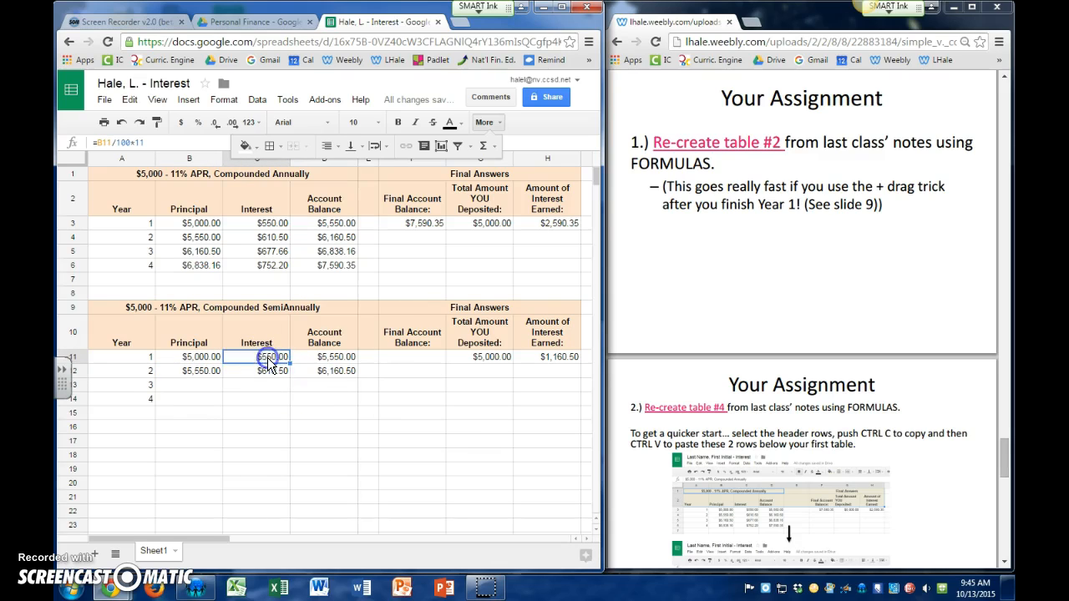
pyautogui.click(203, 370)
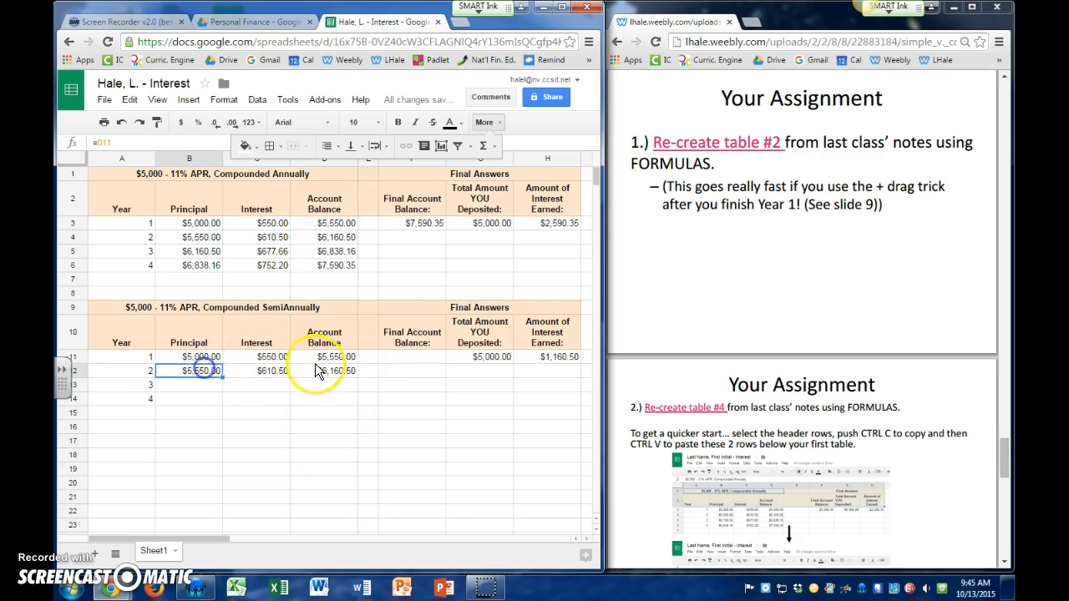
pyautogui.moveTo(207, 357); pyautogui.dragTo(319, 374)
pyautogui.click(362, 436)
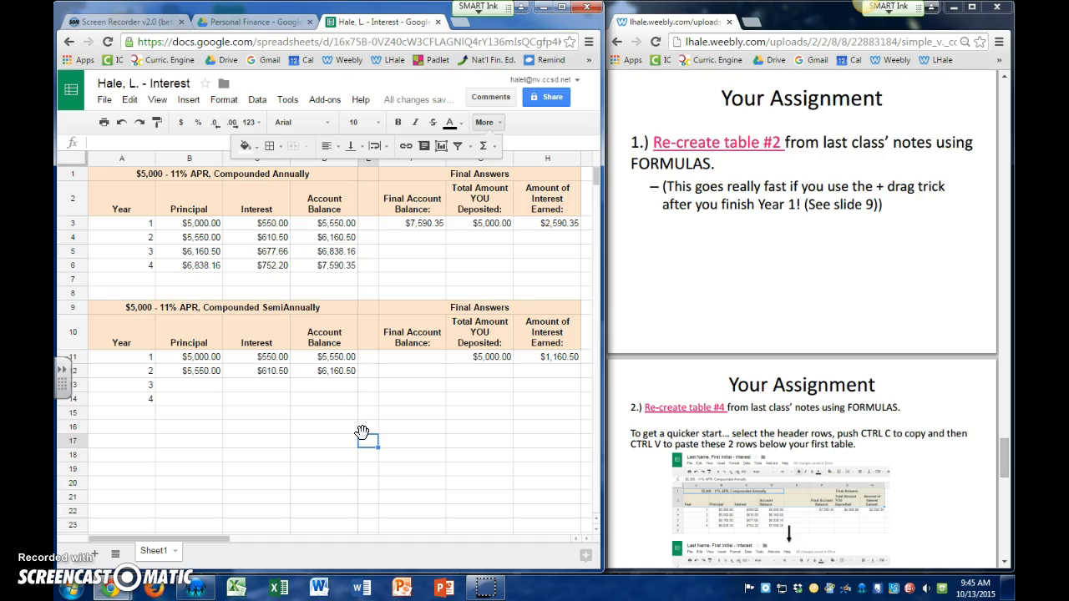
# Compare the principal, interest and account balance formulas of the annual table with those of the semiannual table
pyautogui.click(487, 126)
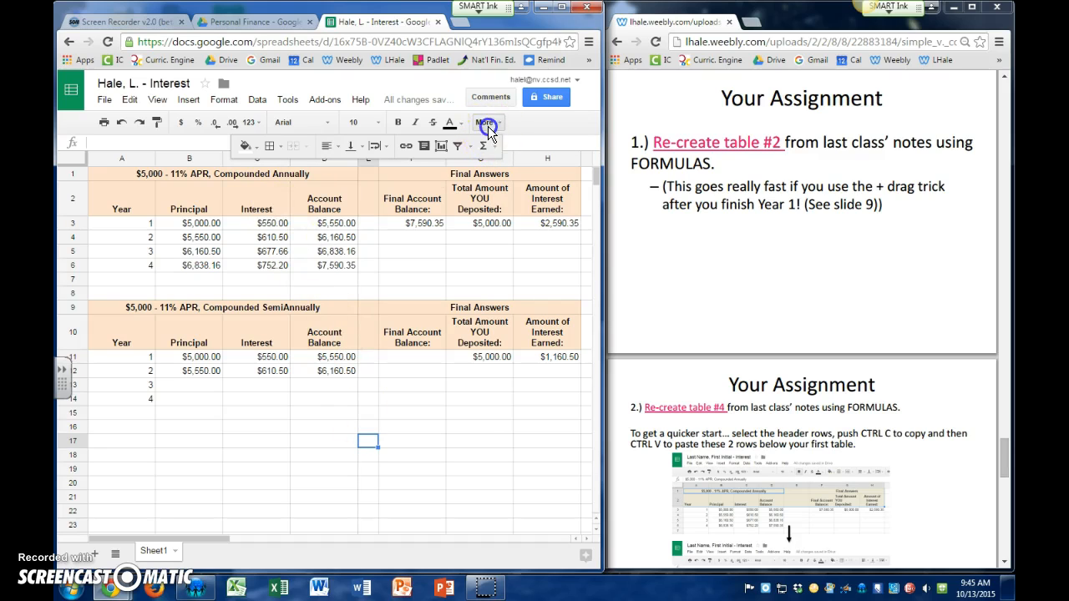
pyautogui.click(259, 242)
pyautogui.click(203, 250)
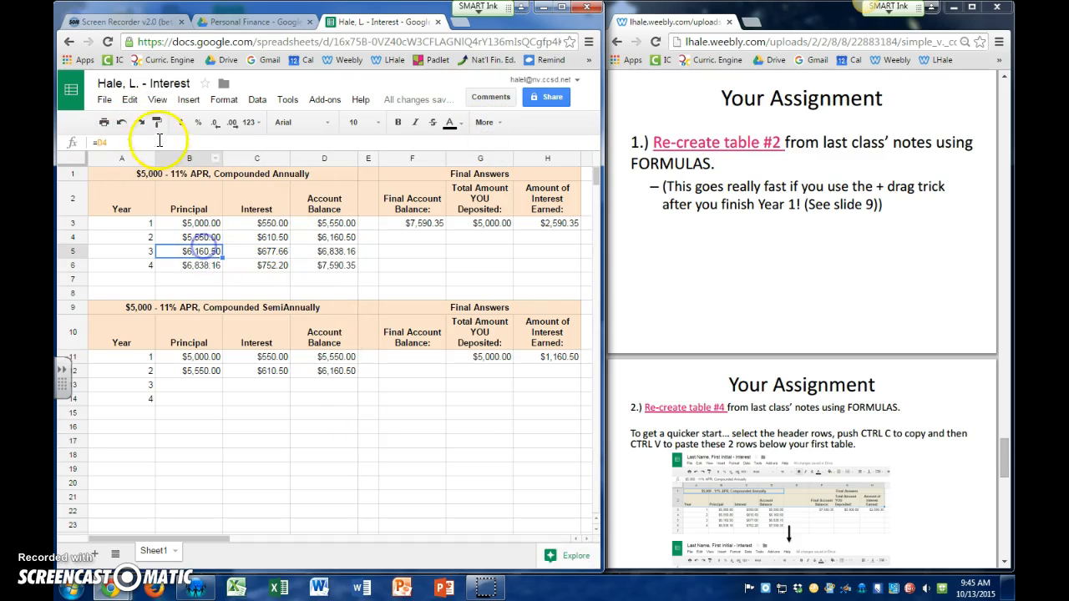
pyautogui.click(339, 263)
pyautogui.click(308, 234)
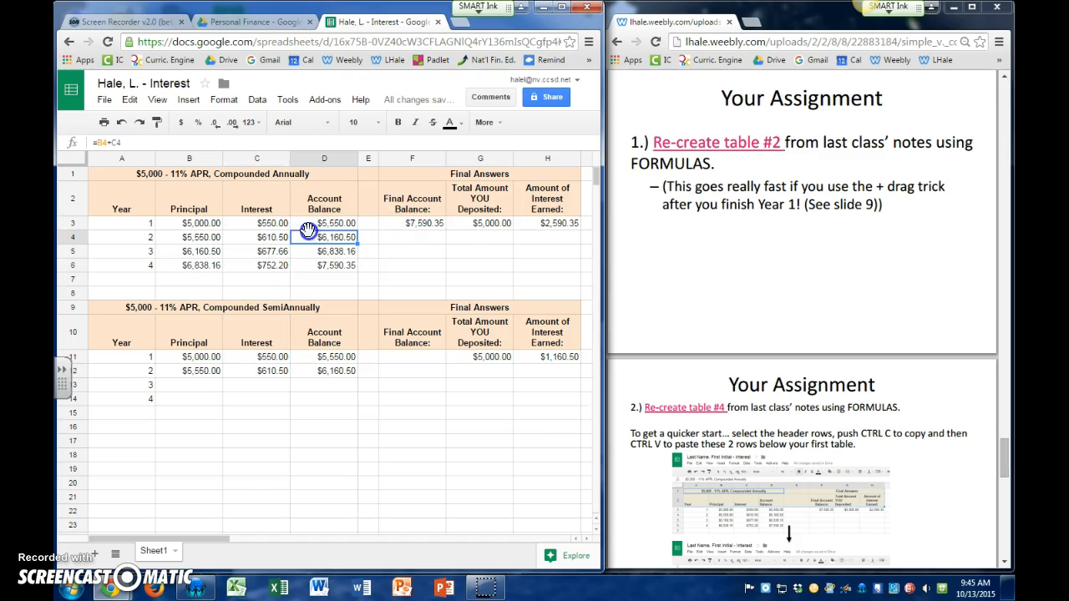
pyautogui.click(467, 224)
pyautogui.click(222, 236)
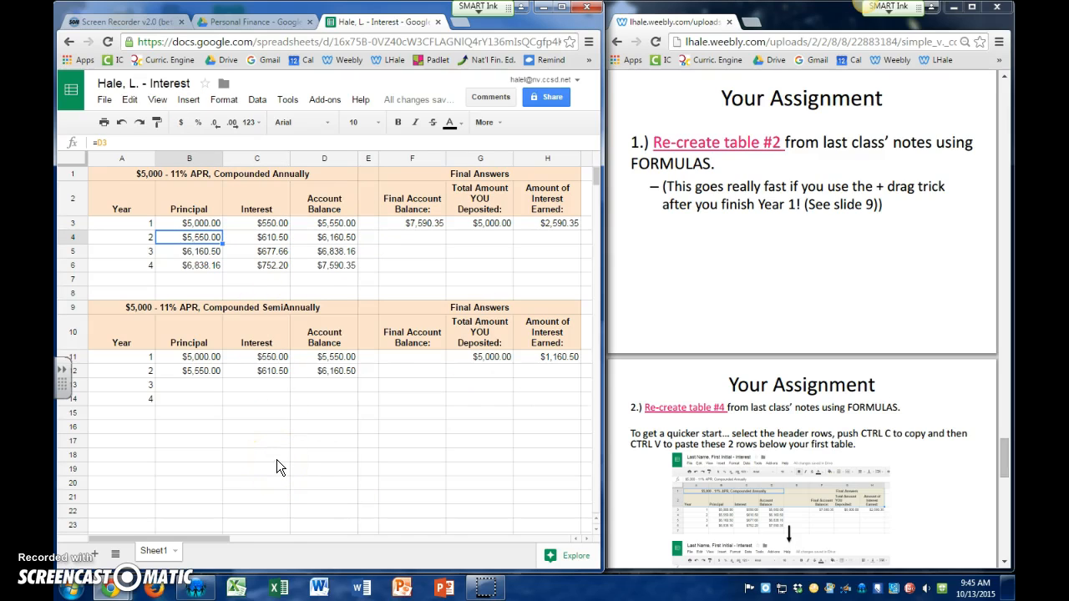
pyautogui.click(334, 369)
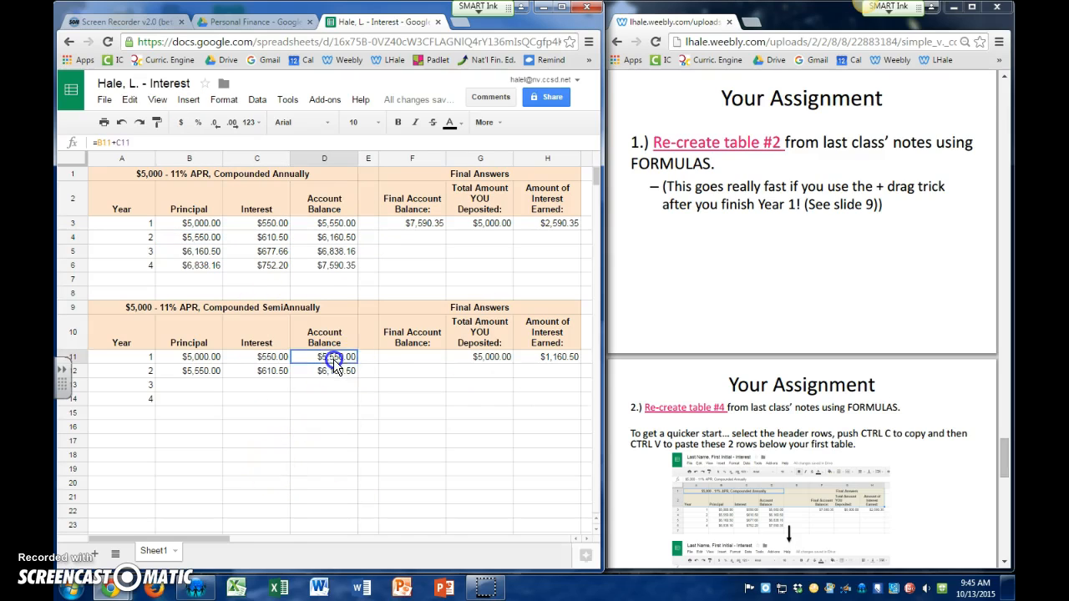
pyautogui.click(308, 226)
pyautogui.click(274, 372)
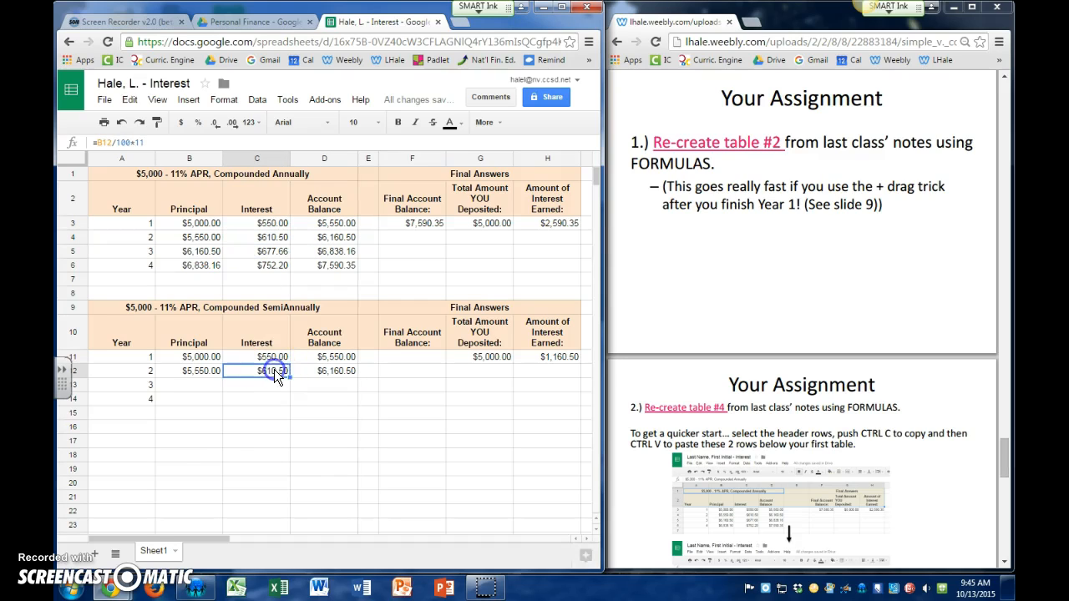